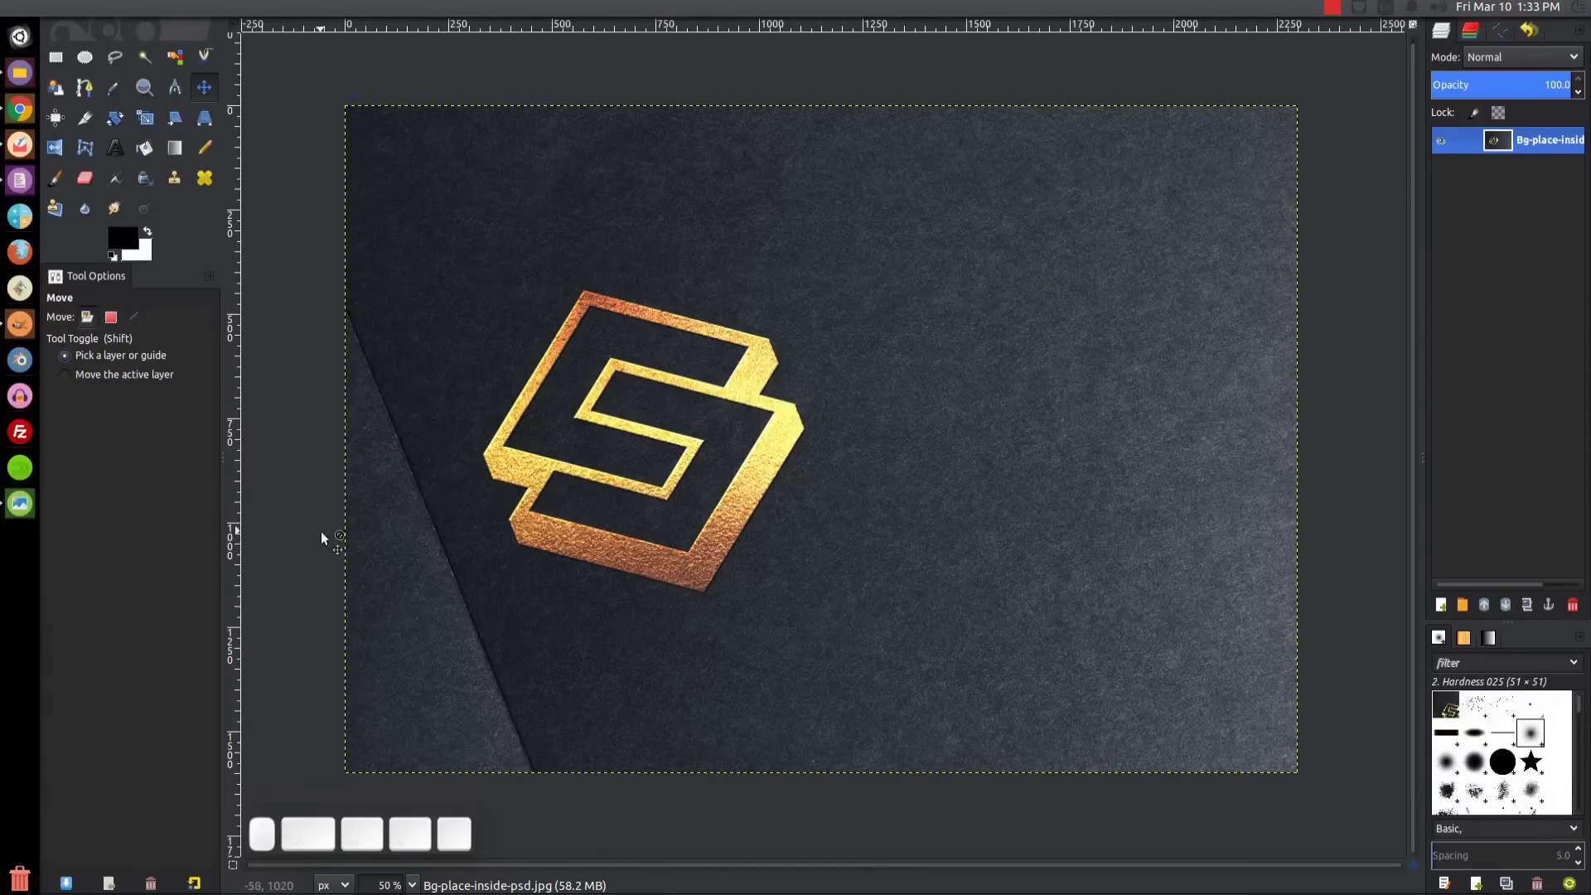
Step: Inspect the black S logo lbn-logo.png in Image Viewer, then minimize the viewer
{"action": "left_click", "coordinate": [19, 507]}
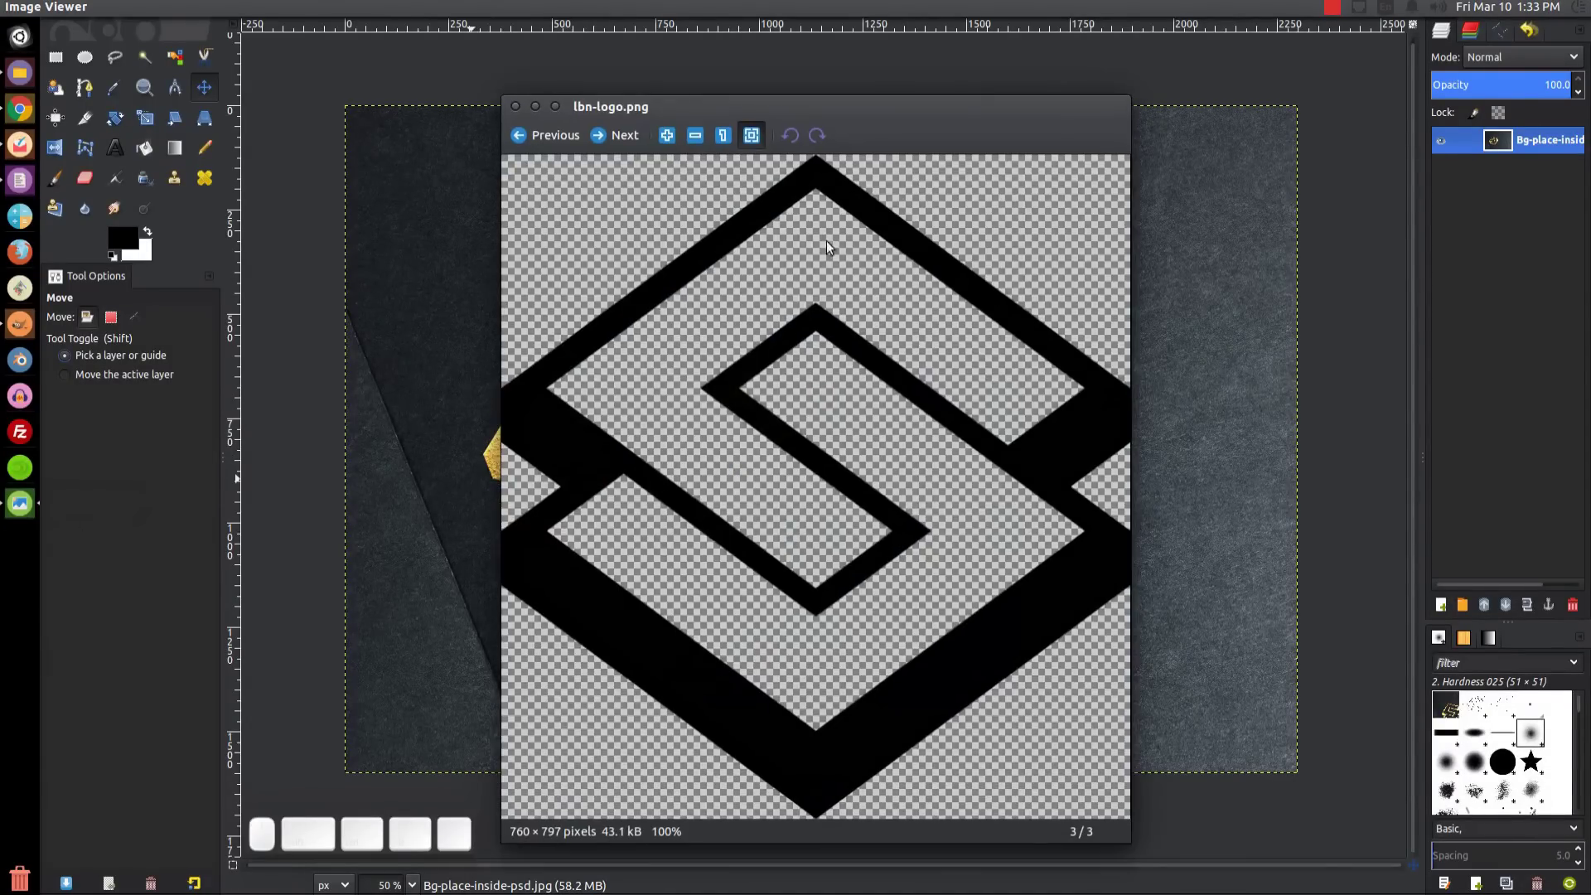
{"action": "left_click_drag", "start_coordinate": [976, 106], "coordinate": [968, 83]}
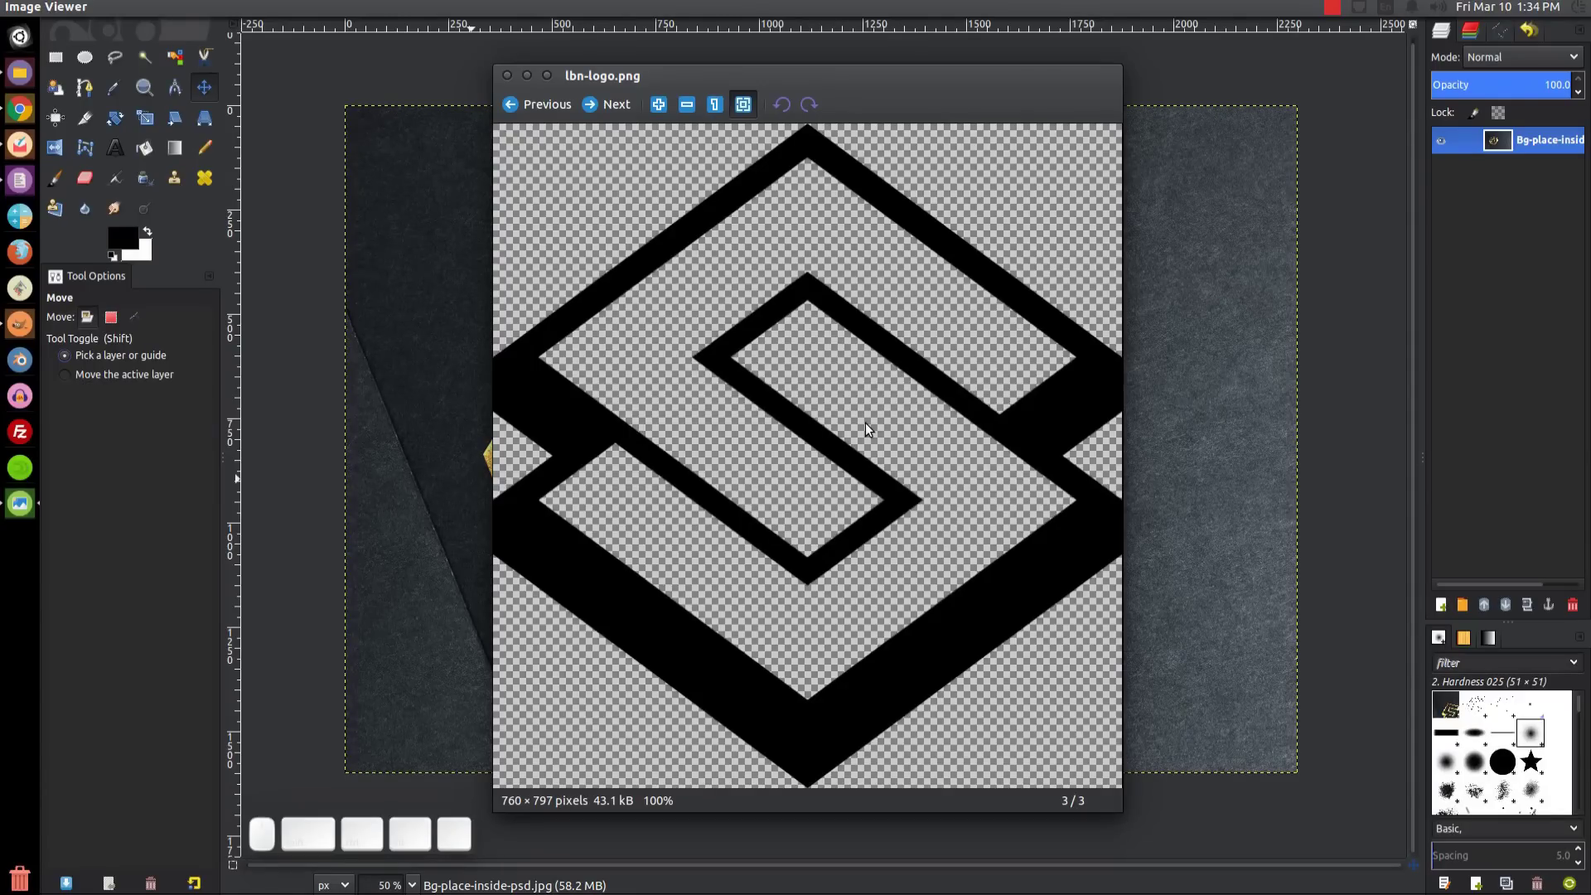
{"action": "left_click", "coordinate": [526, 76]}
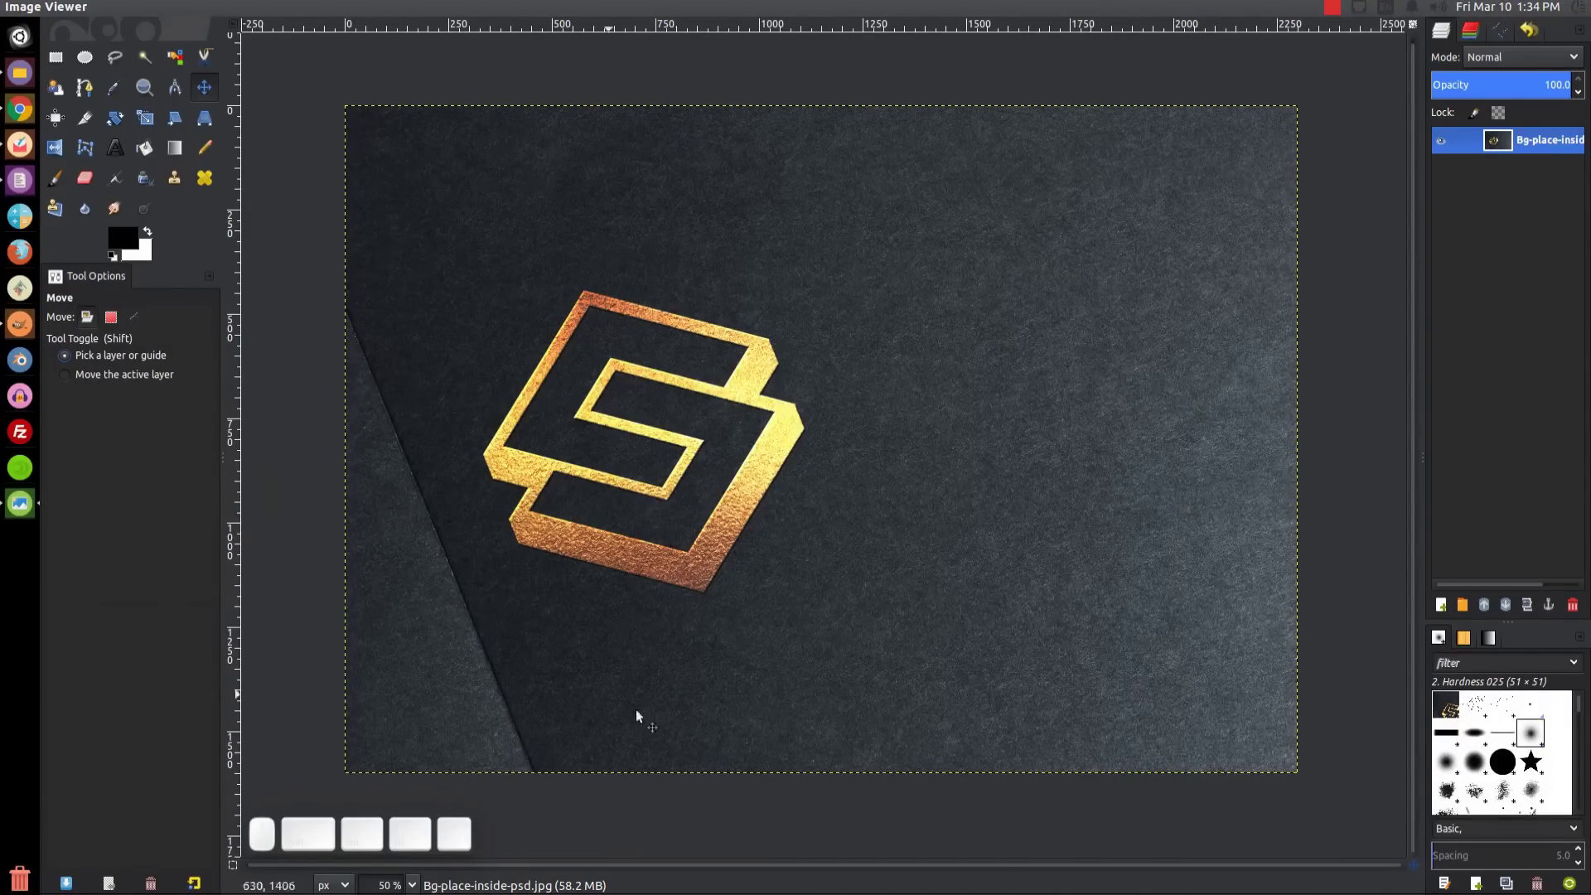
Step: Open Bg-place-inside-psd.jpg from Tutorials with GIMP Image Editor via Open With
{"action": "left_click", "coordinate": [19, 73]}
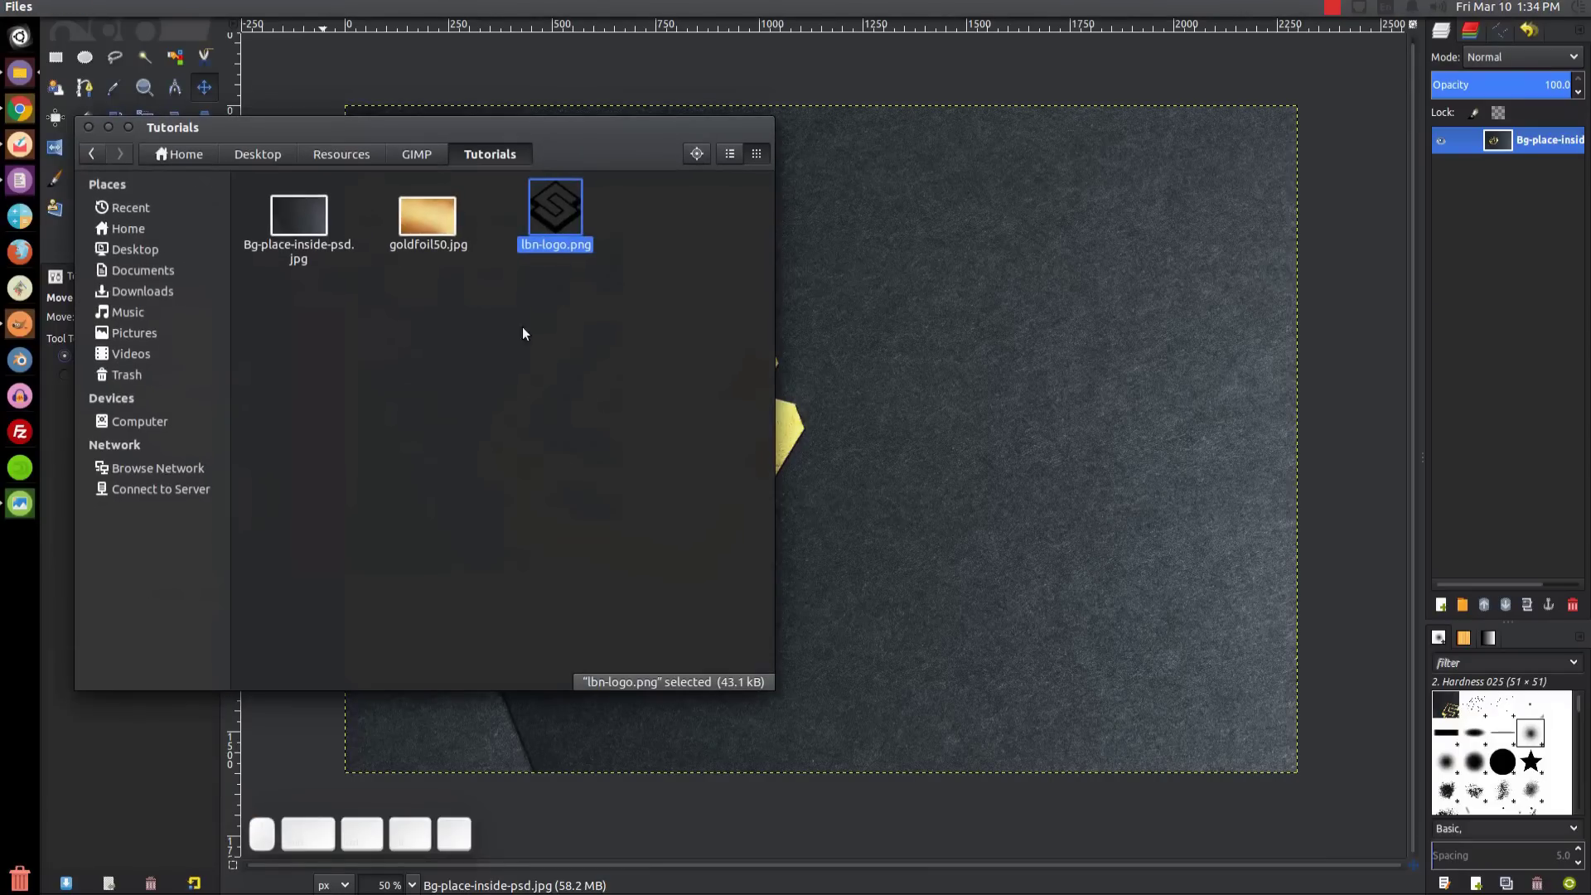
{"action": "right_click", "coordinate": [310, 224]}
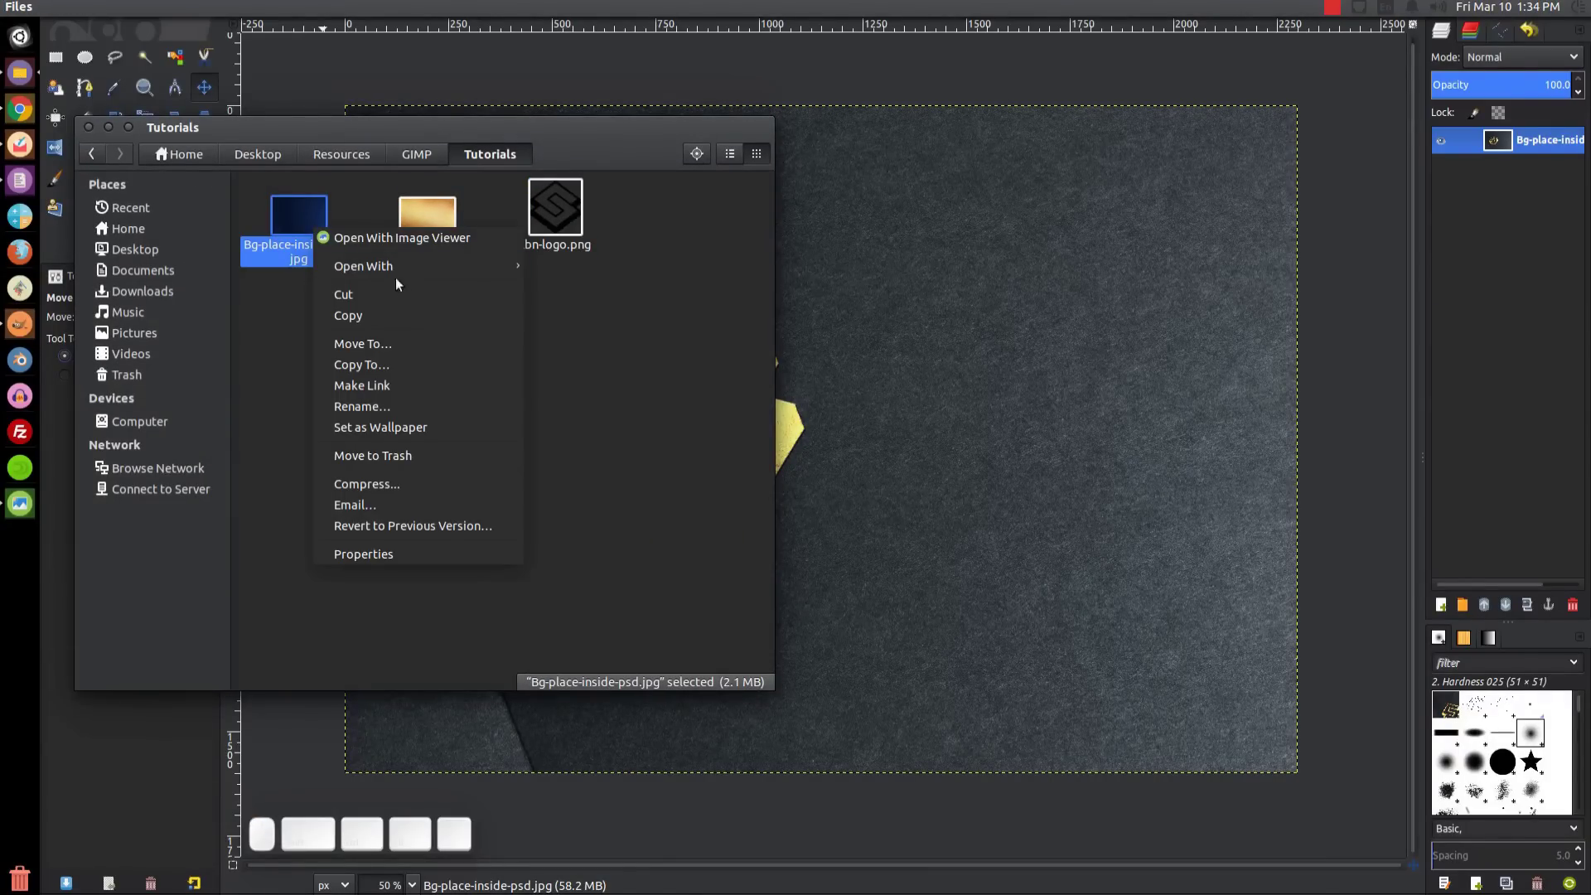
{"action": "mouse_move", "coordinate": [401, 271]}
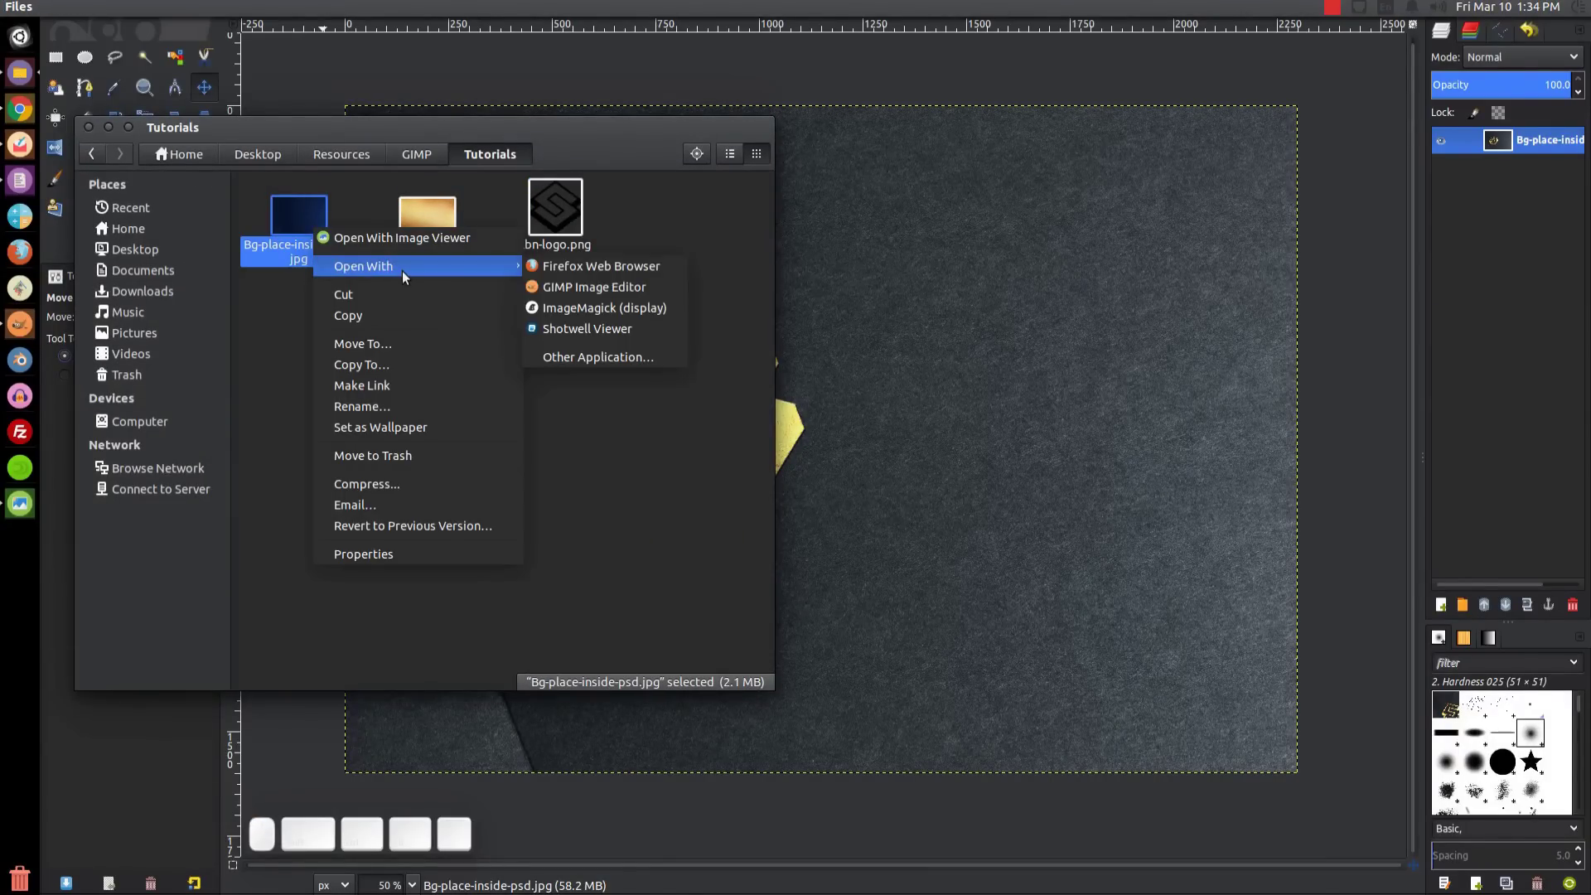
{"action": "left_click", "coordinate": [589, 290]}
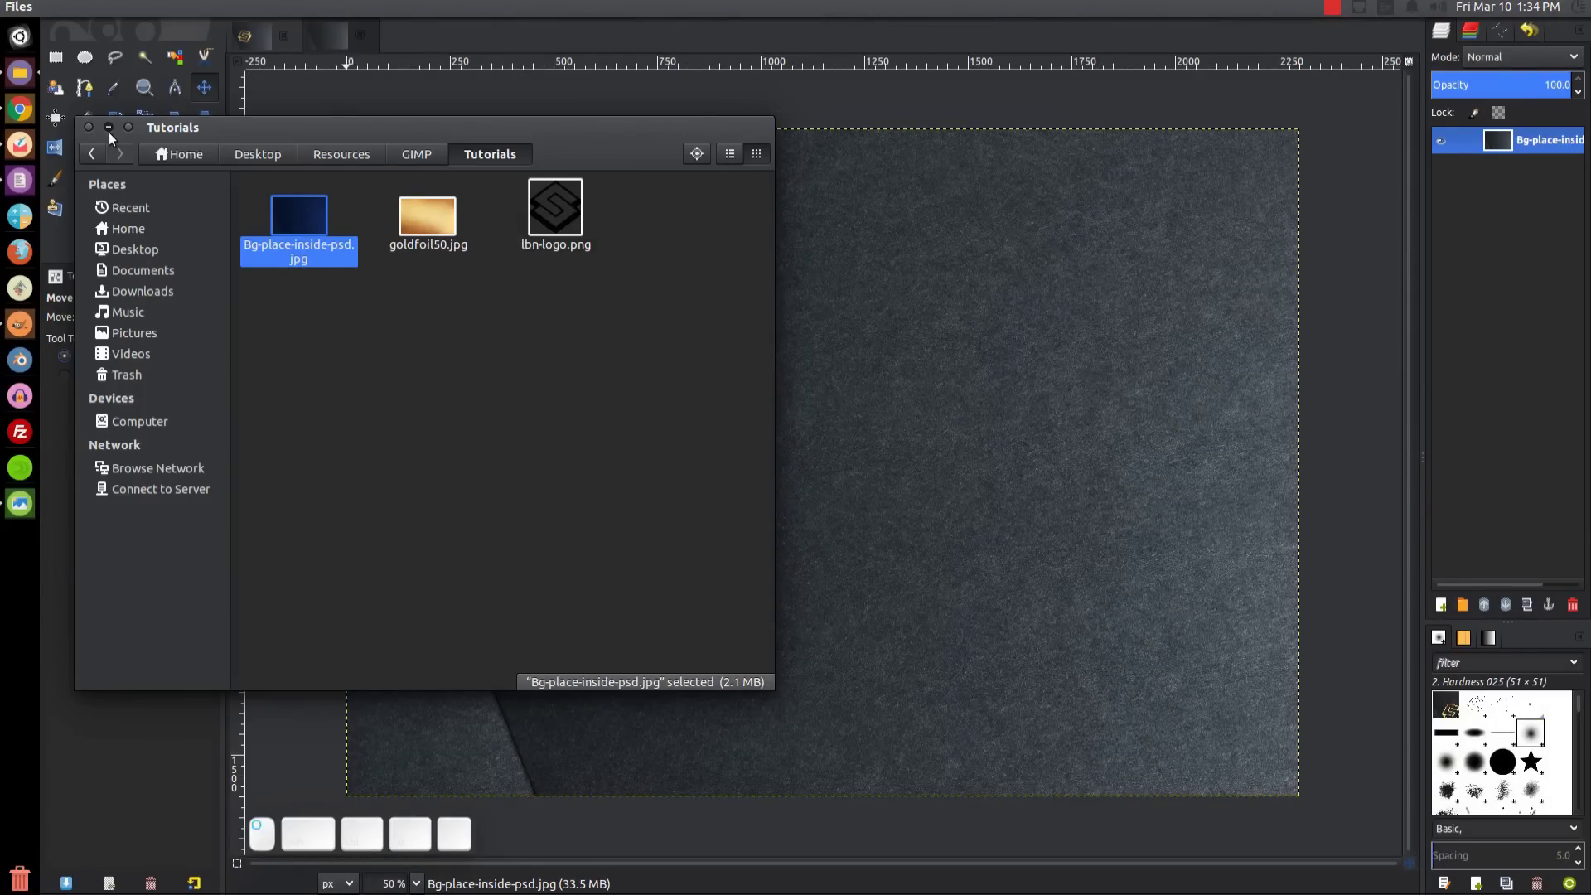
Step: Minimize Files and bring the 2300 × 1600 dark cardstock image forward in GIMP
{"action": "left_click", "coordinate": [108, 129]}
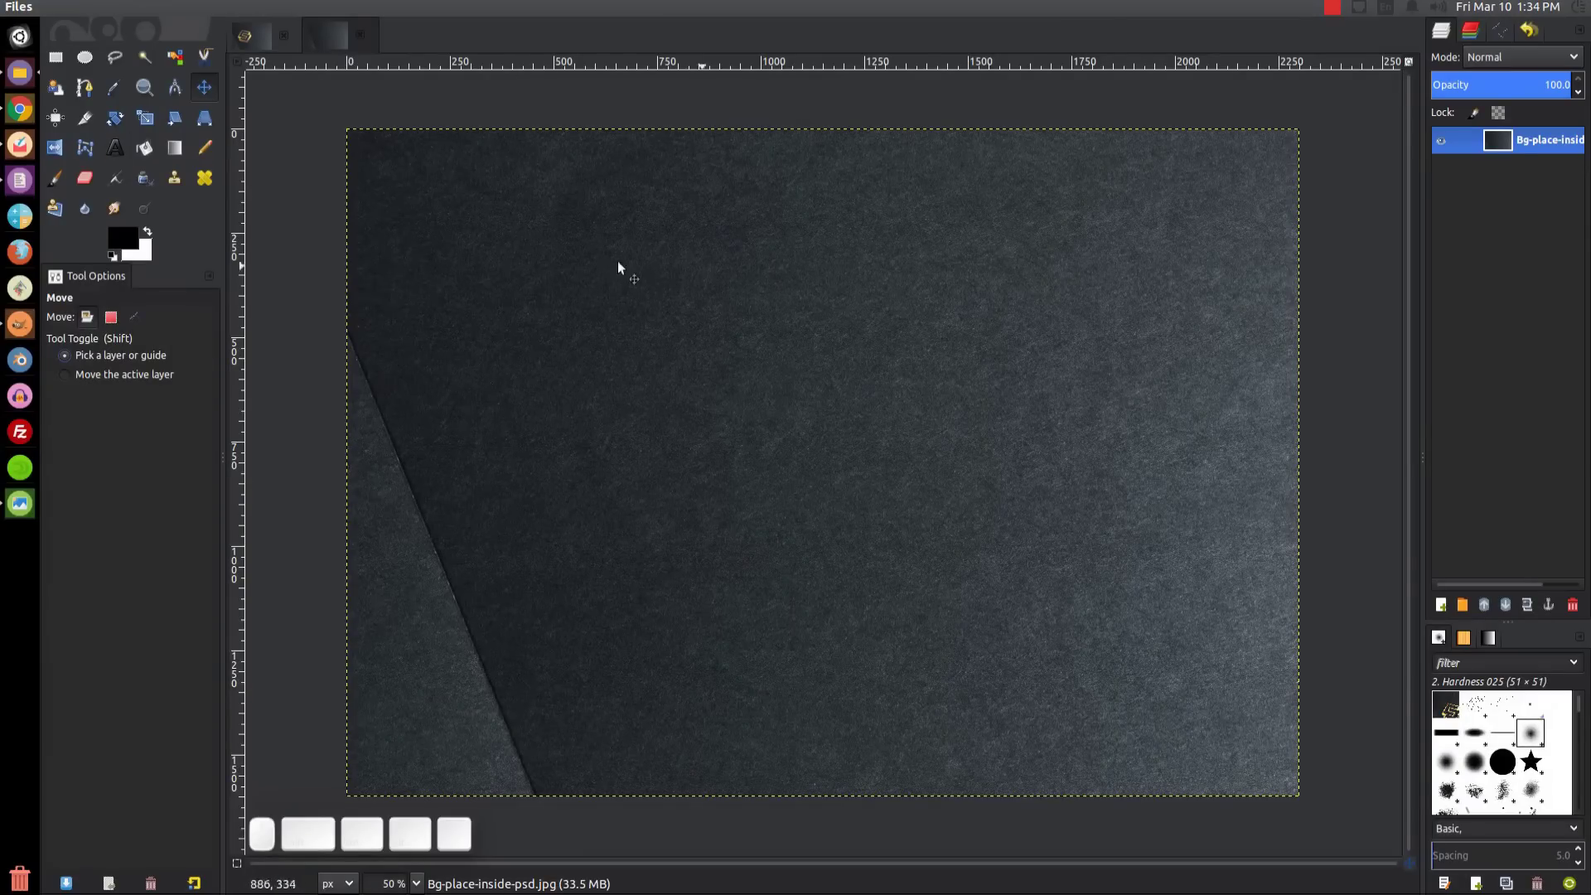
{"action": "left_click_drag", "start_coordinate": [683, 404], "coordinate": [685, 382]}
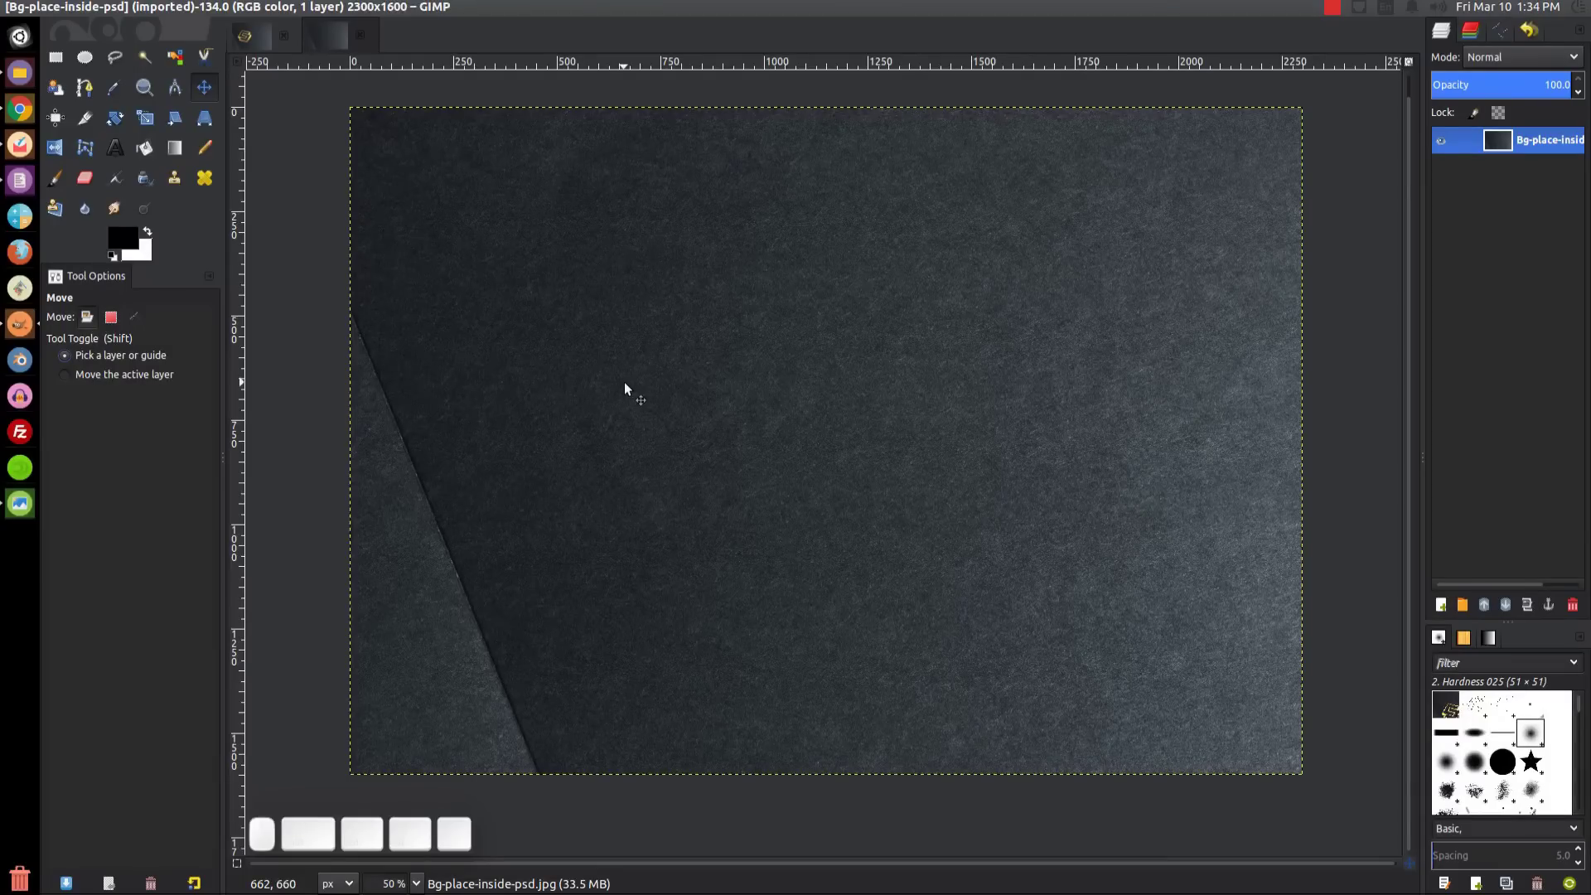
{"action": "left_click_drag", "start_coordinate": [638, 361], "coordinate": [599, 349]}
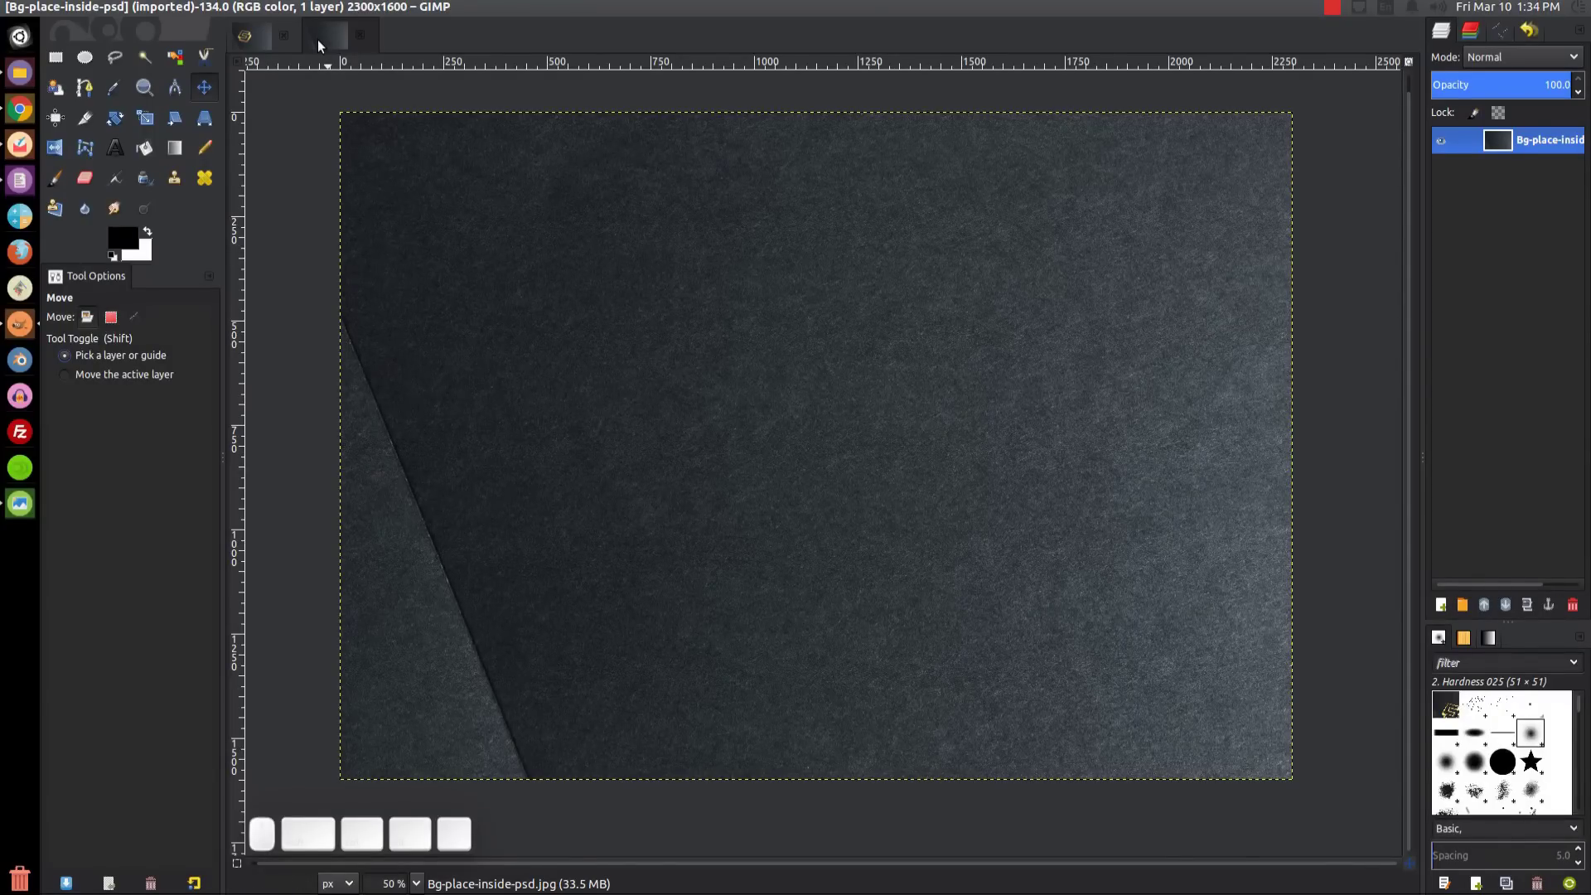
Step: Open goldfoil50.jpg from the Tutorials folder in GIMP Image Editor
{"action": "left_click", "coordinate": [20, 73]}
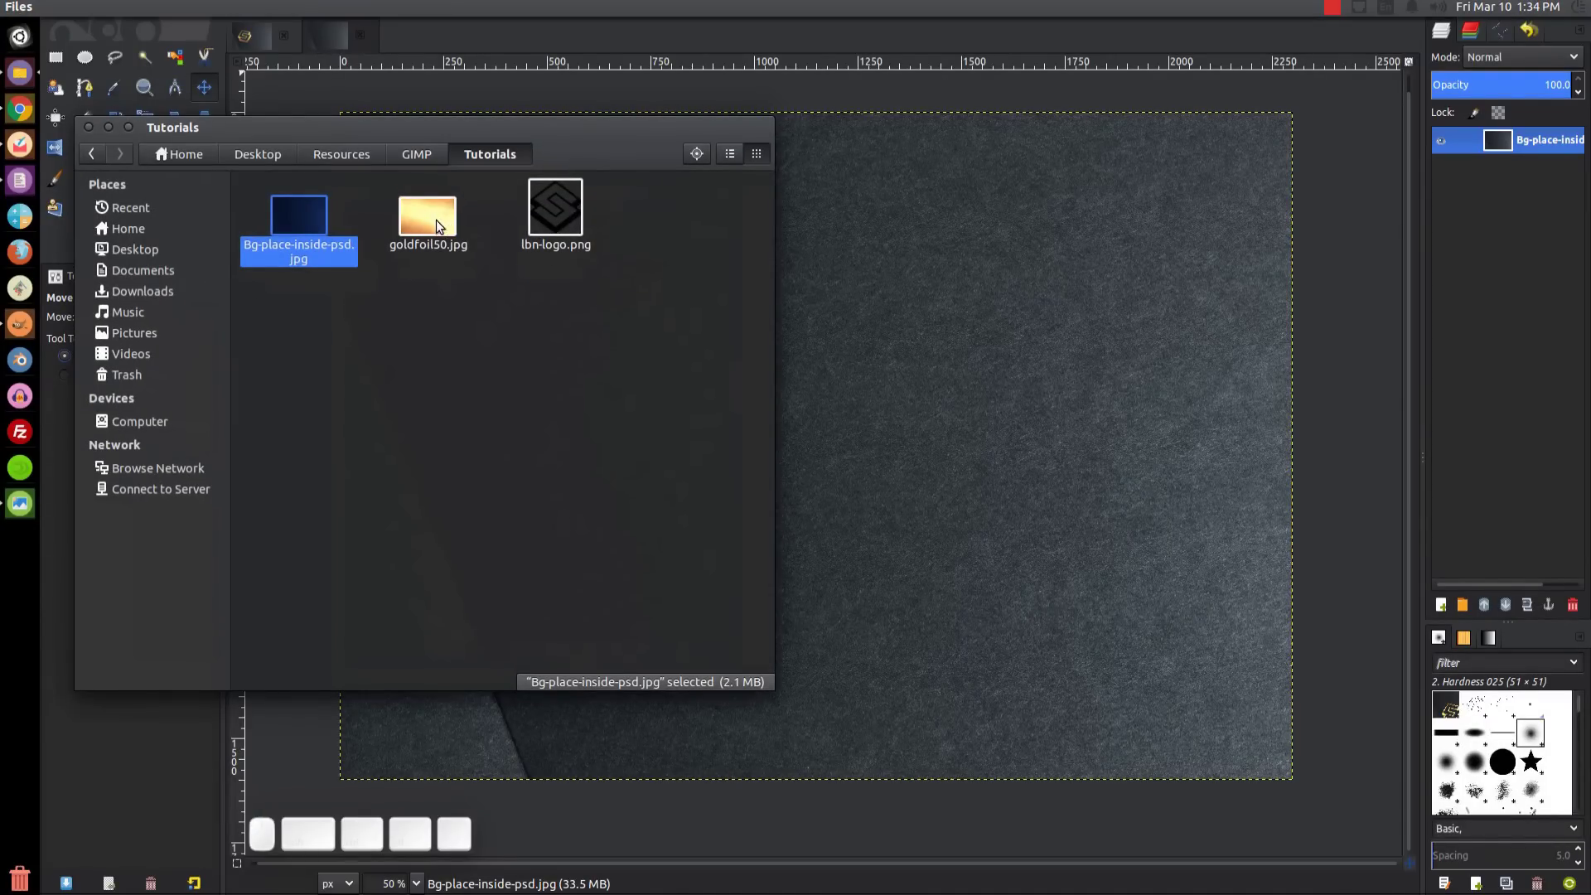
{"action": "right_click", "coordinate": [435, 221]}
{"action": "mouse_move", "coordinate": [550, 265]}
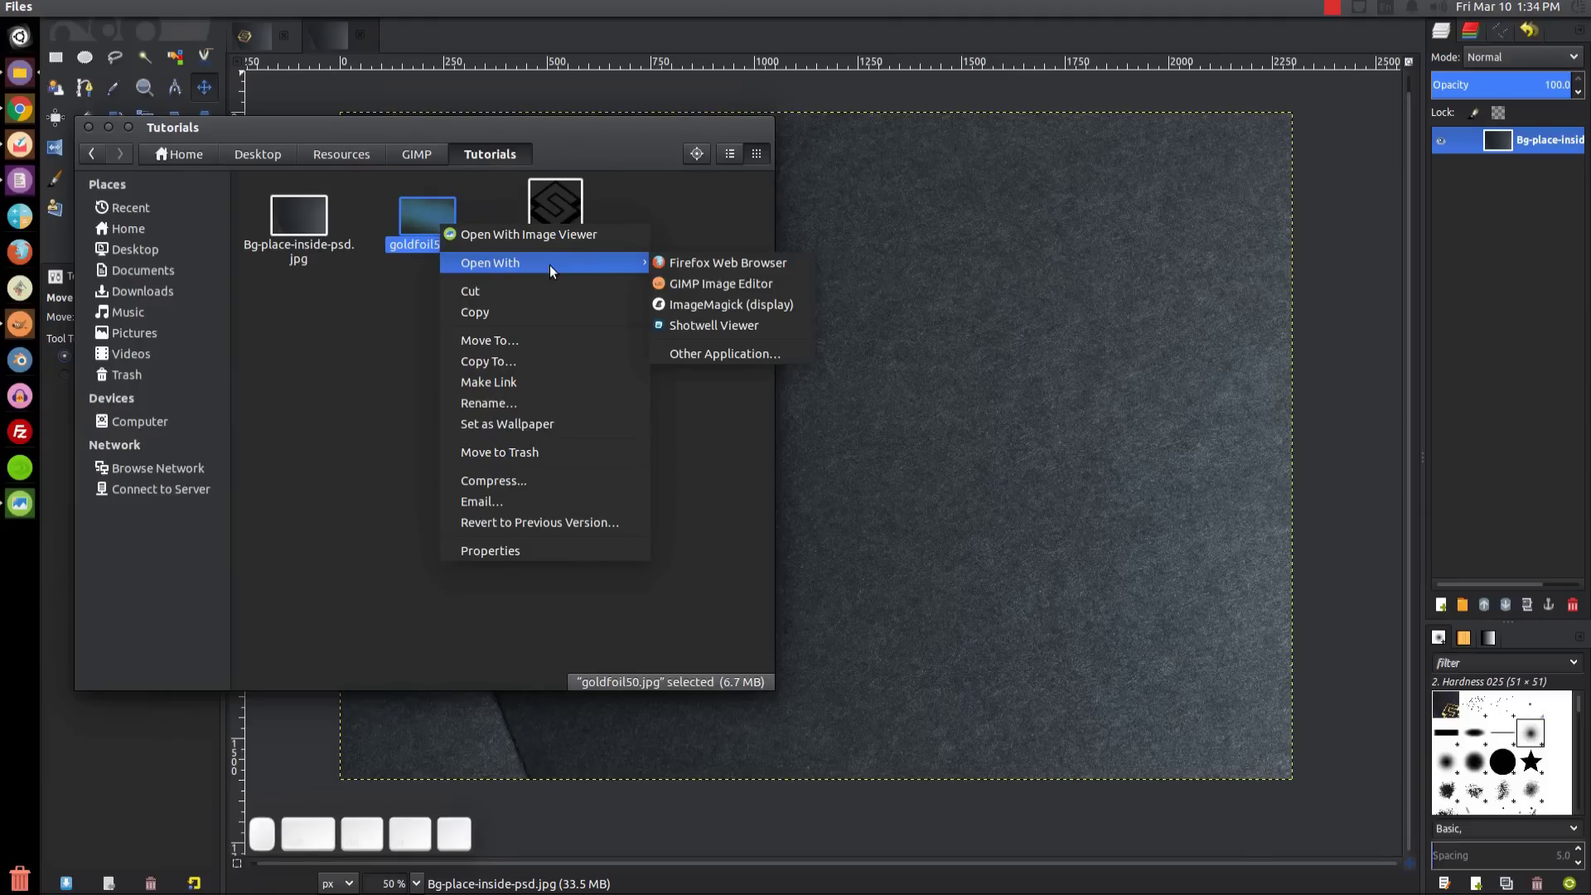
{"action": "left_click", "coordinate": [704, 283]}
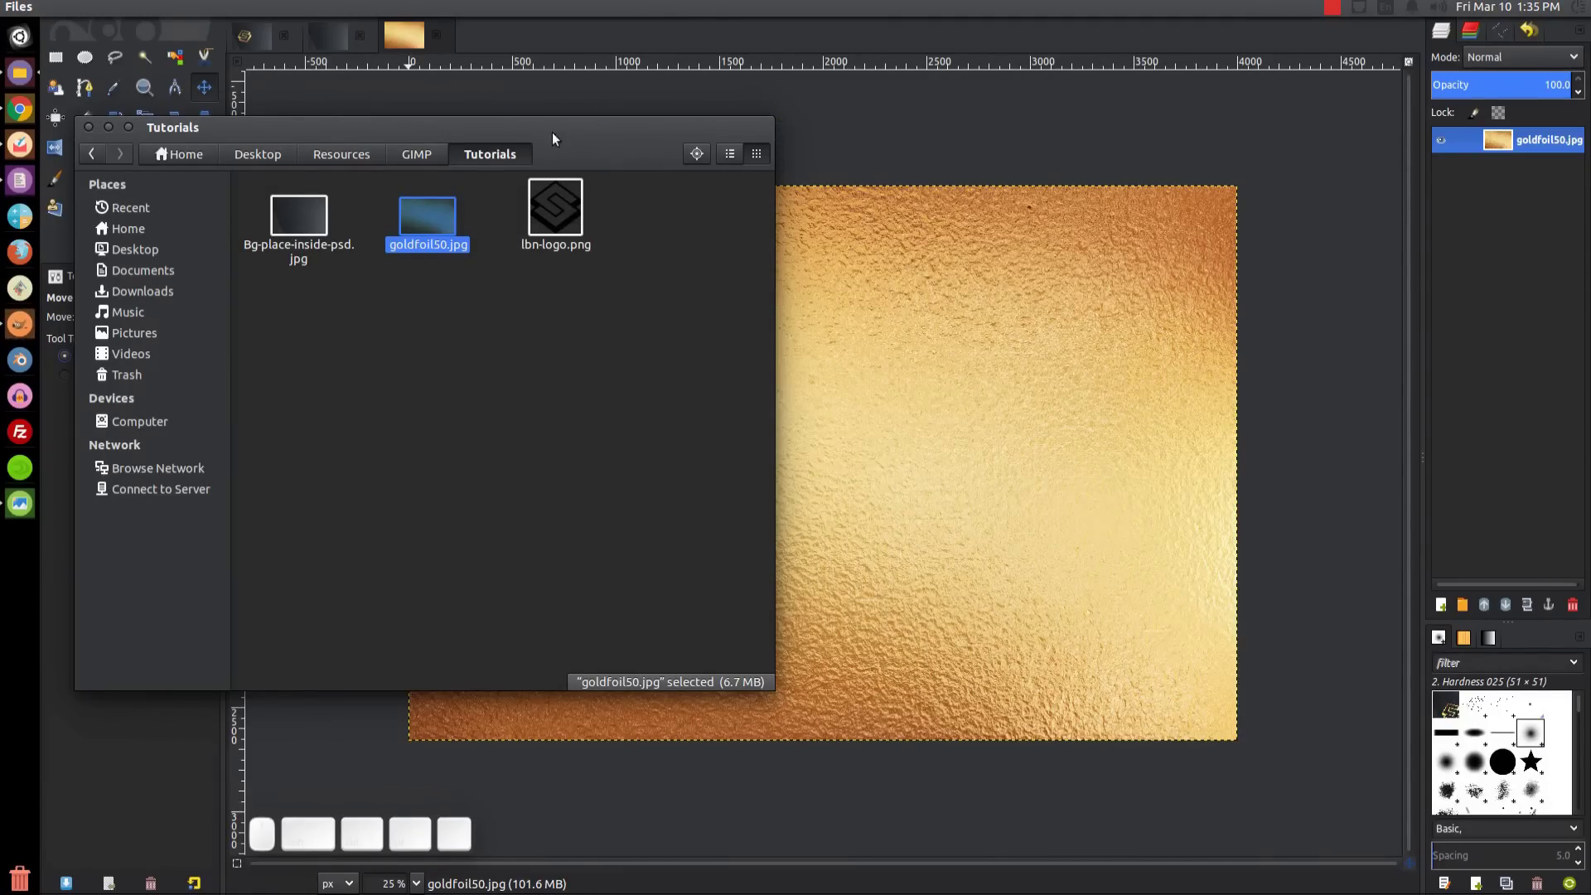
Step: Drag lbn-logo.png from Files onto the gold-foil canvas as a new layer
{"action": "left_click", "coordinate": [831, 265]}
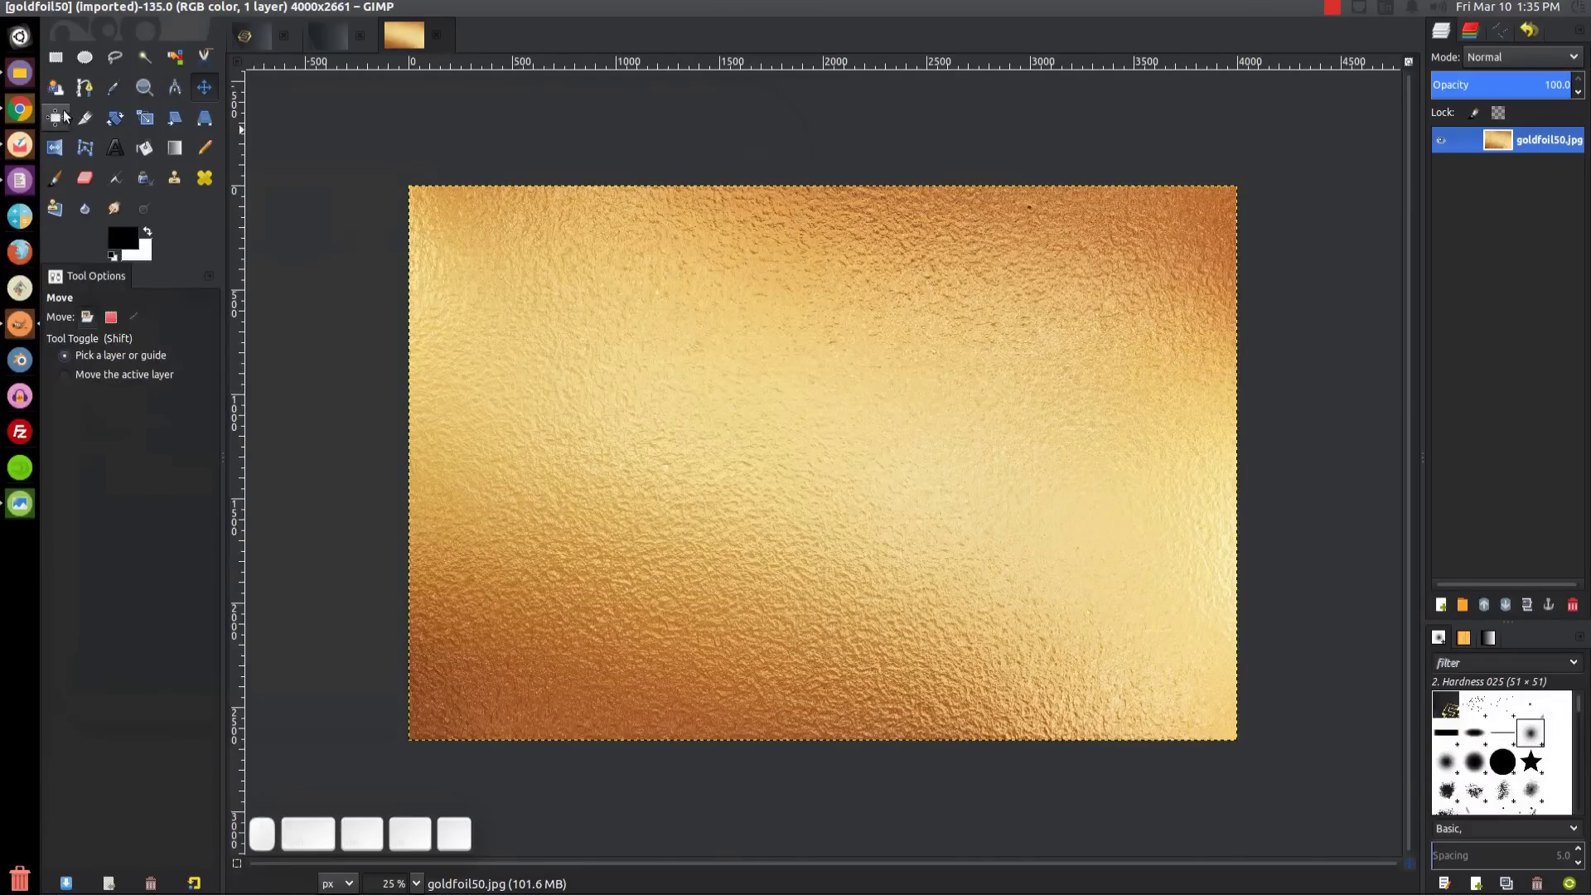
{"action": "left_click", "coordinate": [25, 77]}
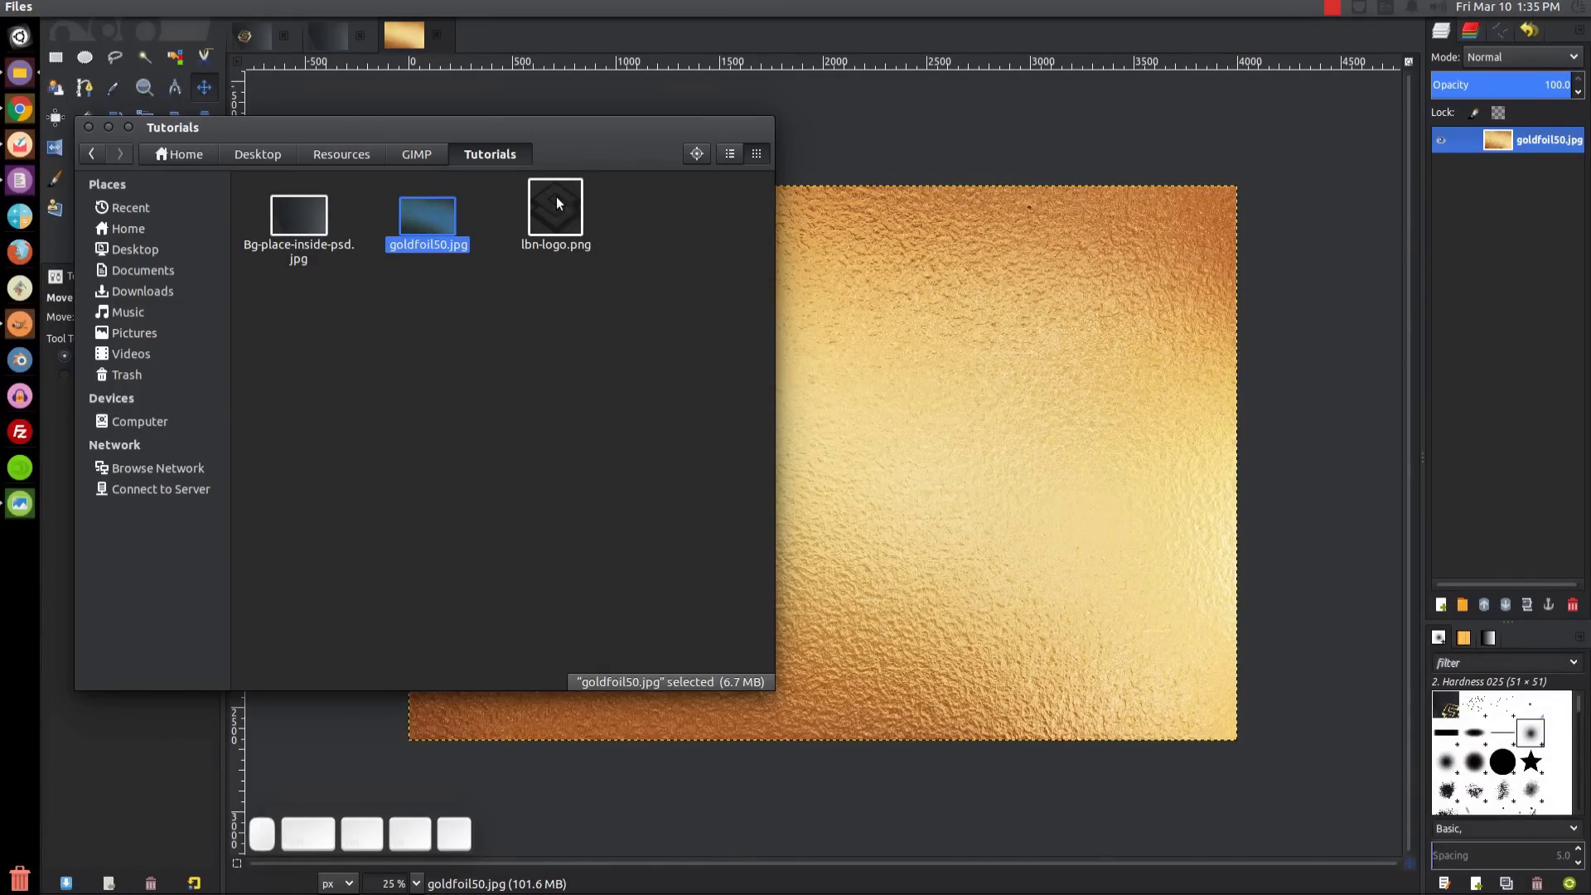
{"action": "left_click_drag", "start_coordinate": [560, 217], "coordinate": [1056, 410]}
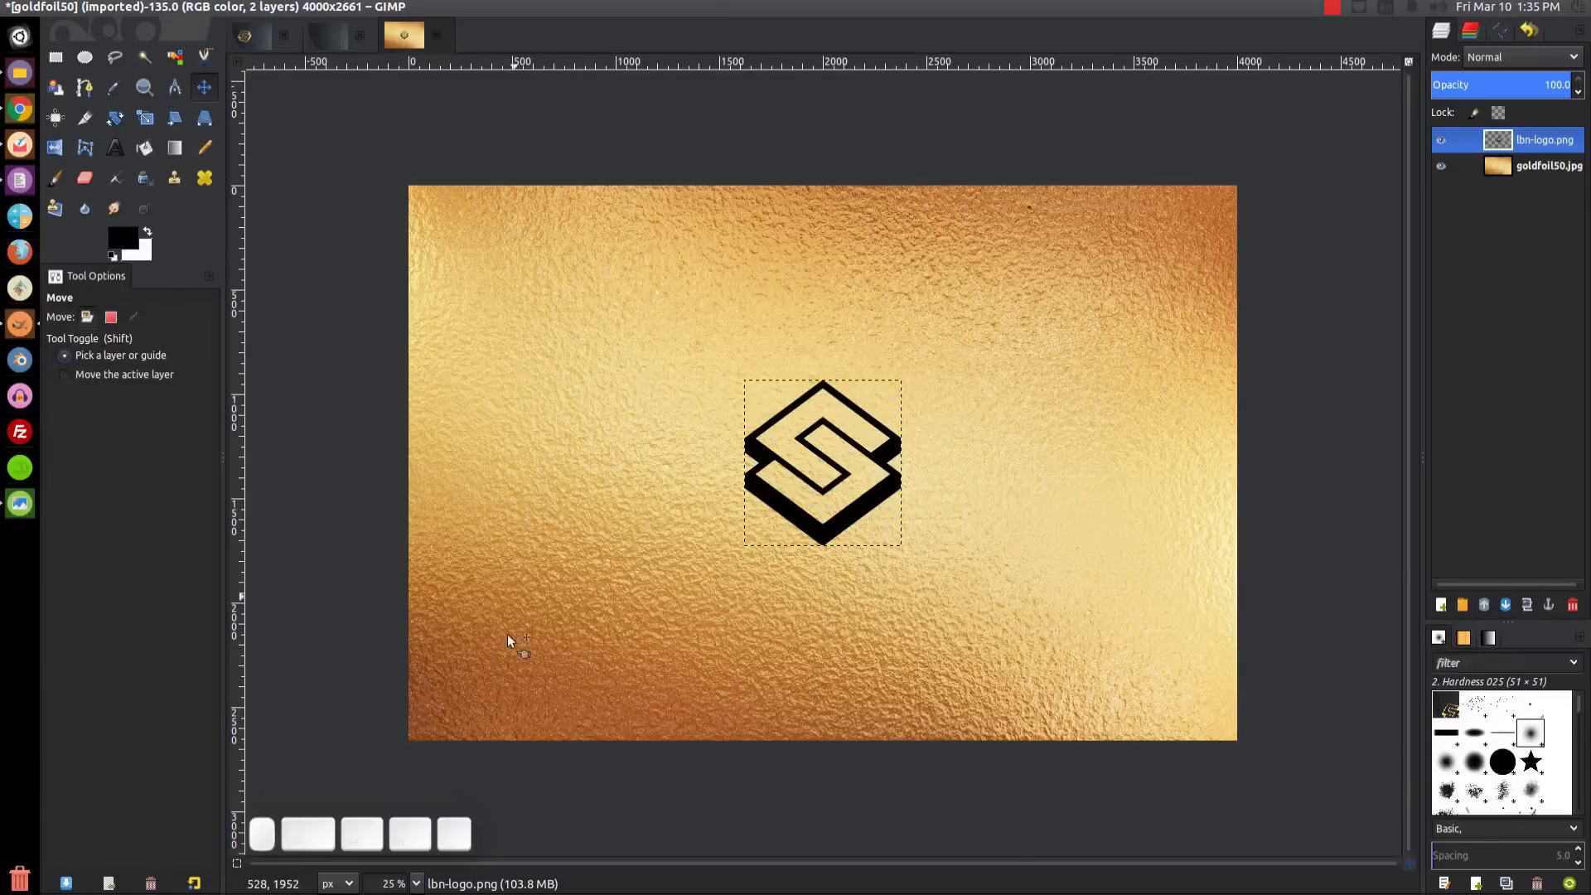
Step: Scale the lbn-logo.png layer up to 2676 × 2577 px with Keep aspect enabled
{"action": "left_click", "coordinate": [146, 131]}
{"action": "left_click", "coordinate": [791, 515]}
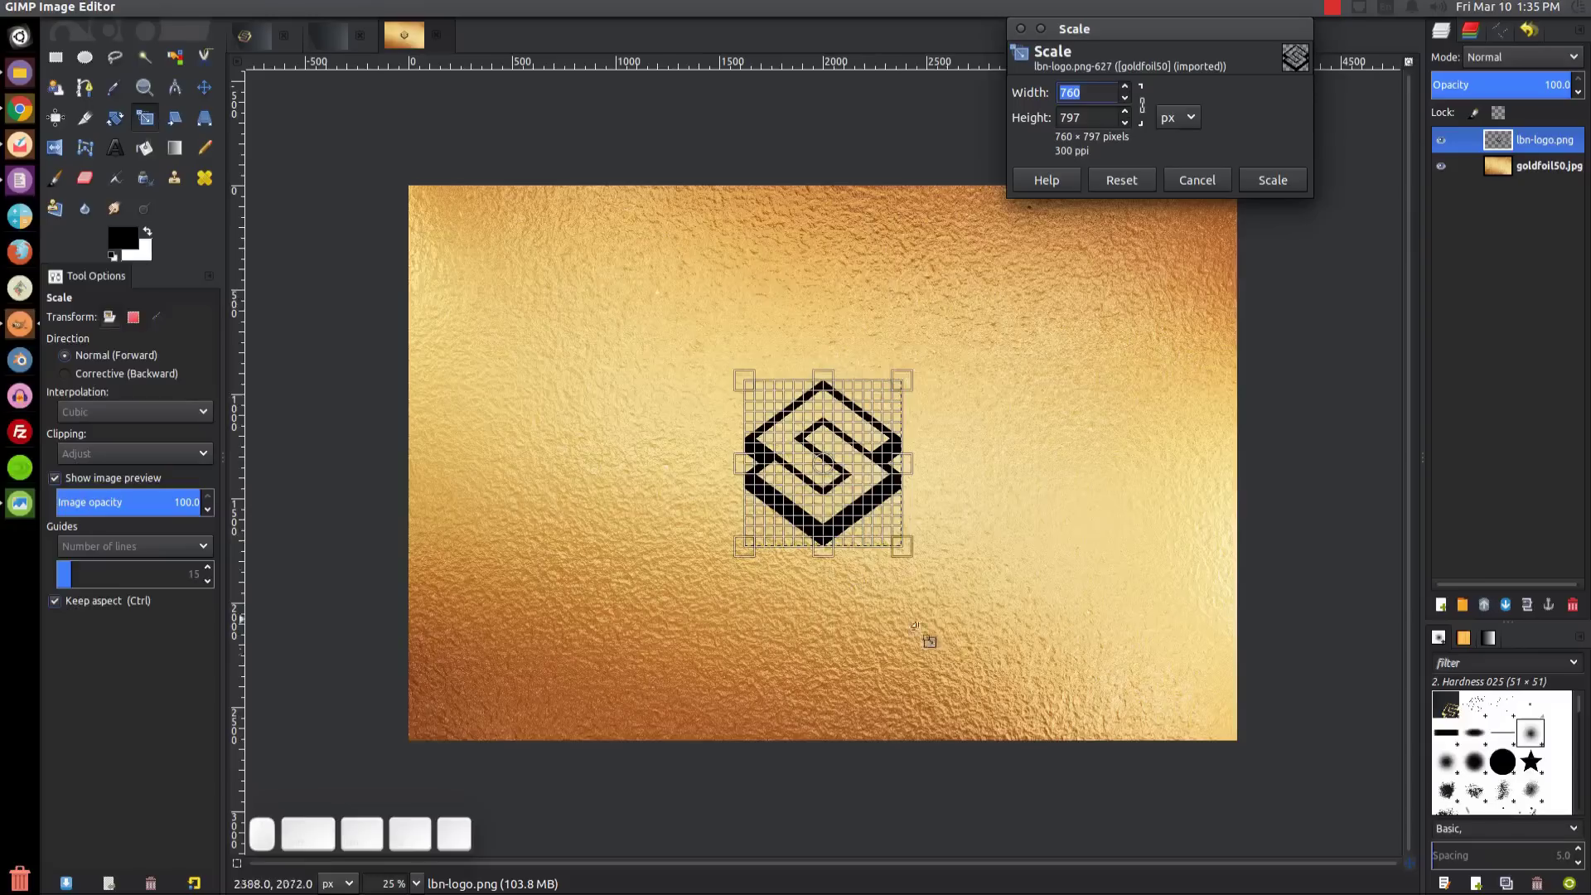
{"action": "key", "text": "ctrl"}
{"action": "left_click_drag", "start_coordinate": [922, 559], "coordinate": [1096, 740]}
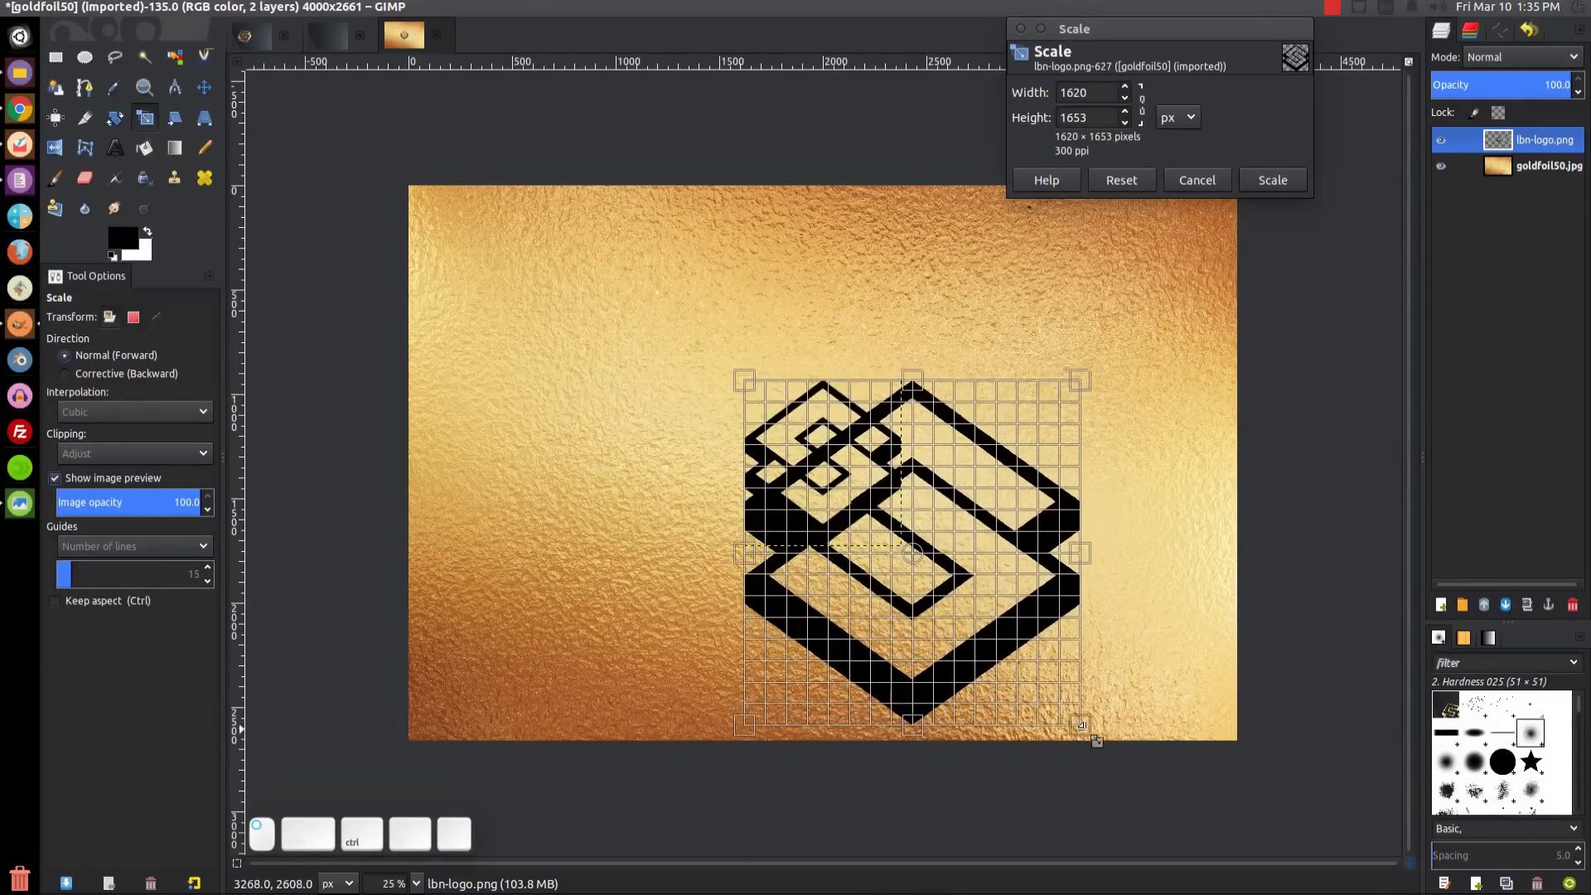
{"action": "left_click_drag", "start_coordinate": [741, 383], "coordinate": [524, 195]}
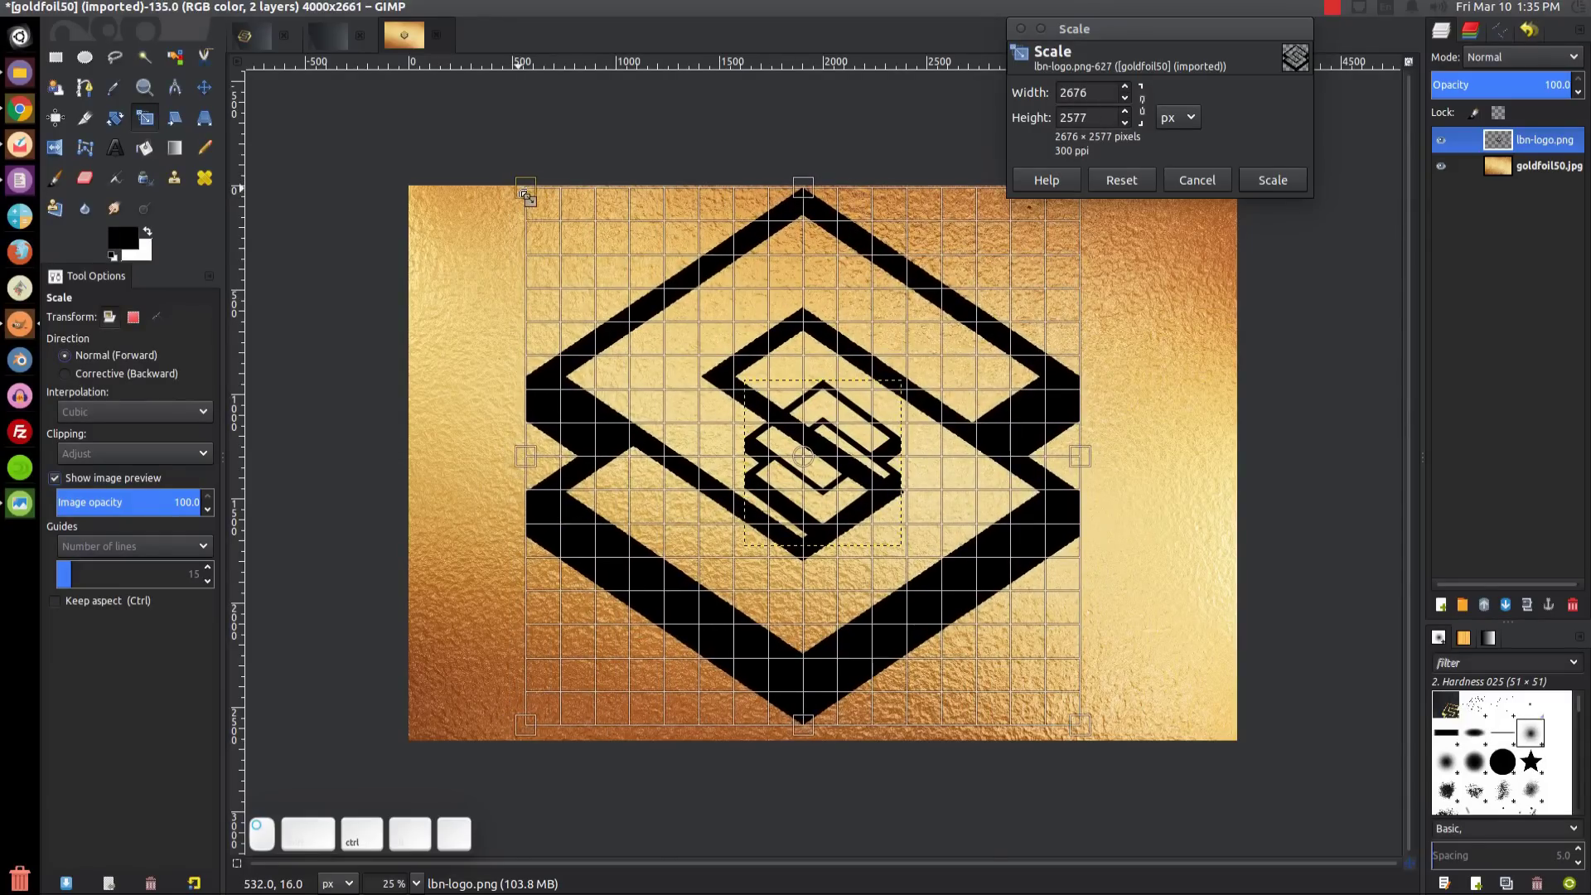
{"action": "key", "text": "ctrl"}
{"action": "left_click", "coordinate": [1272, 181]}
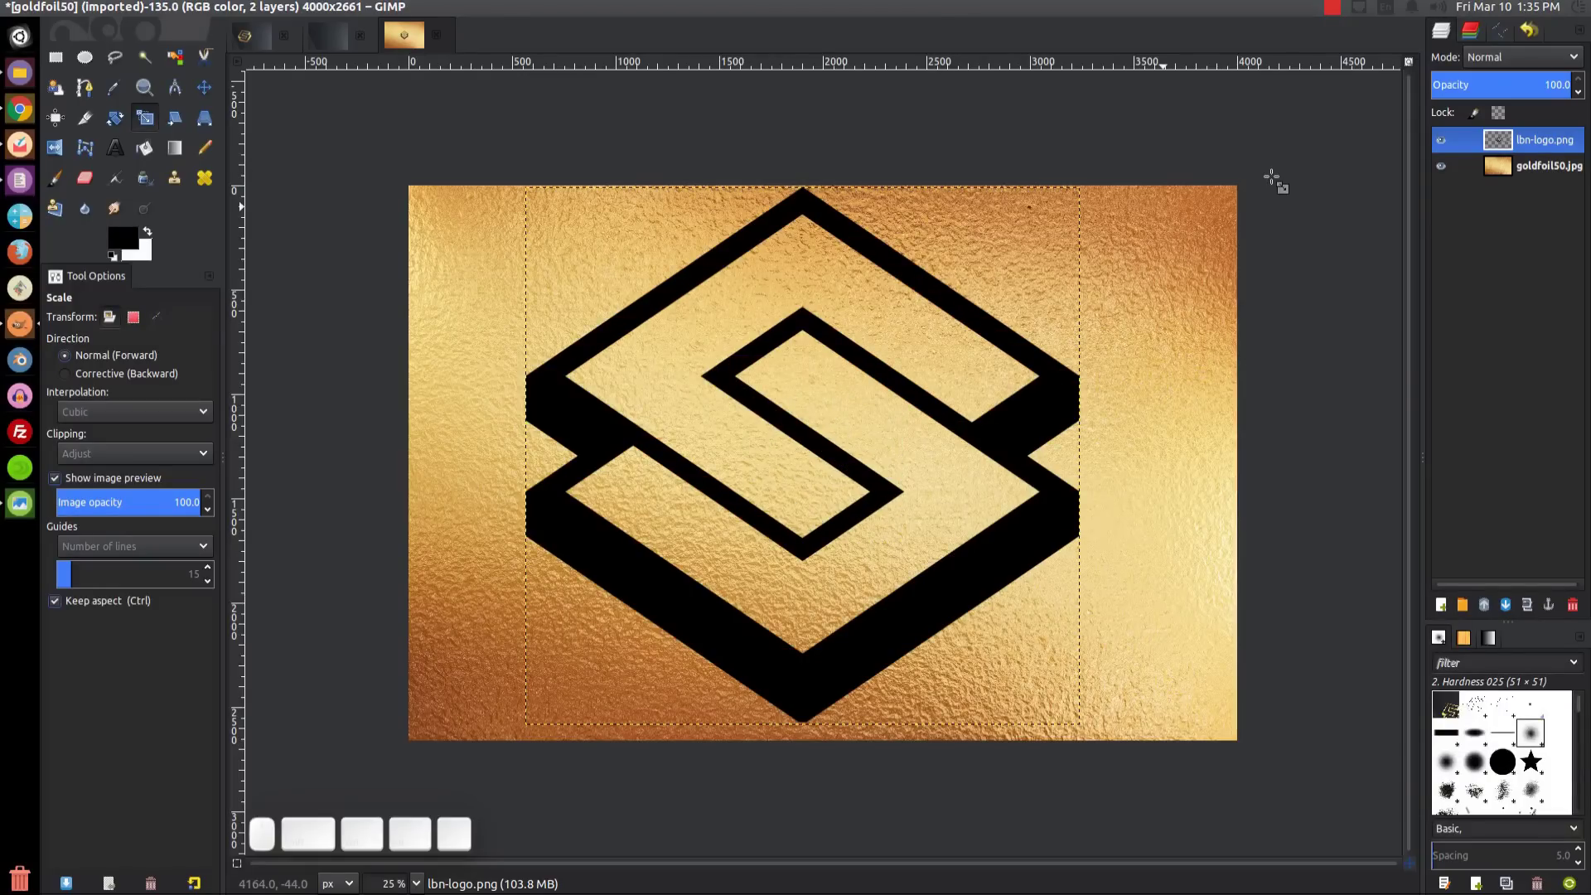
Step: Shift the logo left on the foil, select its alpha outline, then delete the layer
{"action": "left_click", "coordinate": [204, 88]}
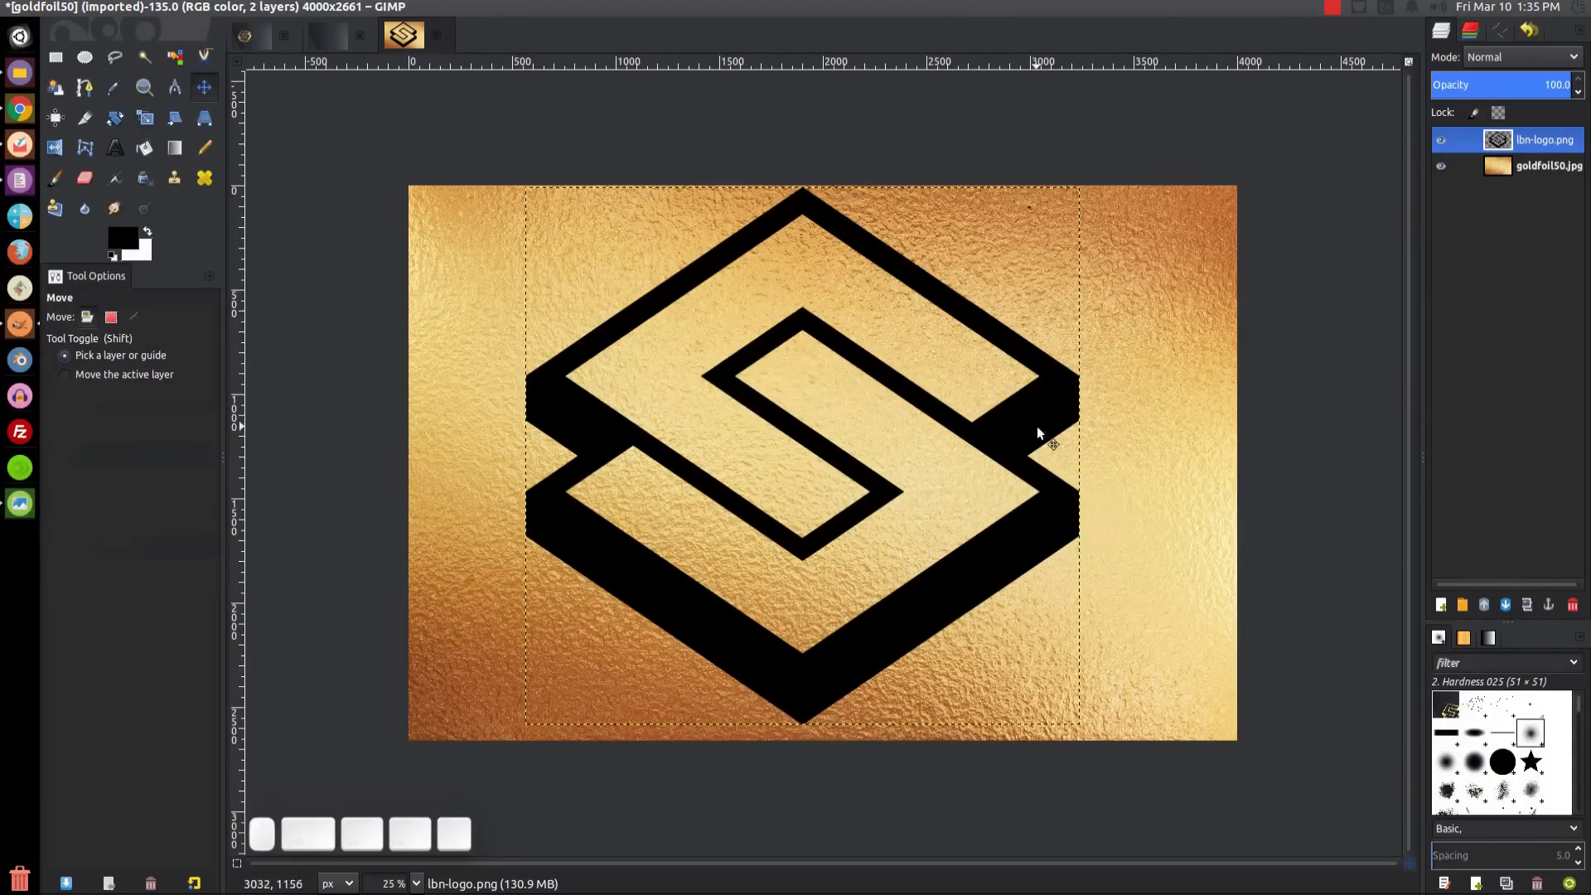
{"action": "left_click_drag", "start_coordinate": [1053, 405], "coordinate": [963, 411]}
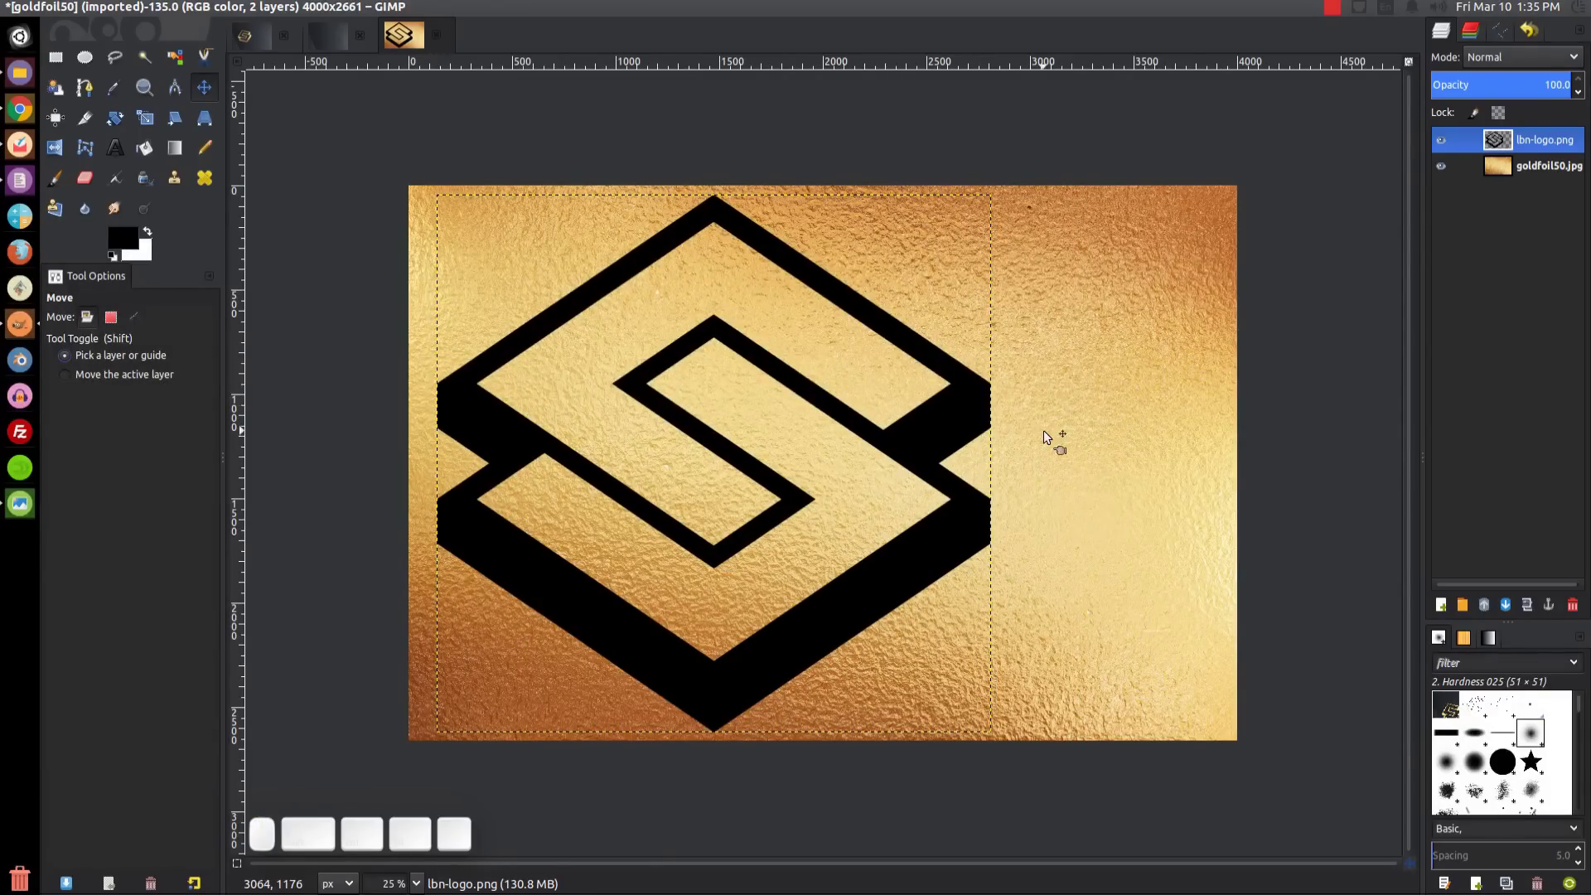
{"action": "right_click", "coordinate": [1533, 139]}
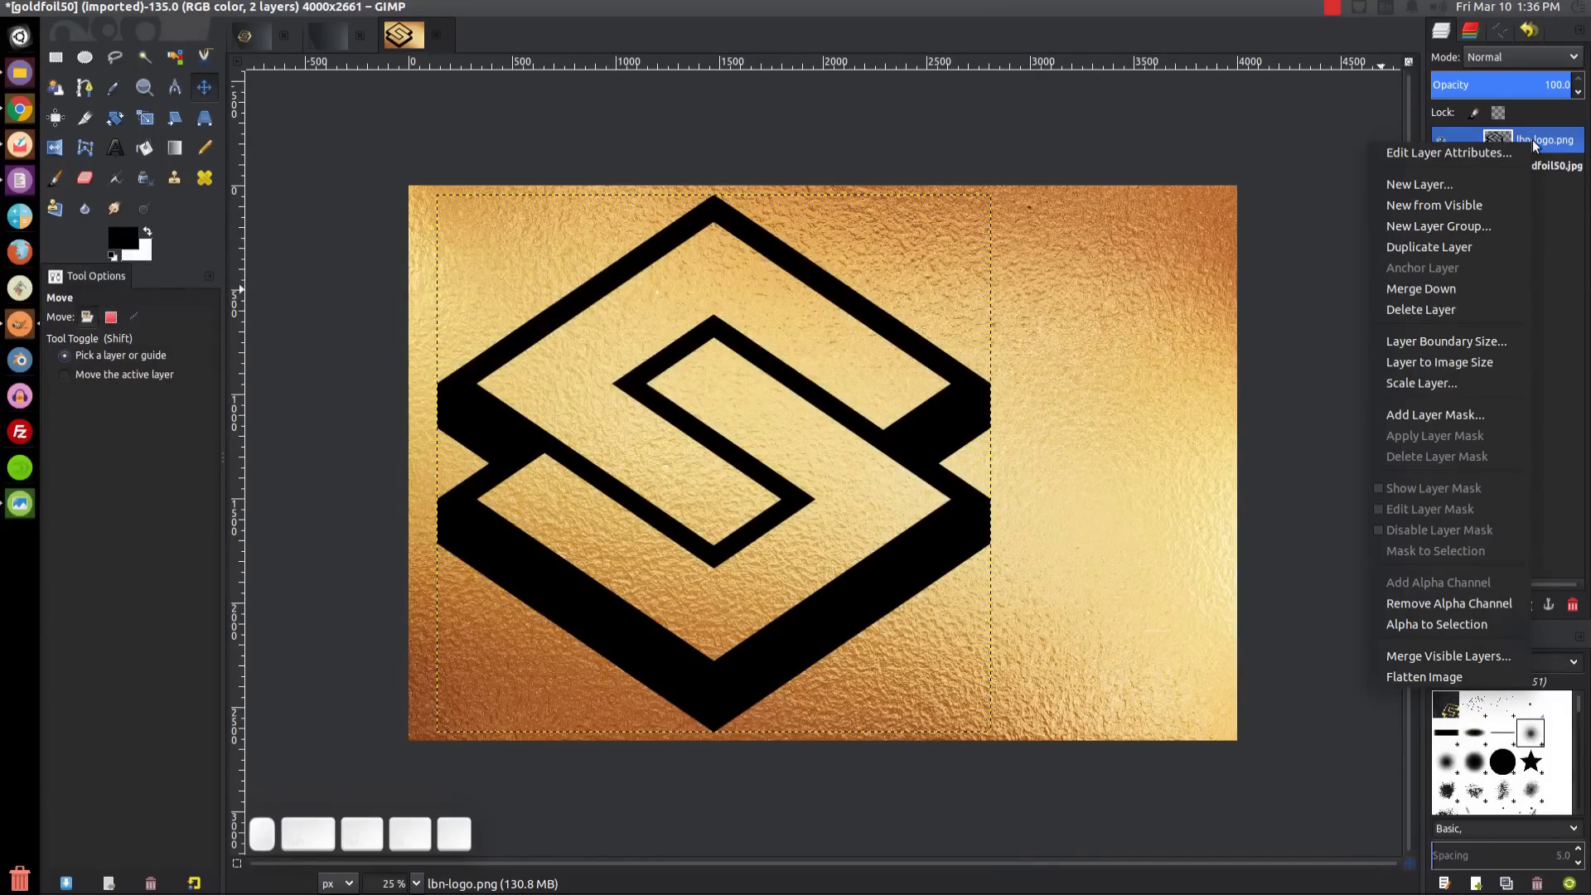
{"action": "left_click", "coordinate": [1455, 624]}
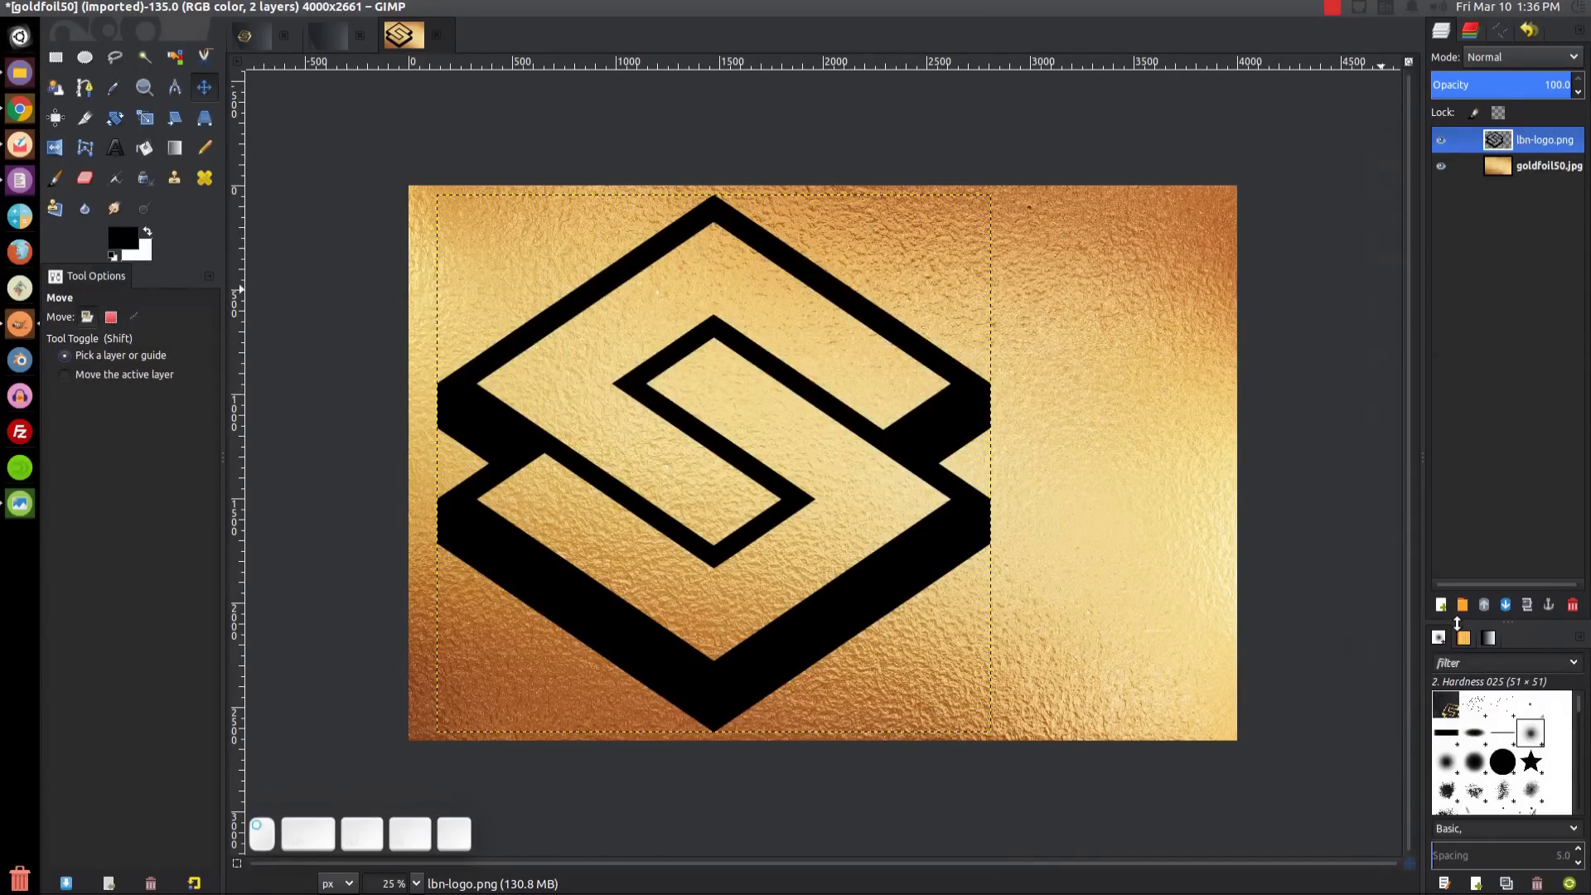
{"action": "left_click", "coordinate": [1572, 605]}
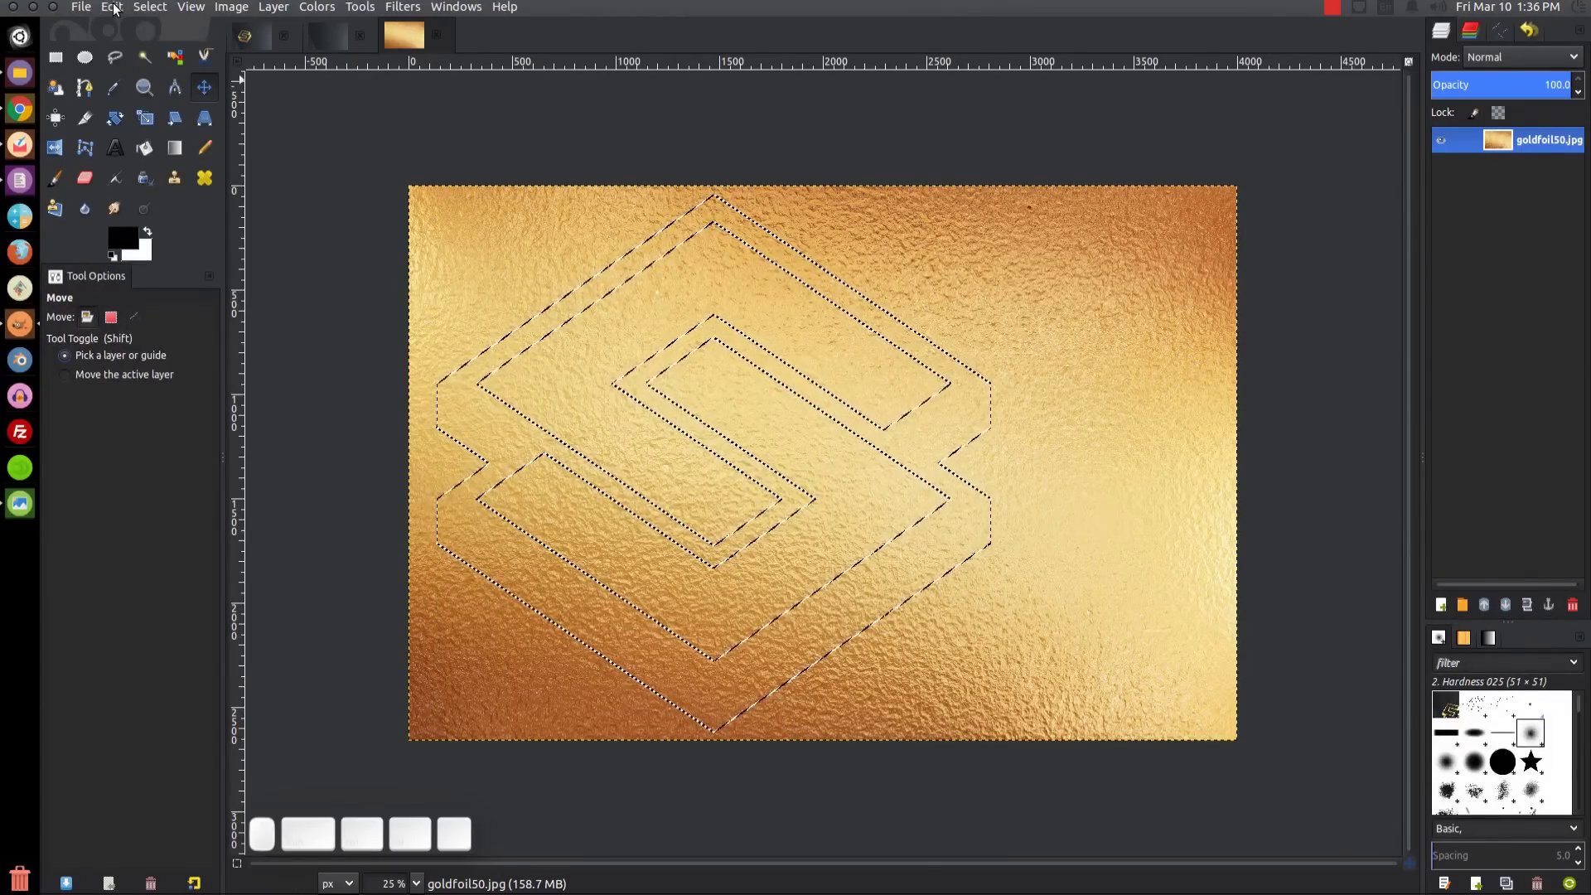
Step: Copy the S-shaped gold foil and switch to the Bg-place-inside-psd image
{"action": "left_click", "coordinate": [111, 6]}
{"action": "left_click", "coordinate": [165, 140]}
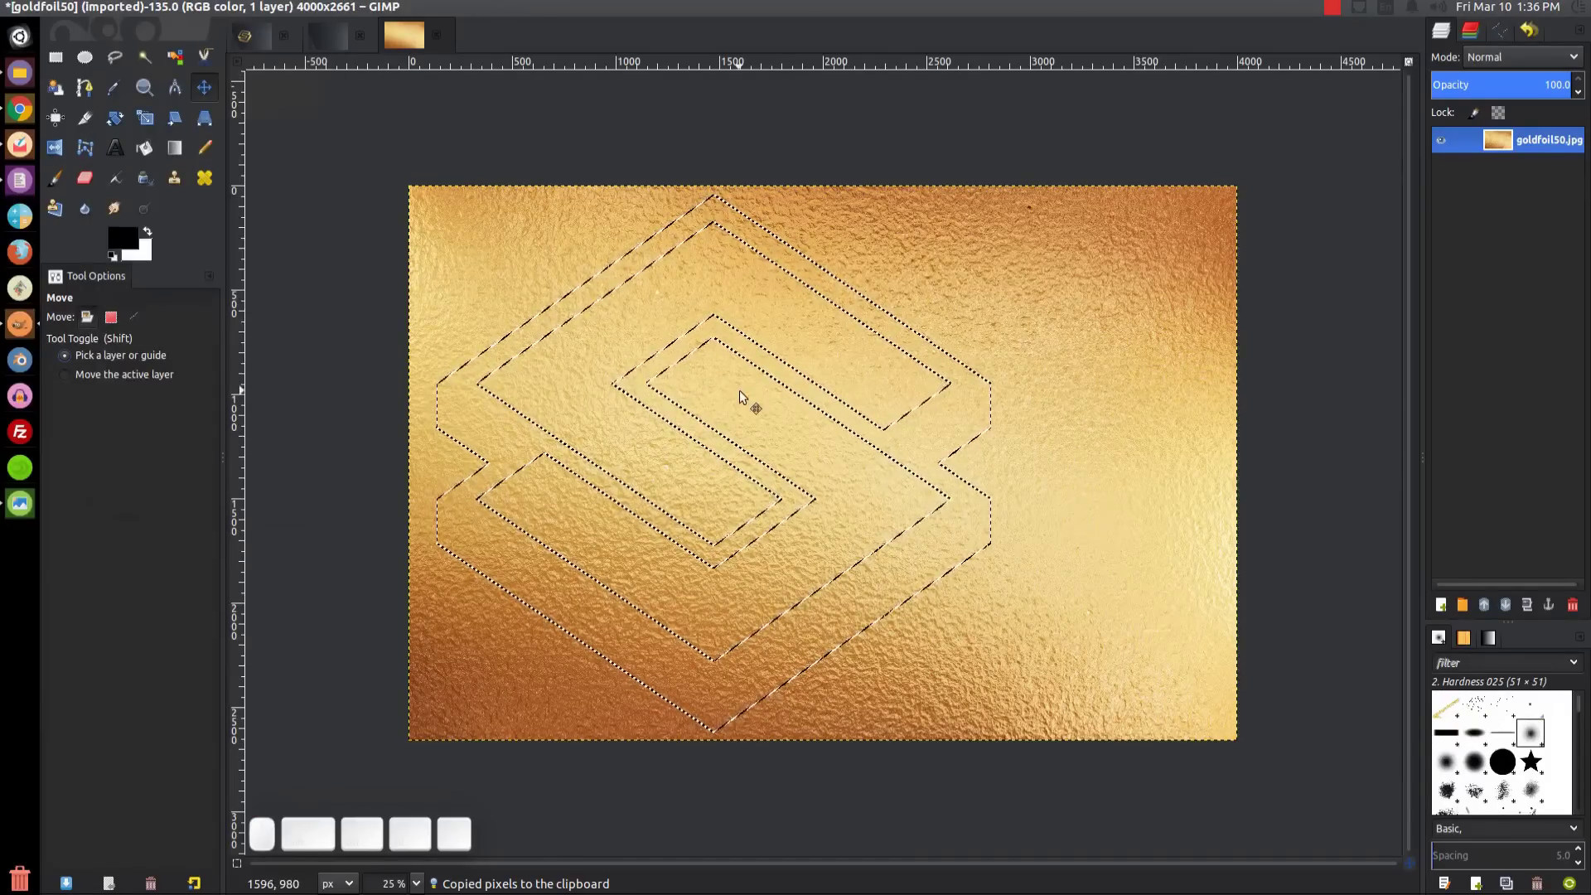
{"action": "left_click", "coordinate": [327, 40]}
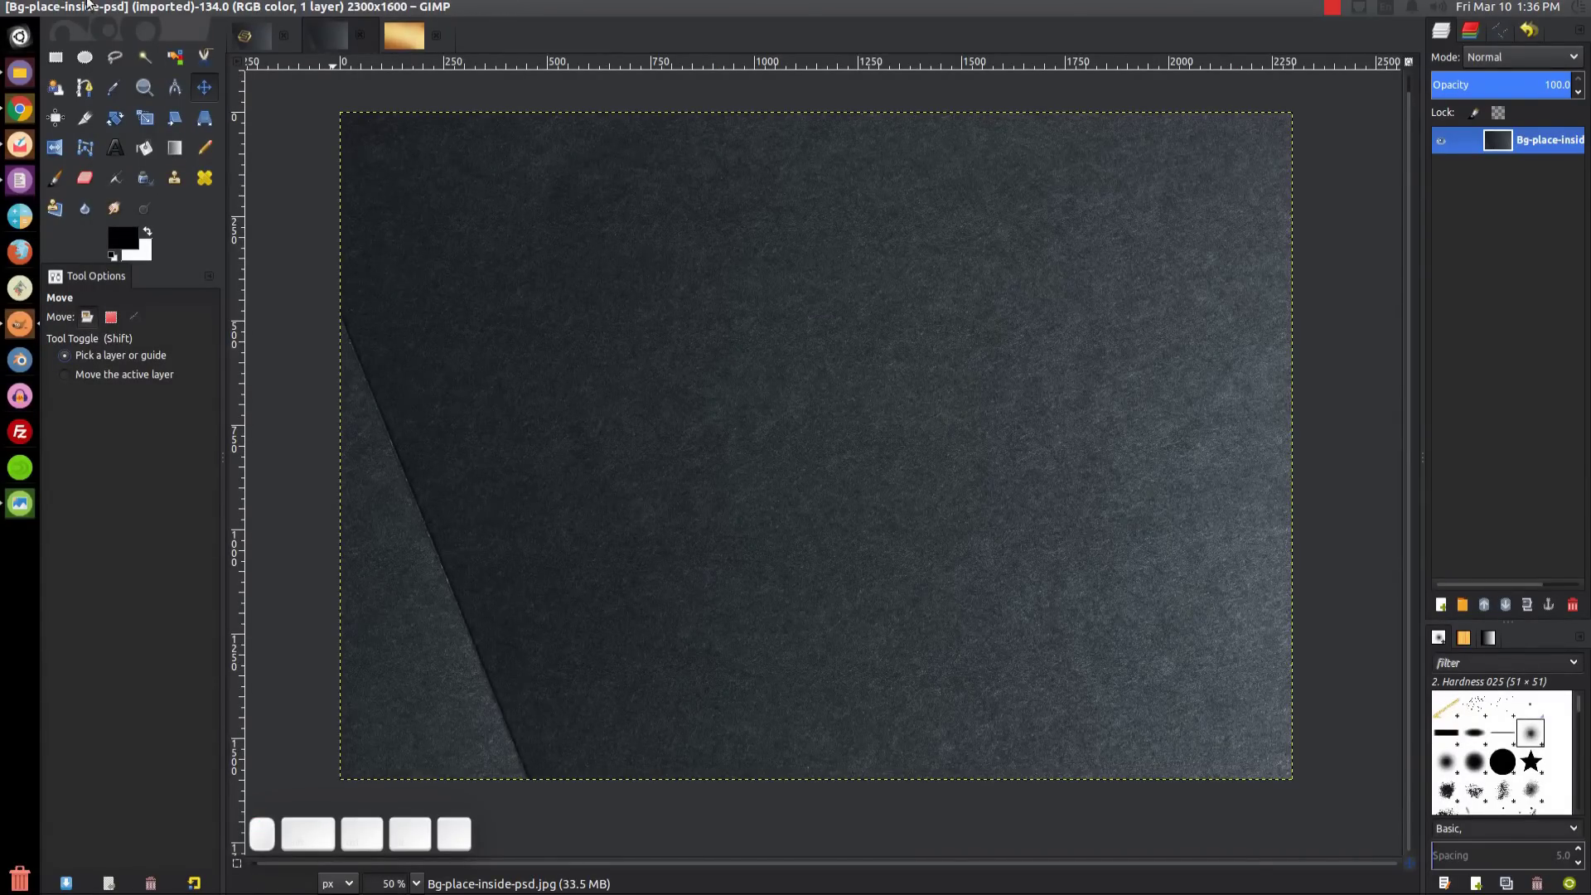
Step: Paste the copied gold foil S as a new Clipboard layer
{"action": "left_click", "coordinate": [110, 8]}
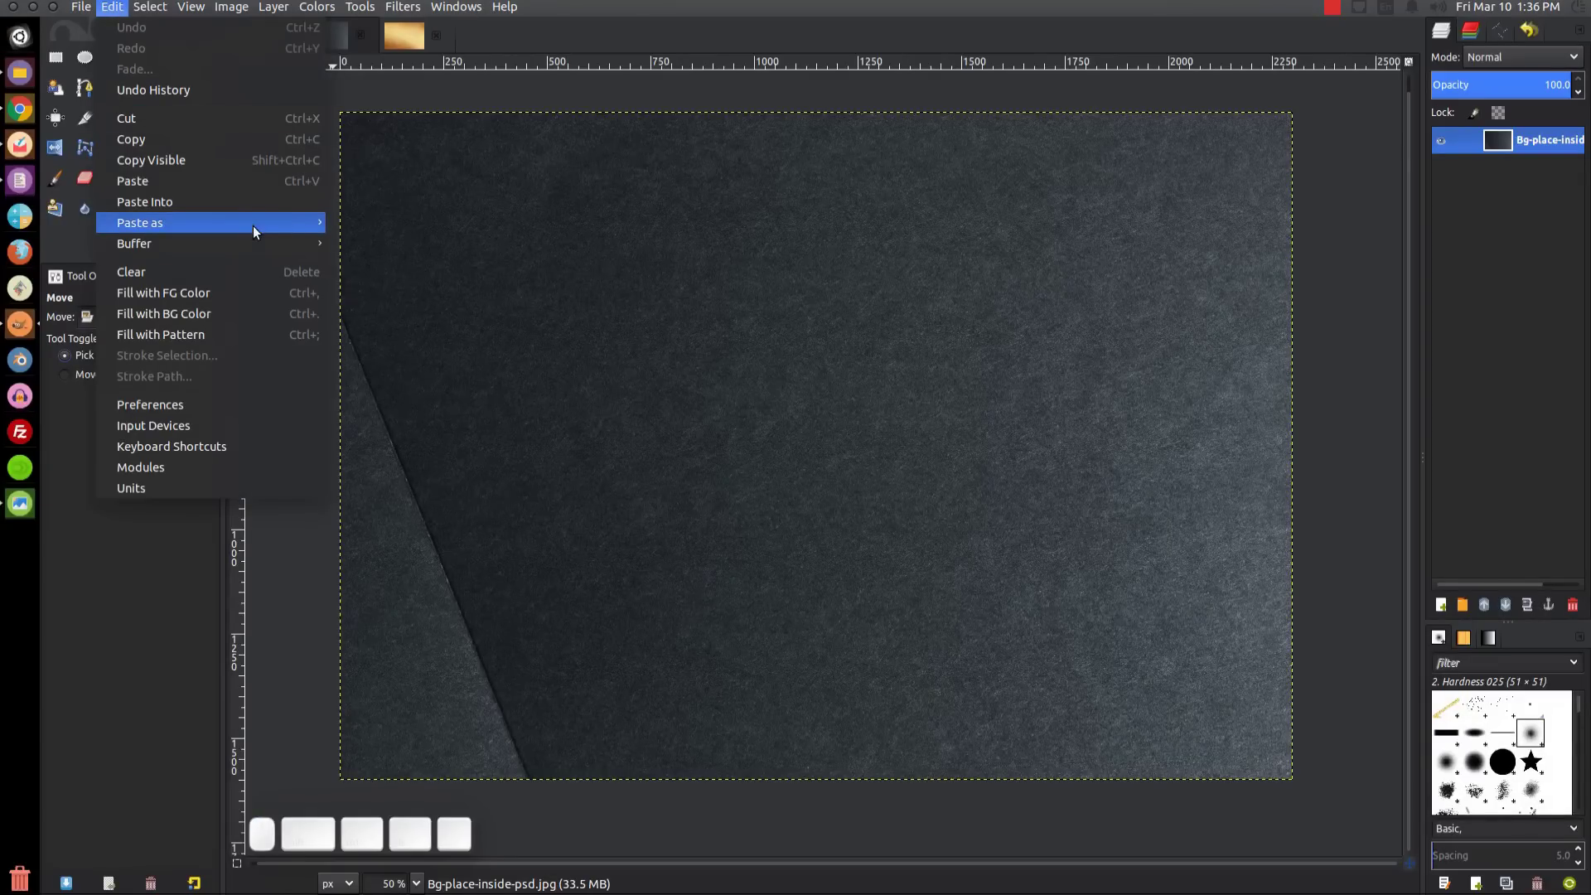
{"action": "mouse_move", "coordinate": [252, 226]}
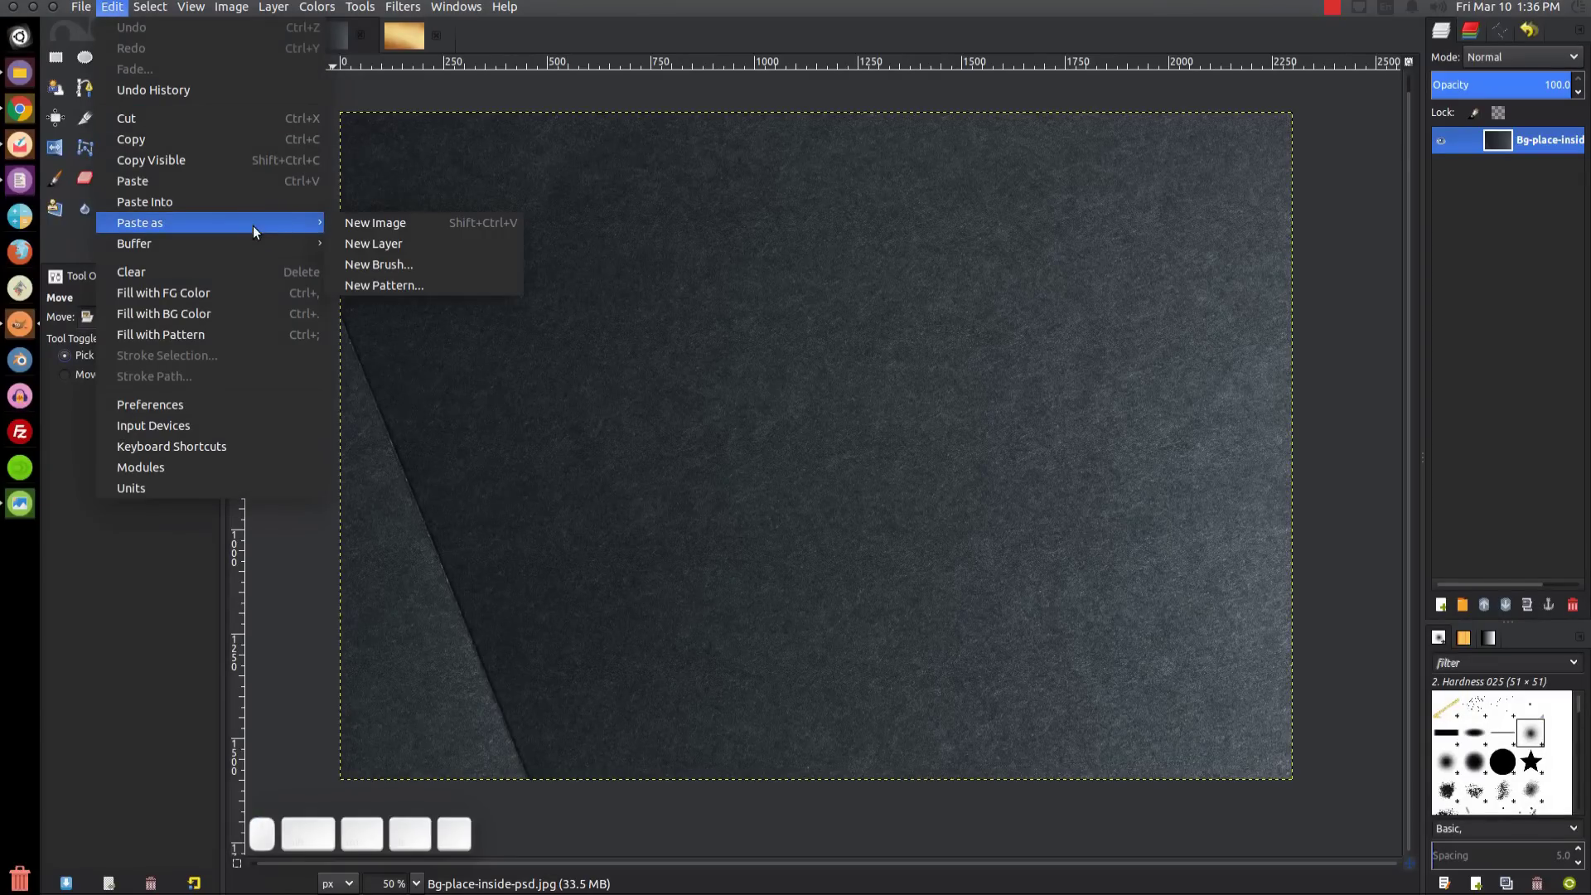
{"action": "left_click", "coordinate": [403, 243]}
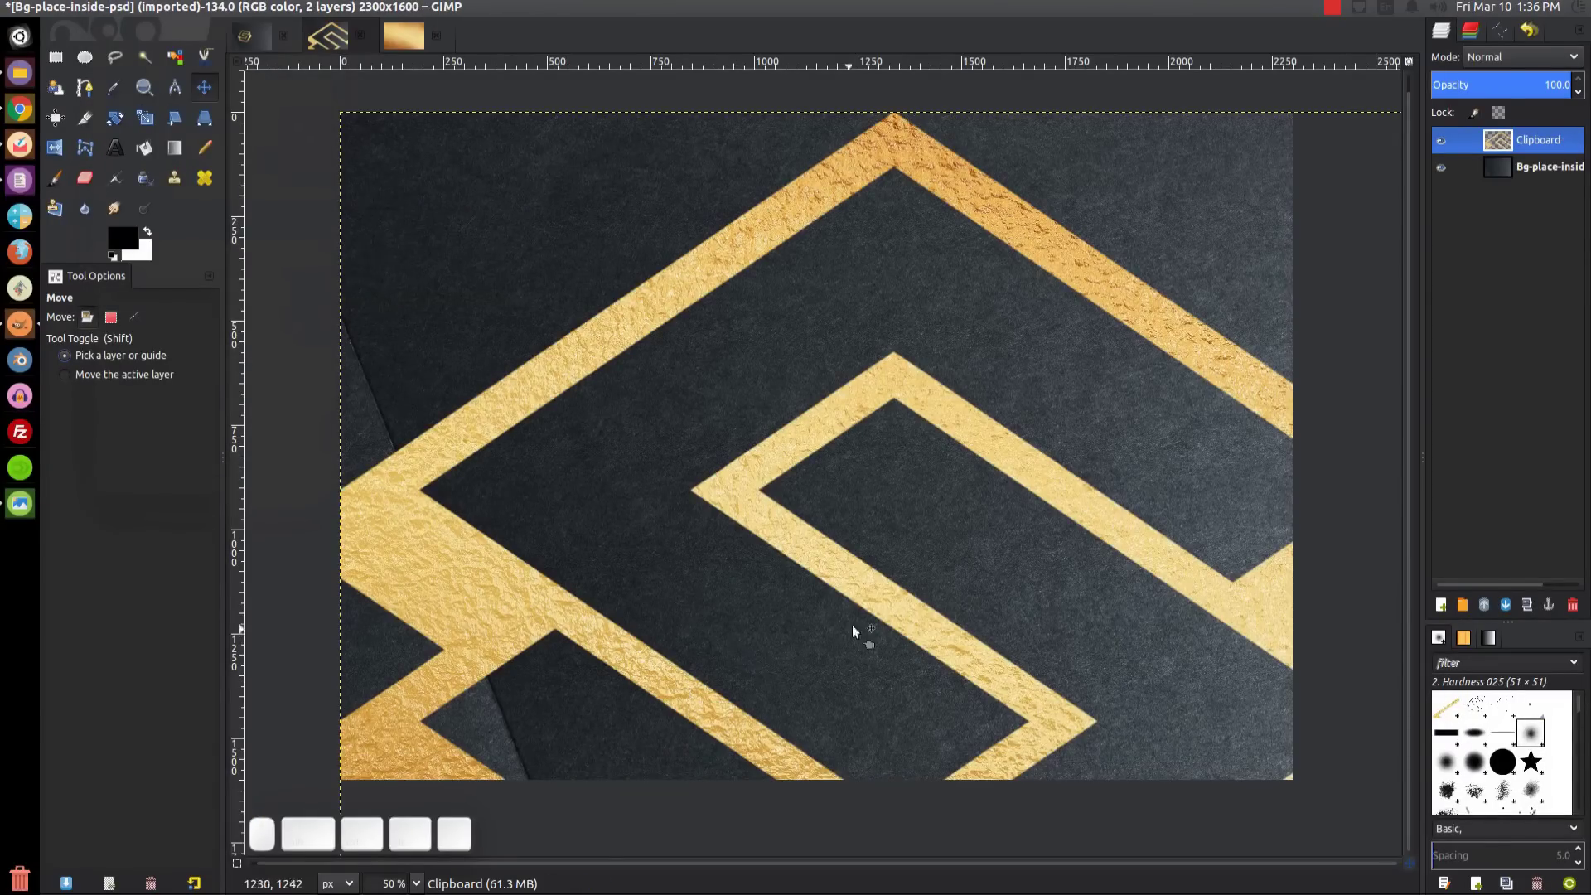
Step: Scale the Clipboard layer down to a small square in the top-left corner
{"action": "scroll", "coordinate": [852, 625], "scroll_direction": "down", "scroll_amount": 3}
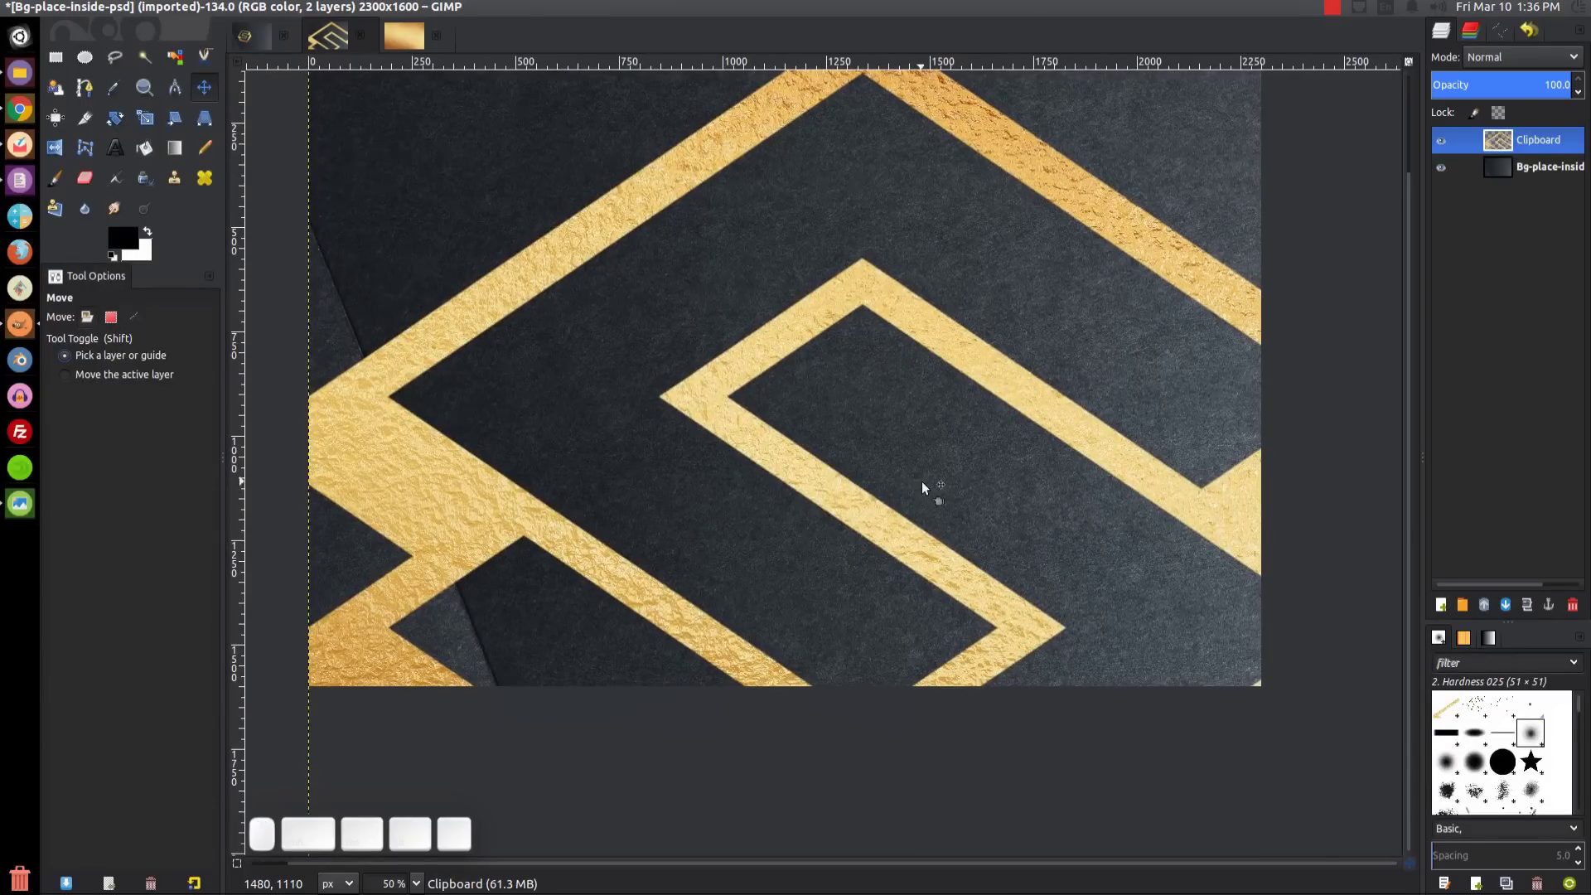
{"action": "scroll", "coordinate": [923, 484], "scroll_direction": "down", "scroll_amount": 1, "text": "ctrl"}
{"action": "scroll", "coordinate": [921, 480], "scroll_direction": "down", "scroll_amount": 1, "text": "ctrl"}
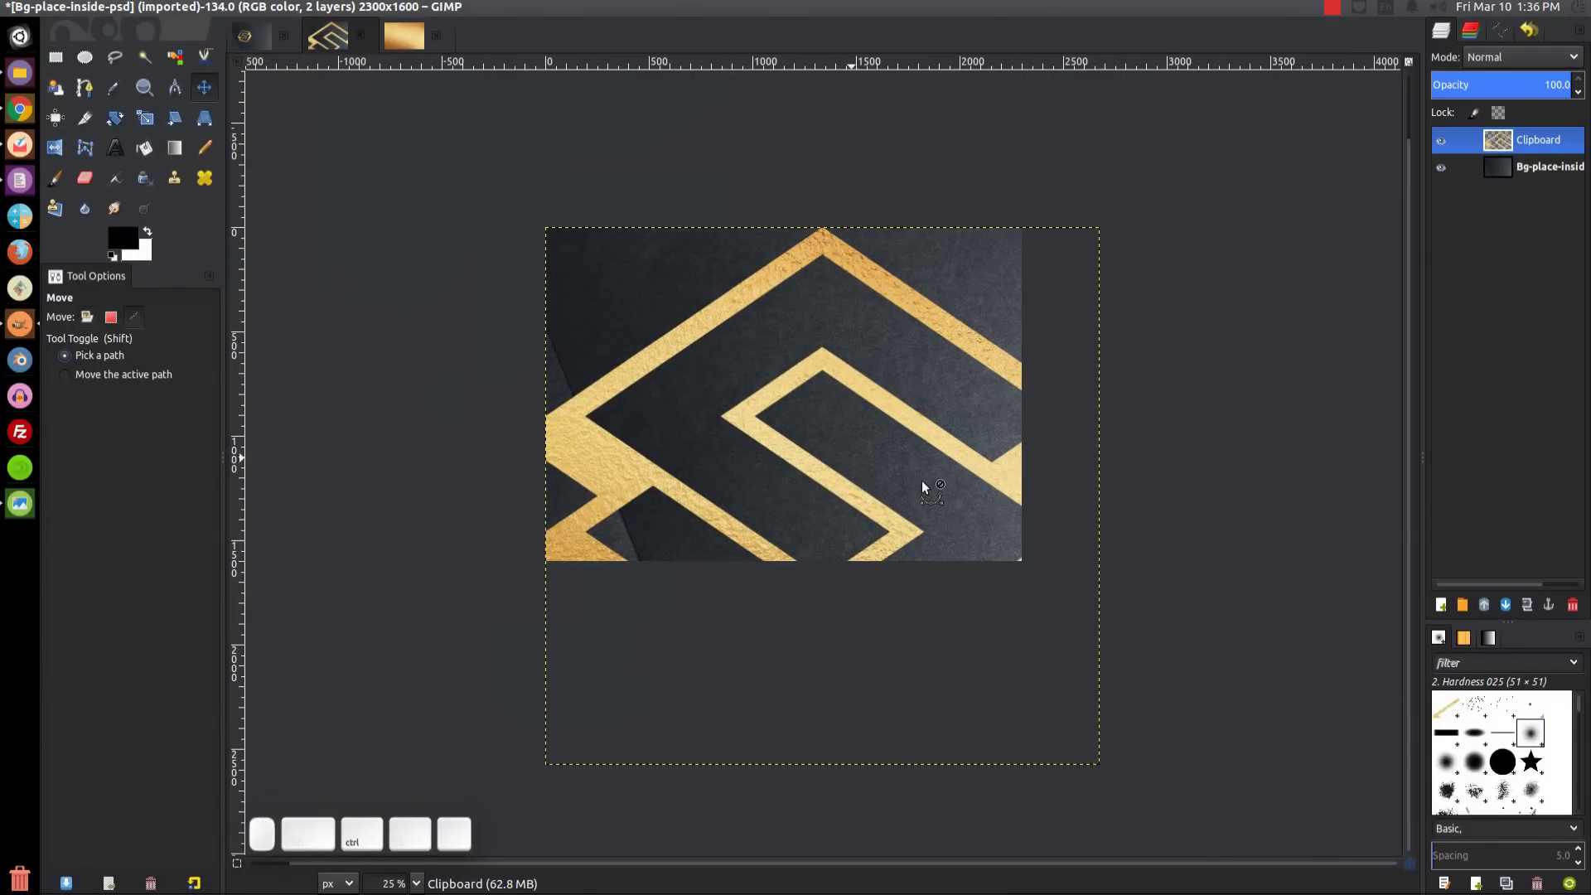
{"action": "left_click", "coordinate": [145, 118]}
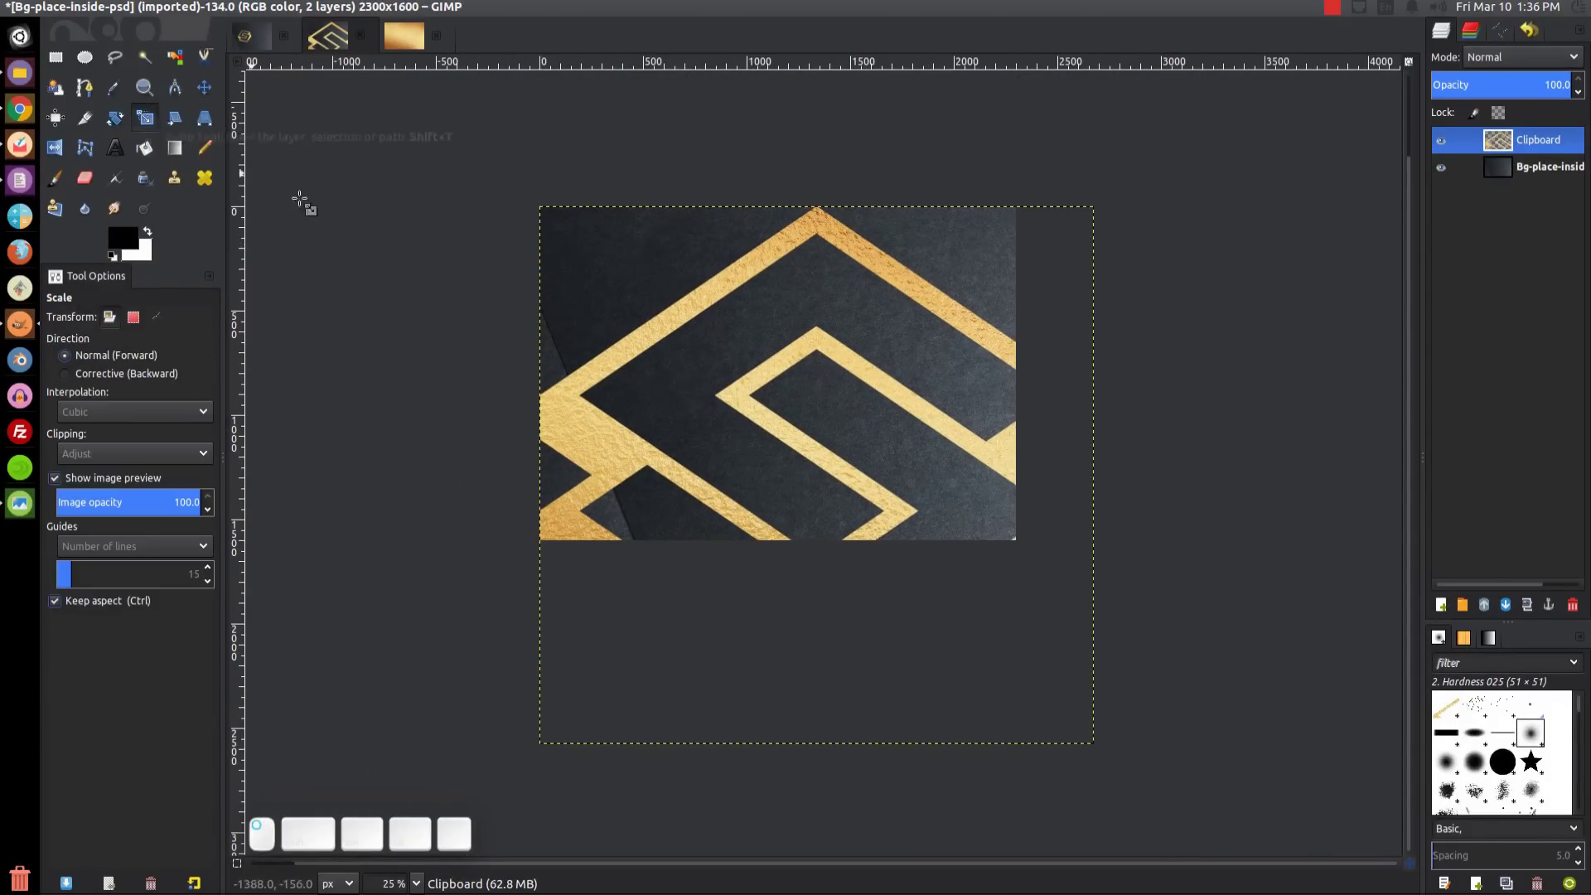
{"action": "left_click", "coordinate": [740, 273]}
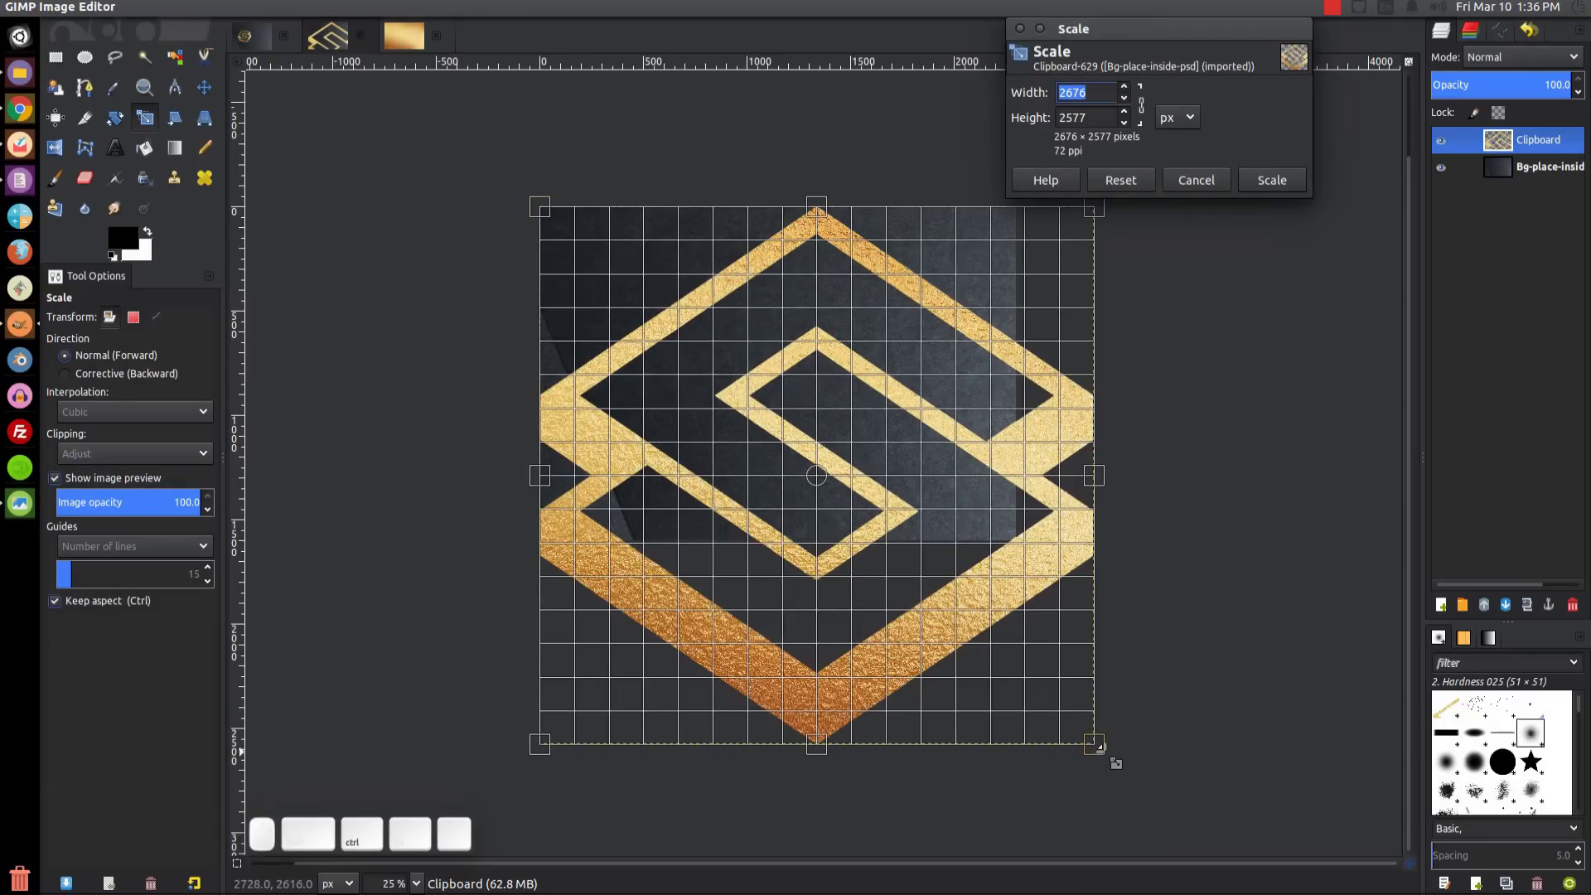
{"action": "left_click_drag", "start_coordinate": [1100, 747], "coordinate": [732, 387]}
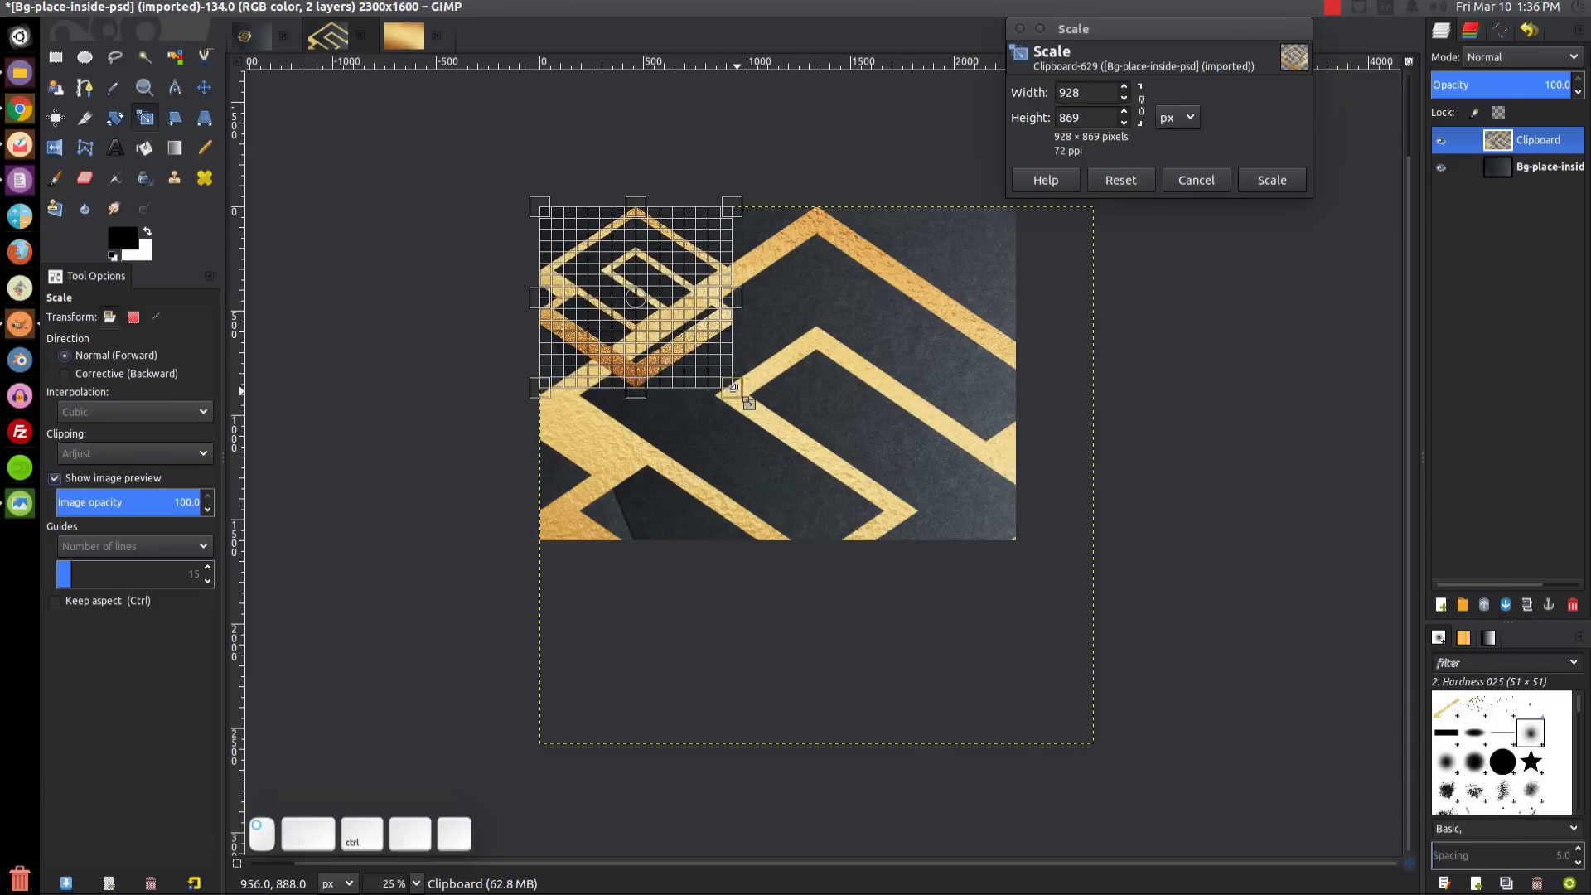
{"action": "left_click", "coordinate": [1273, 180]}
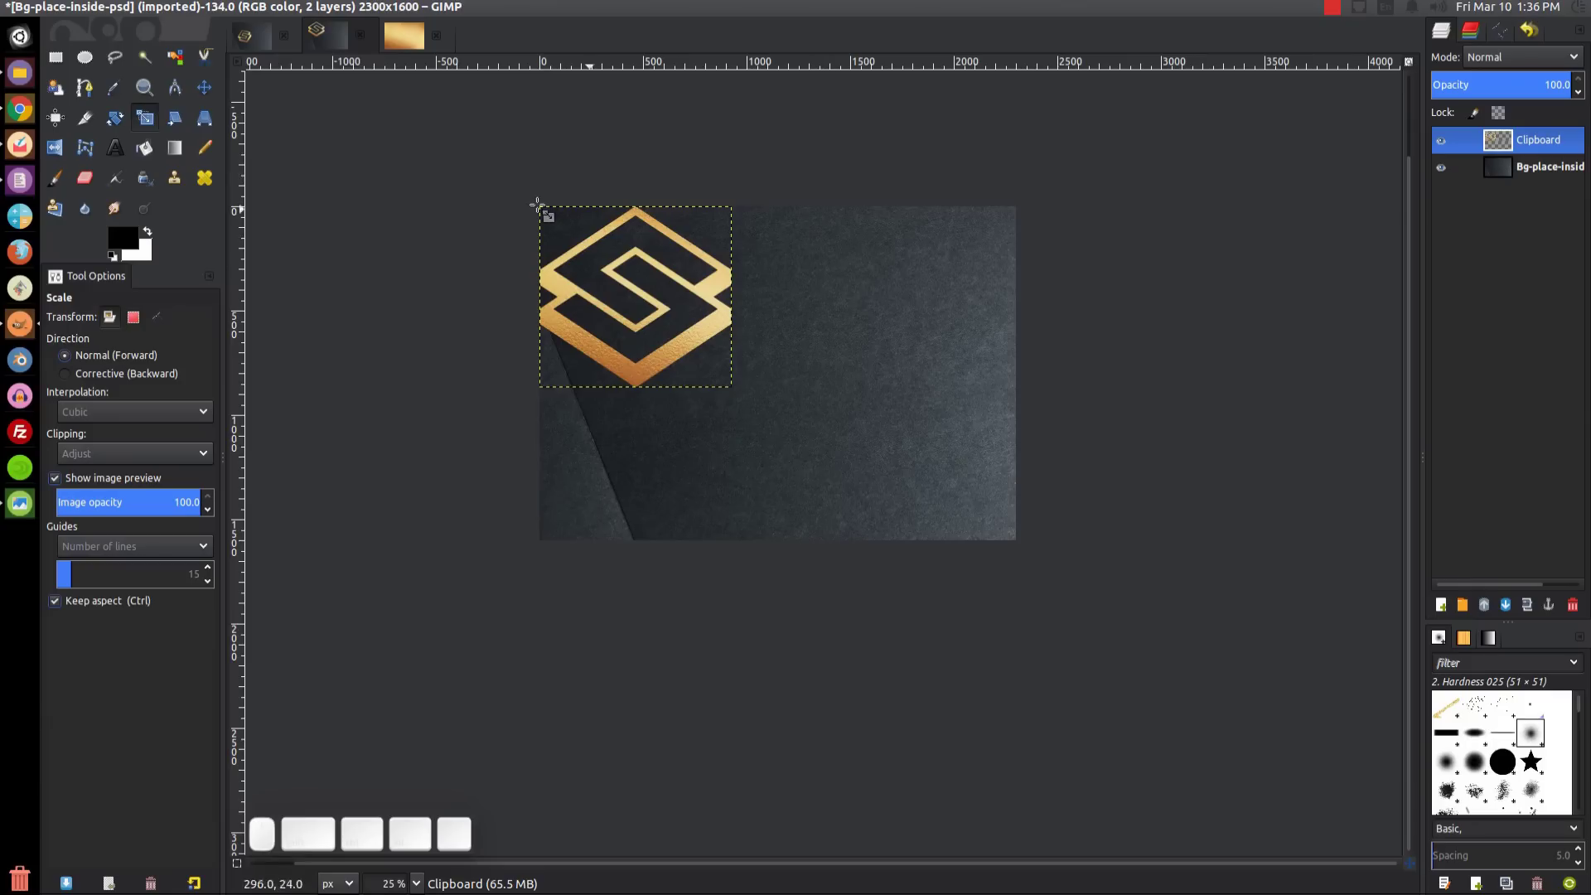
Step: Move the Clipboard layer onto the cardstock, set opacity to about 4, and nudge it left-down
{"action": "left_click", "coordinate": [198, 94]}
{"action": "left_click_drag", "start_coordinate": [648, 362], "coordinate": [748, 410]}
{"action": "scroll", "coordinate": [696, 489], "scroll_direction": "up", "scroll_amount": 2}
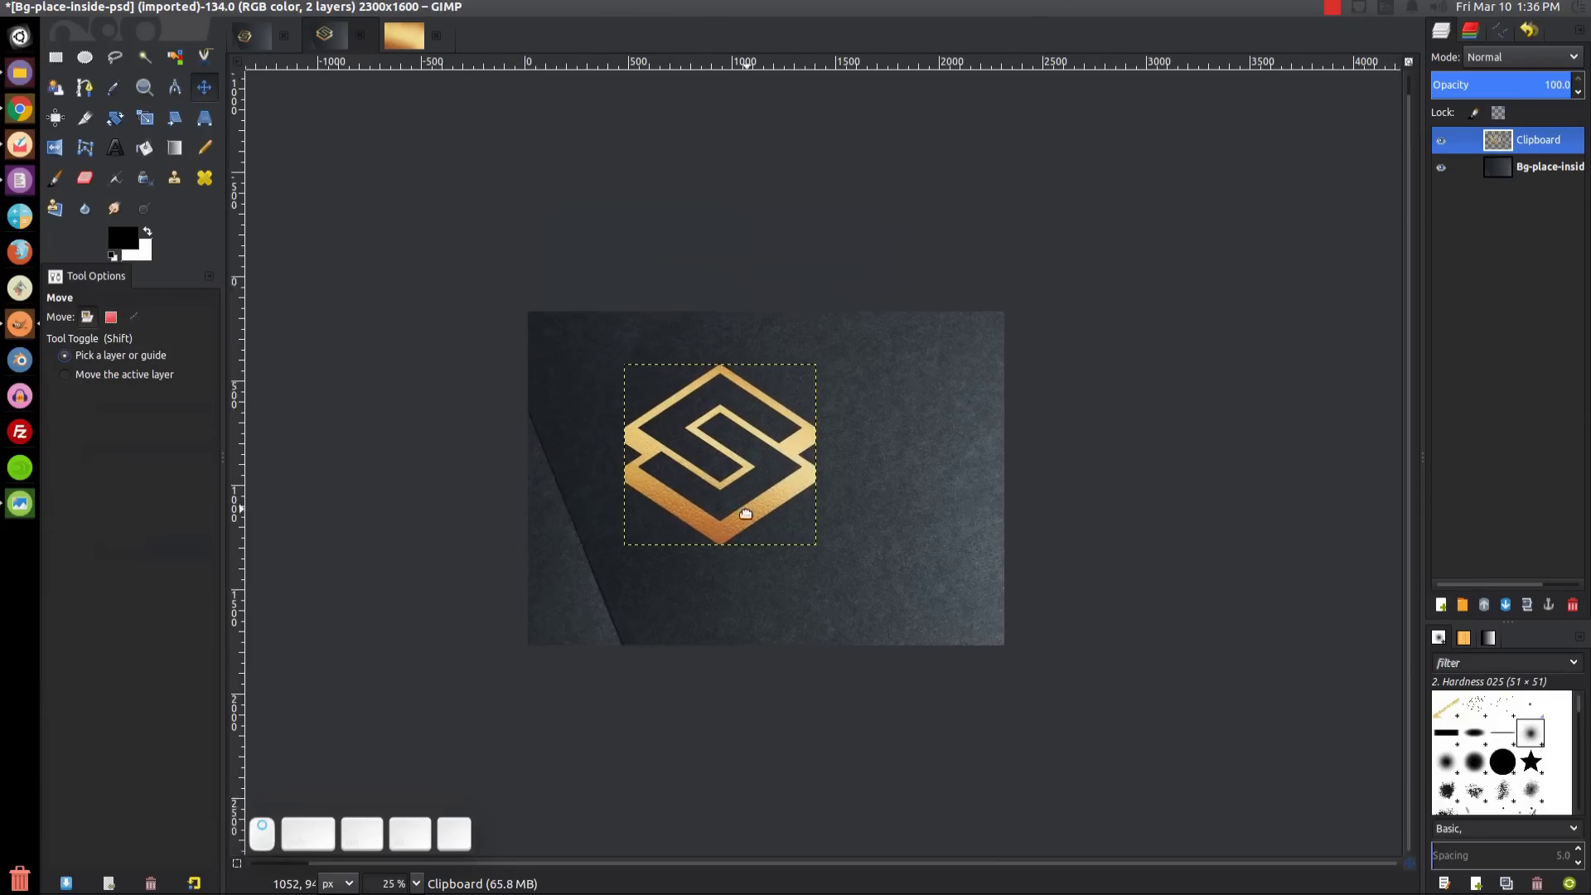
{"action": "key", "text": "ctrl"}
{"action": "scroll", "coordinate": [669, 548], "scroll_direction": "up", "scroll_amount": 2}
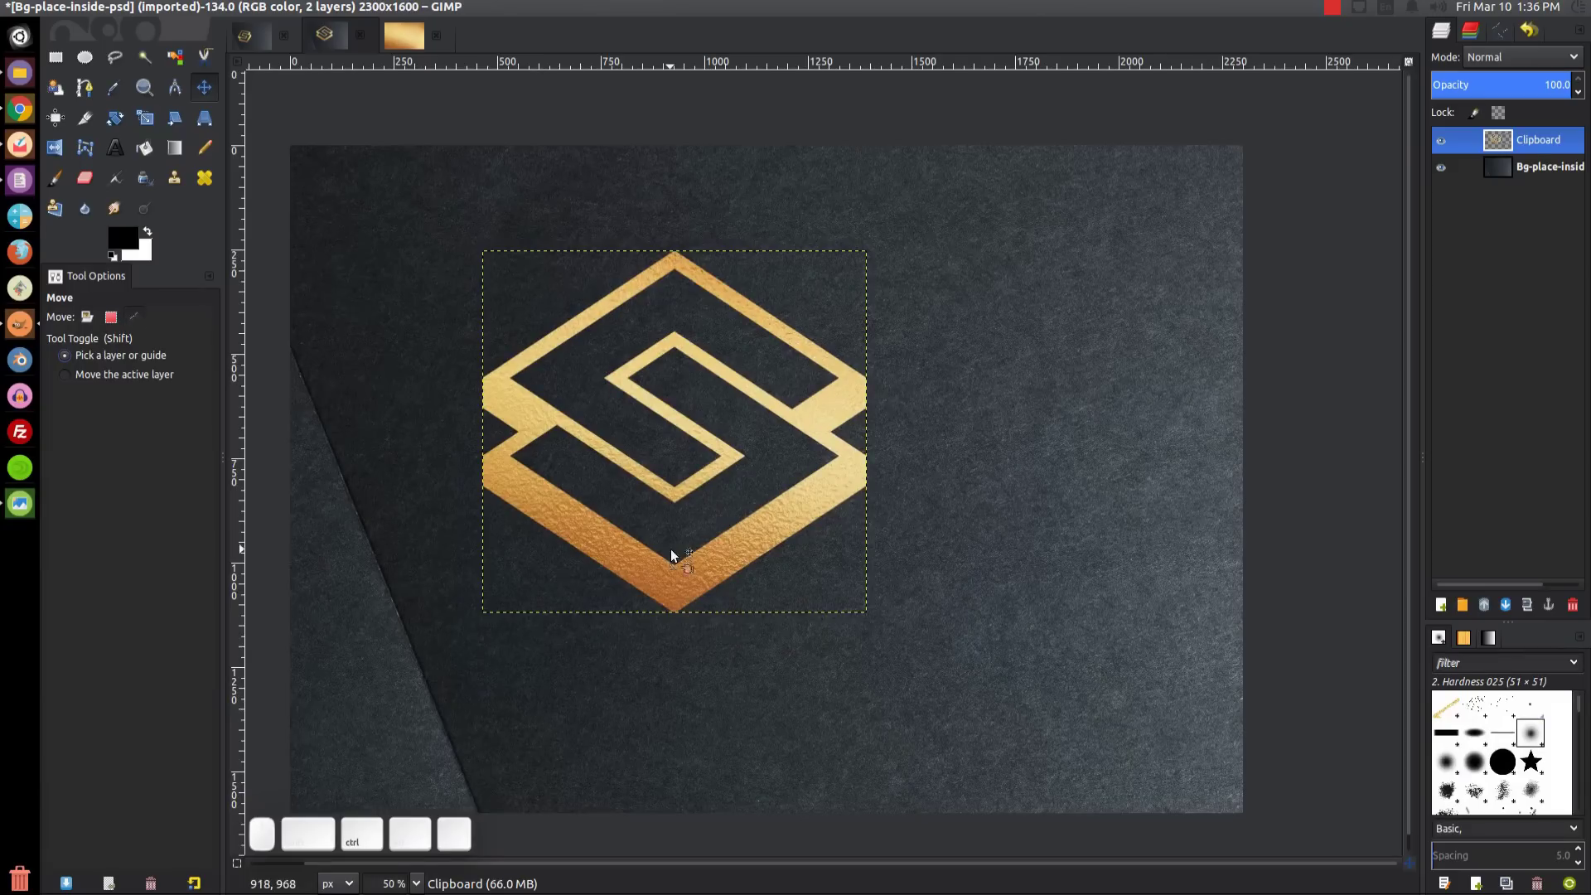
{"action": "left_click_drag", "start_coordinate": [766, 520], "coordinate": [812, 489]}
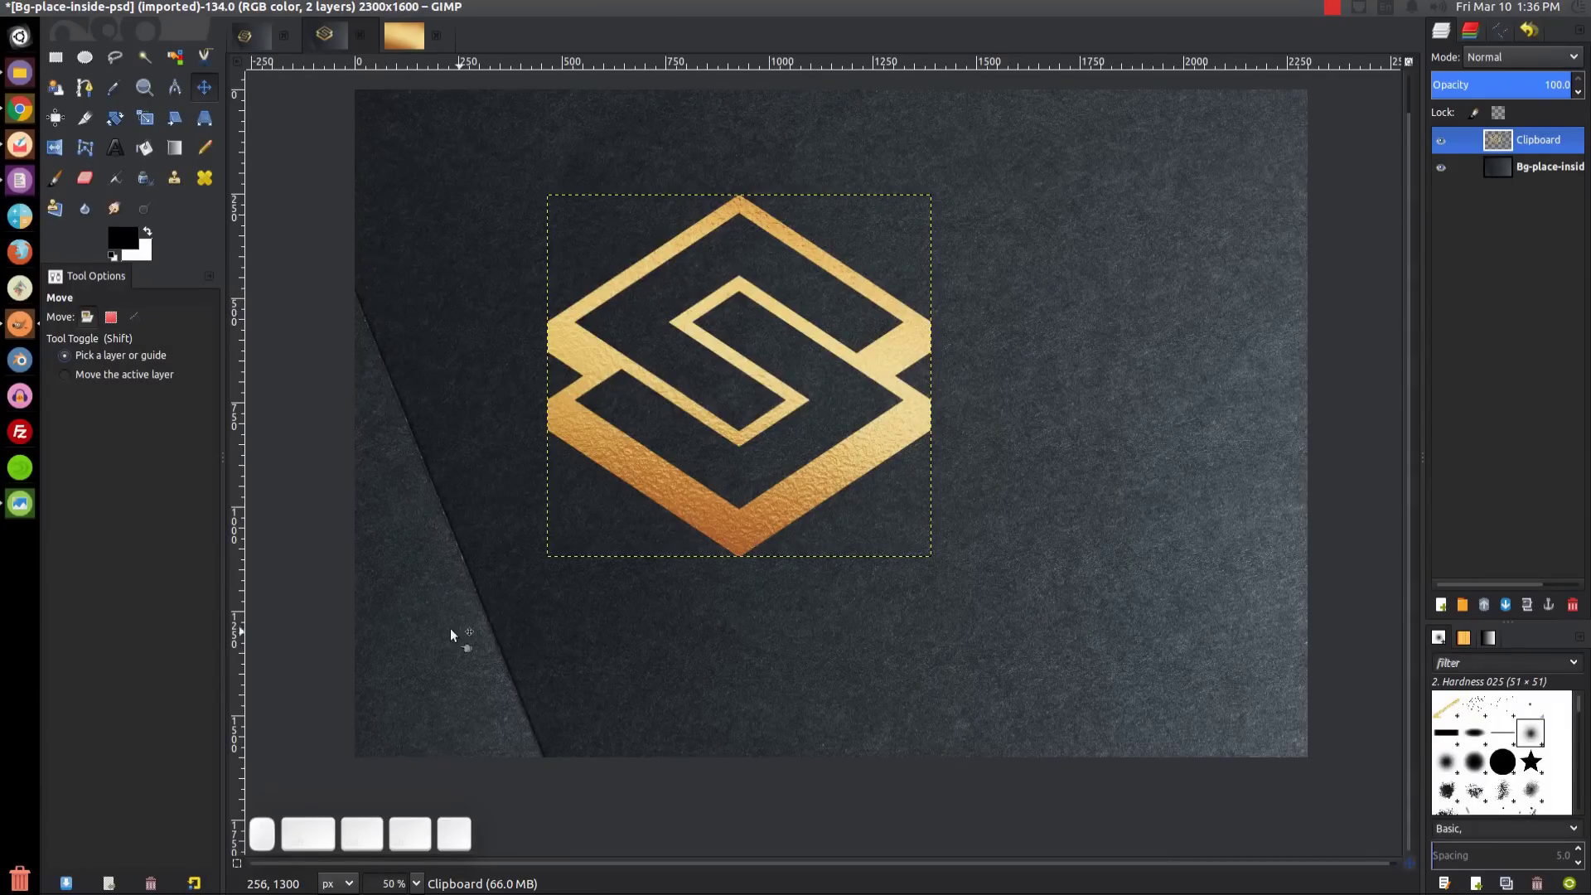
{"action": "left_click_drag", "start_coordinate": [1529, 84], "coordinate": [1437, 87]}
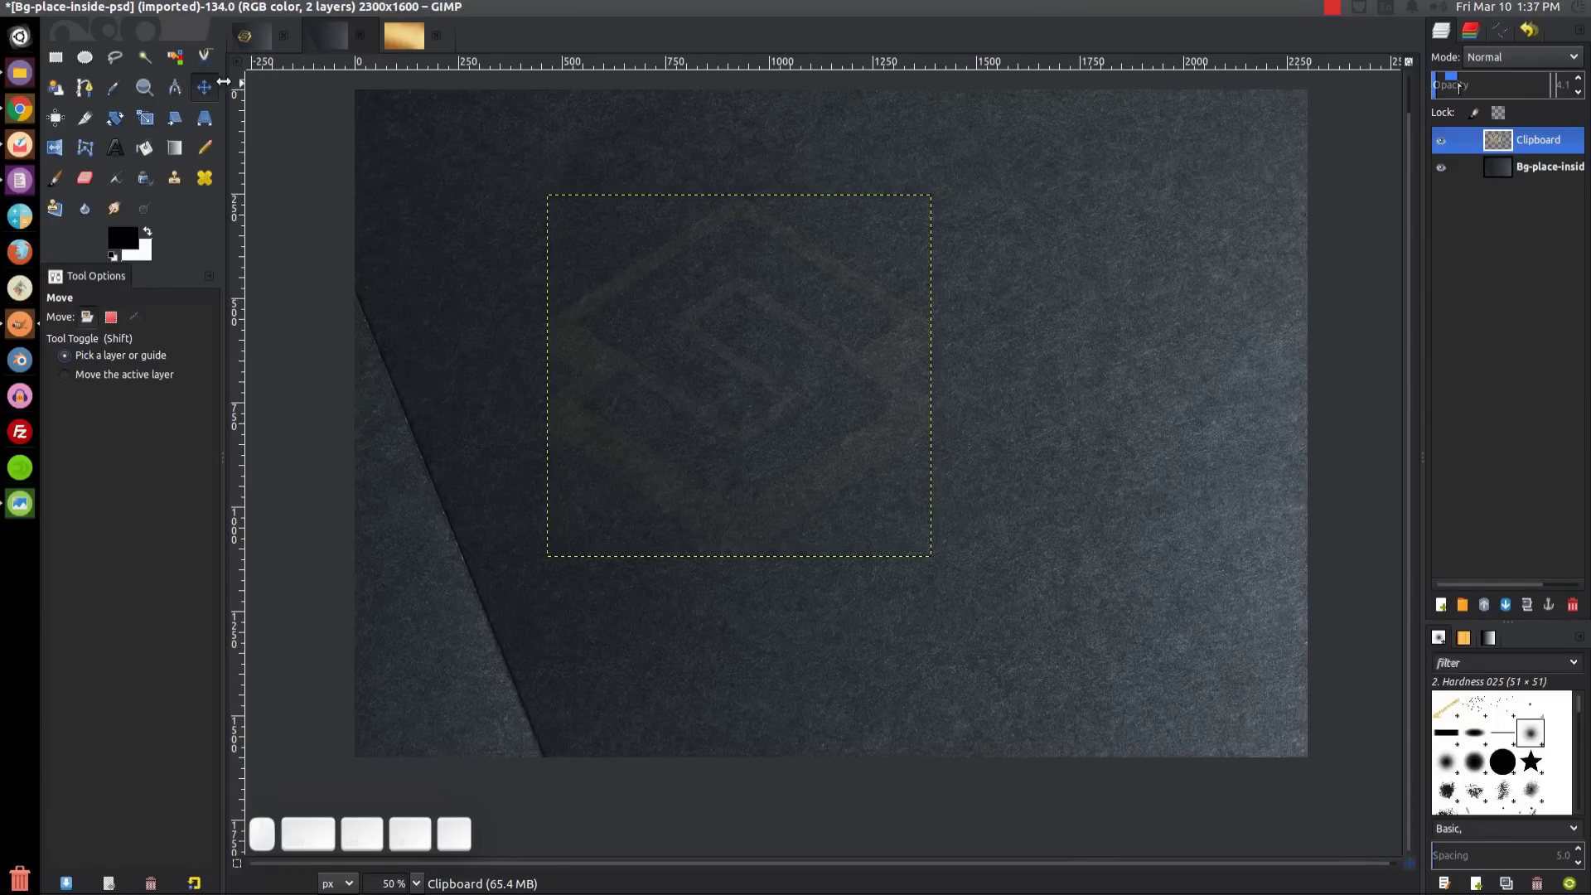
{"action": "left_click_drag", "start_coordinate": [917, 357], "coordinate": [822, 439]}
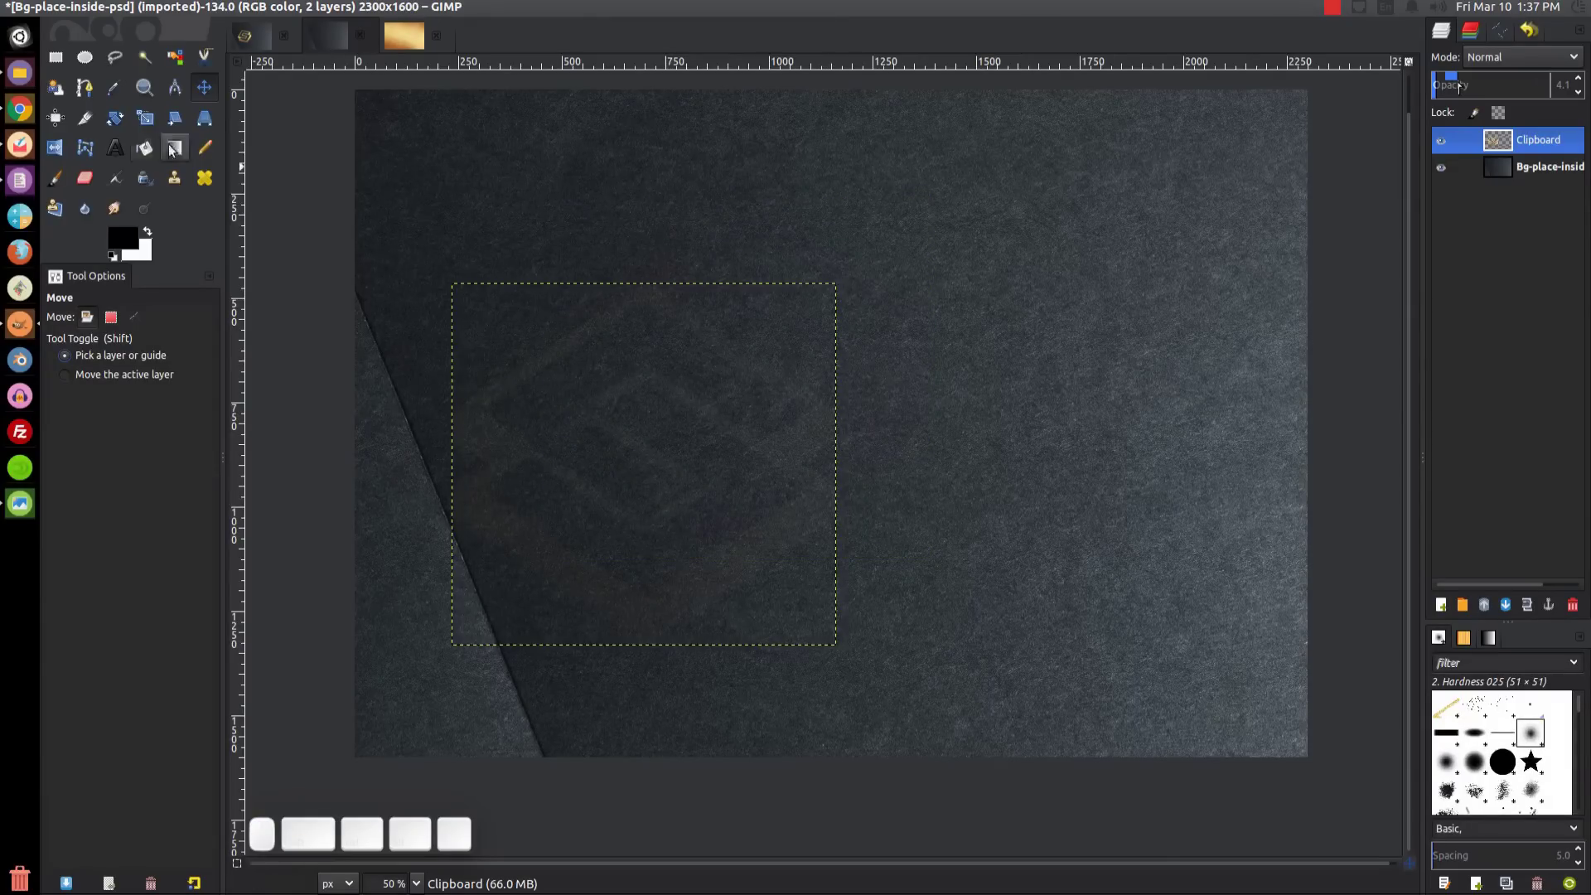
Step: Rotate the faint Clipboard gold S layer by -22.50° to match the cardstock edge
{"action": "left_click", "coordinate": [115, 118]}
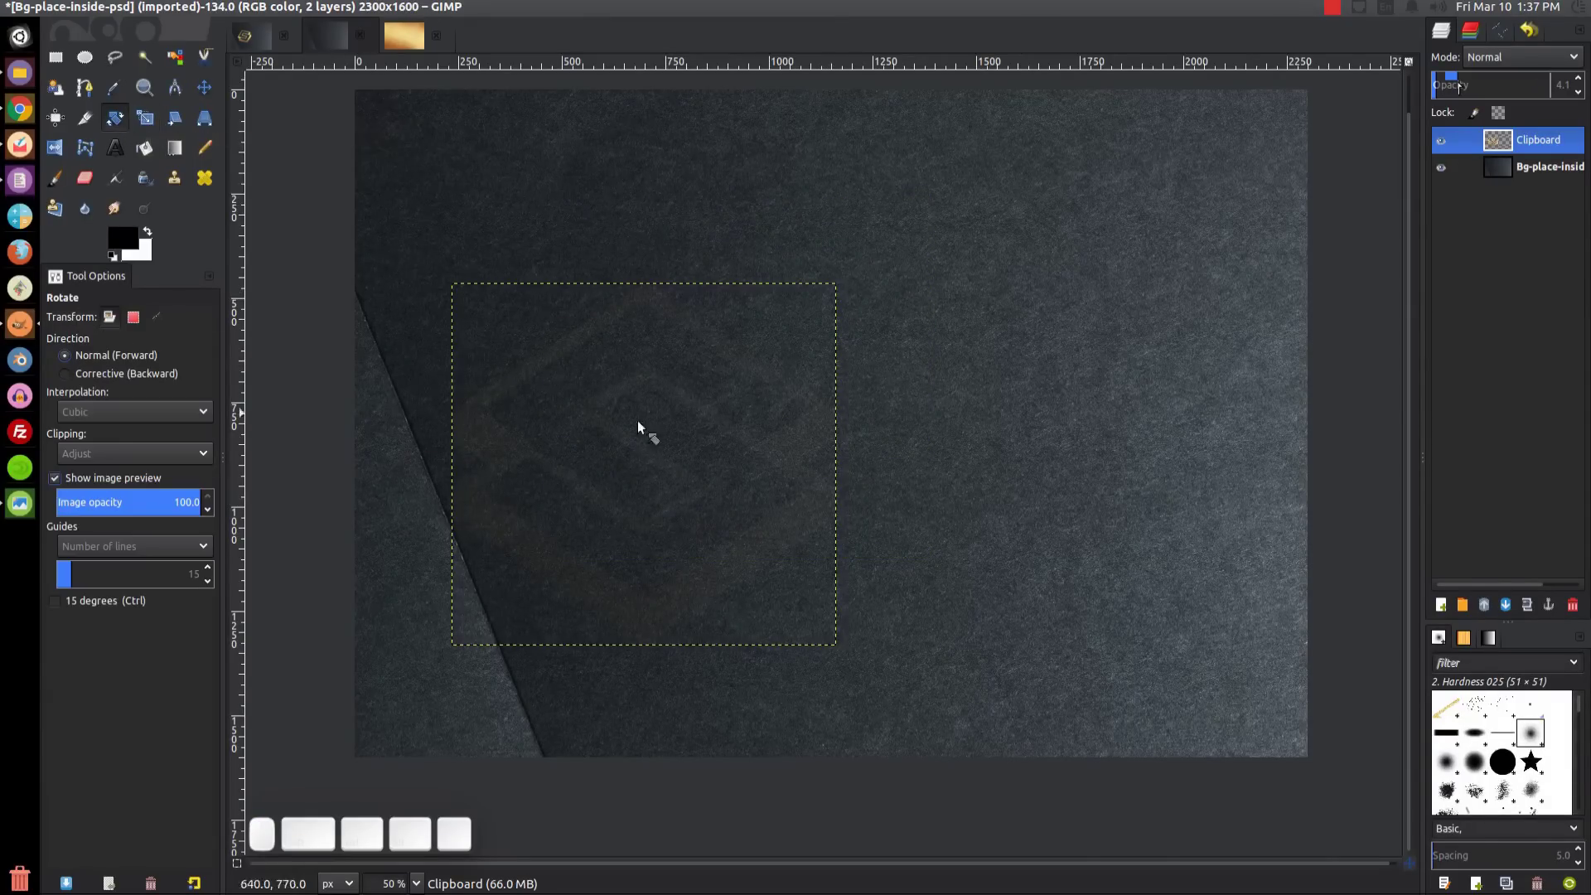
{"action": "left_click_drag", "start_coordinate": [644, 624], "coordinate": [719, 650]}
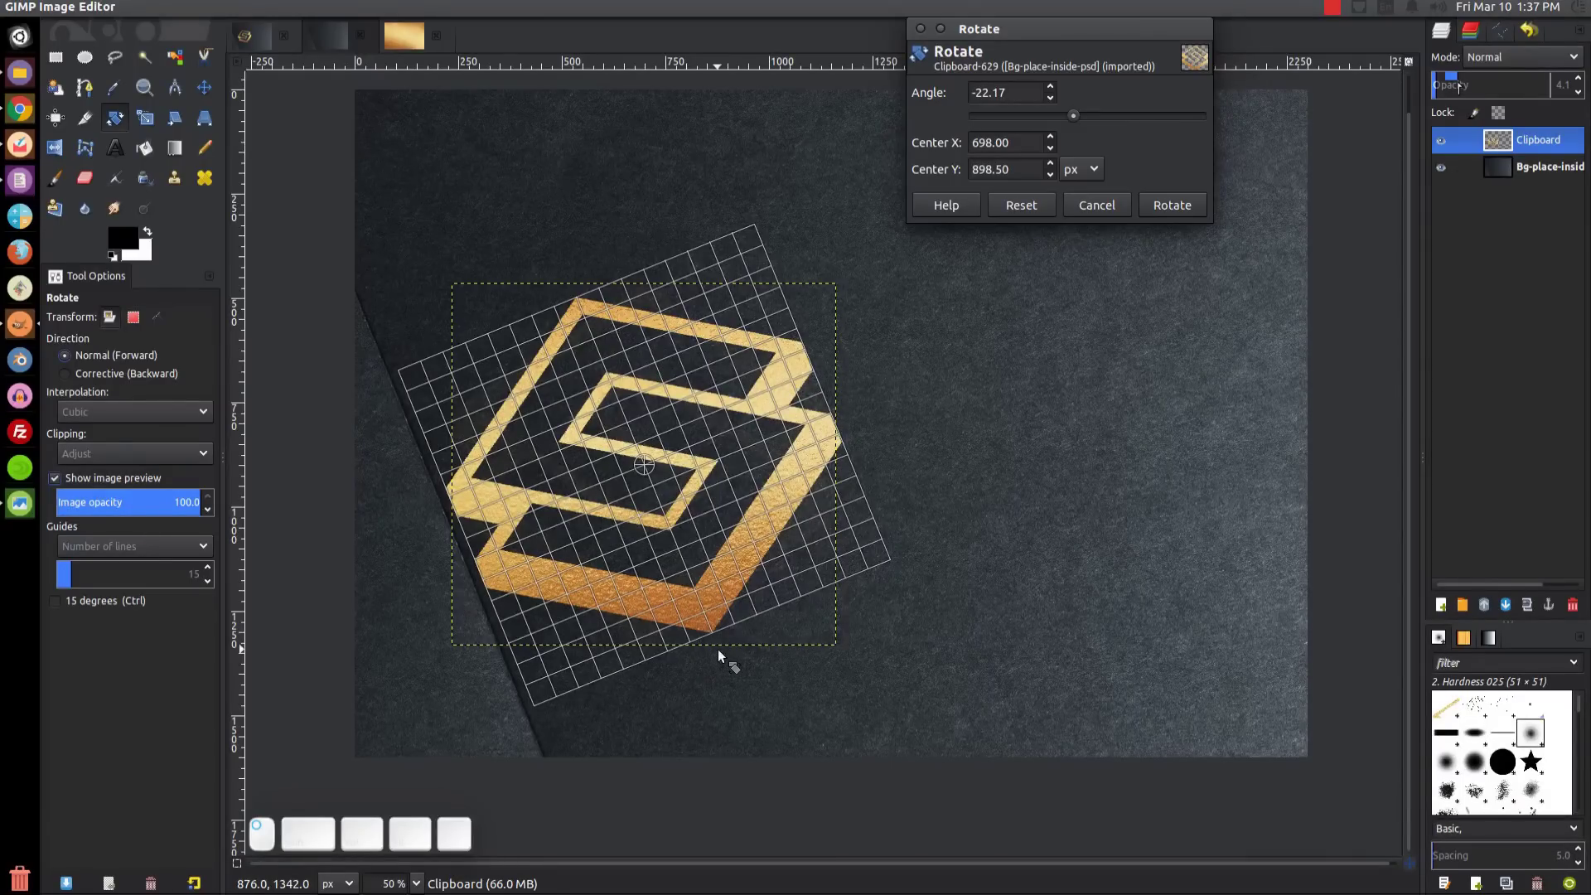
{"action": "left_click_drag", "start_coordinate": [717, 650], "coordinate": [723, 658]}
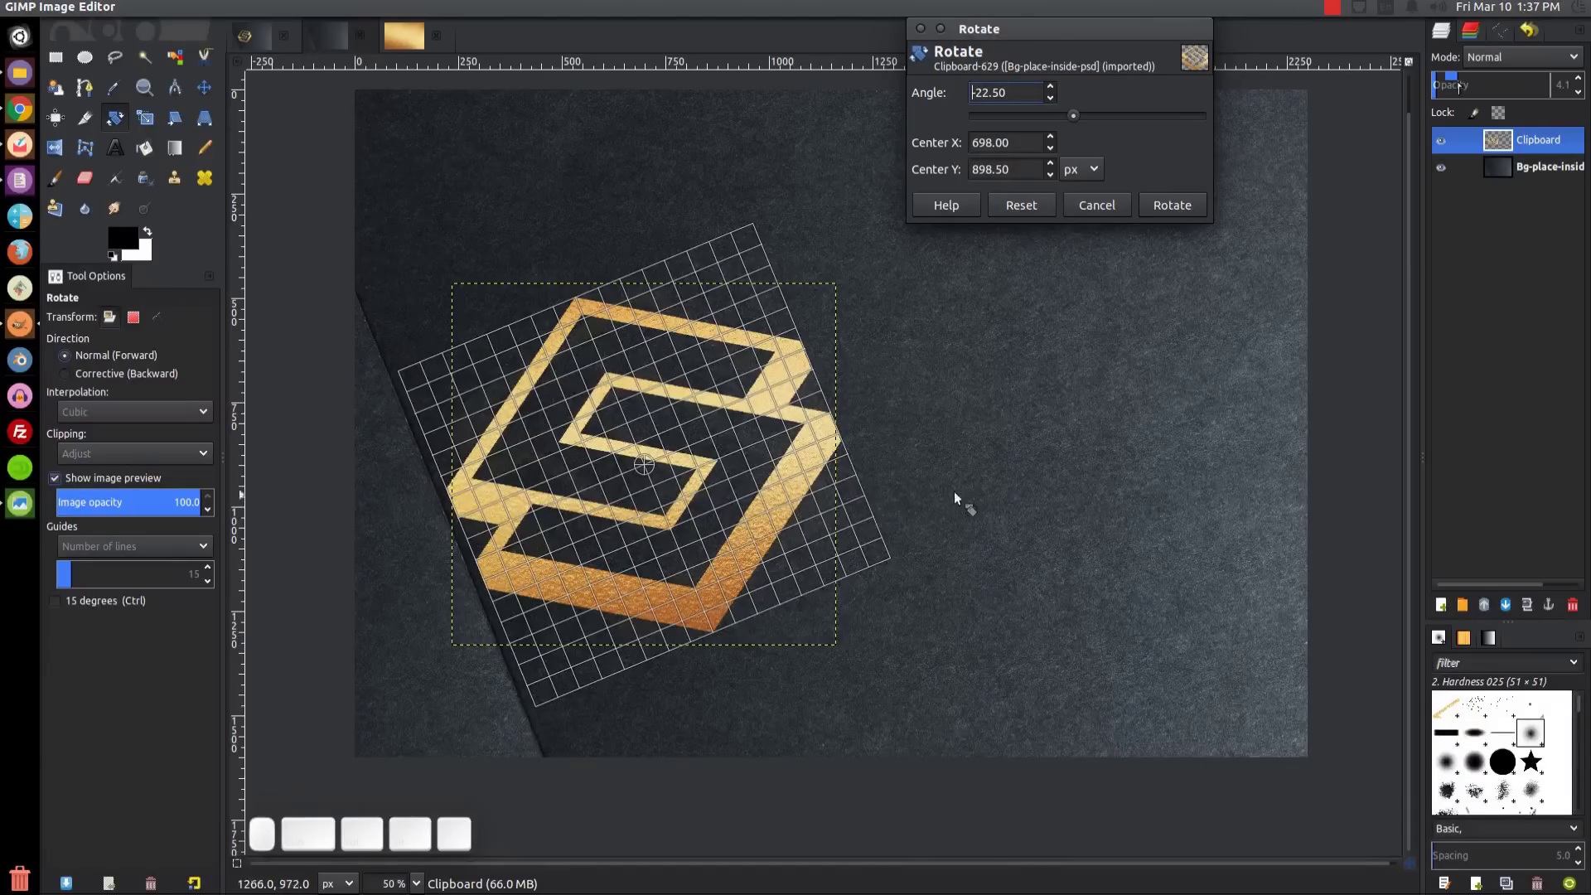
{"action": "left_click", "coordinate": [1145, 207]}
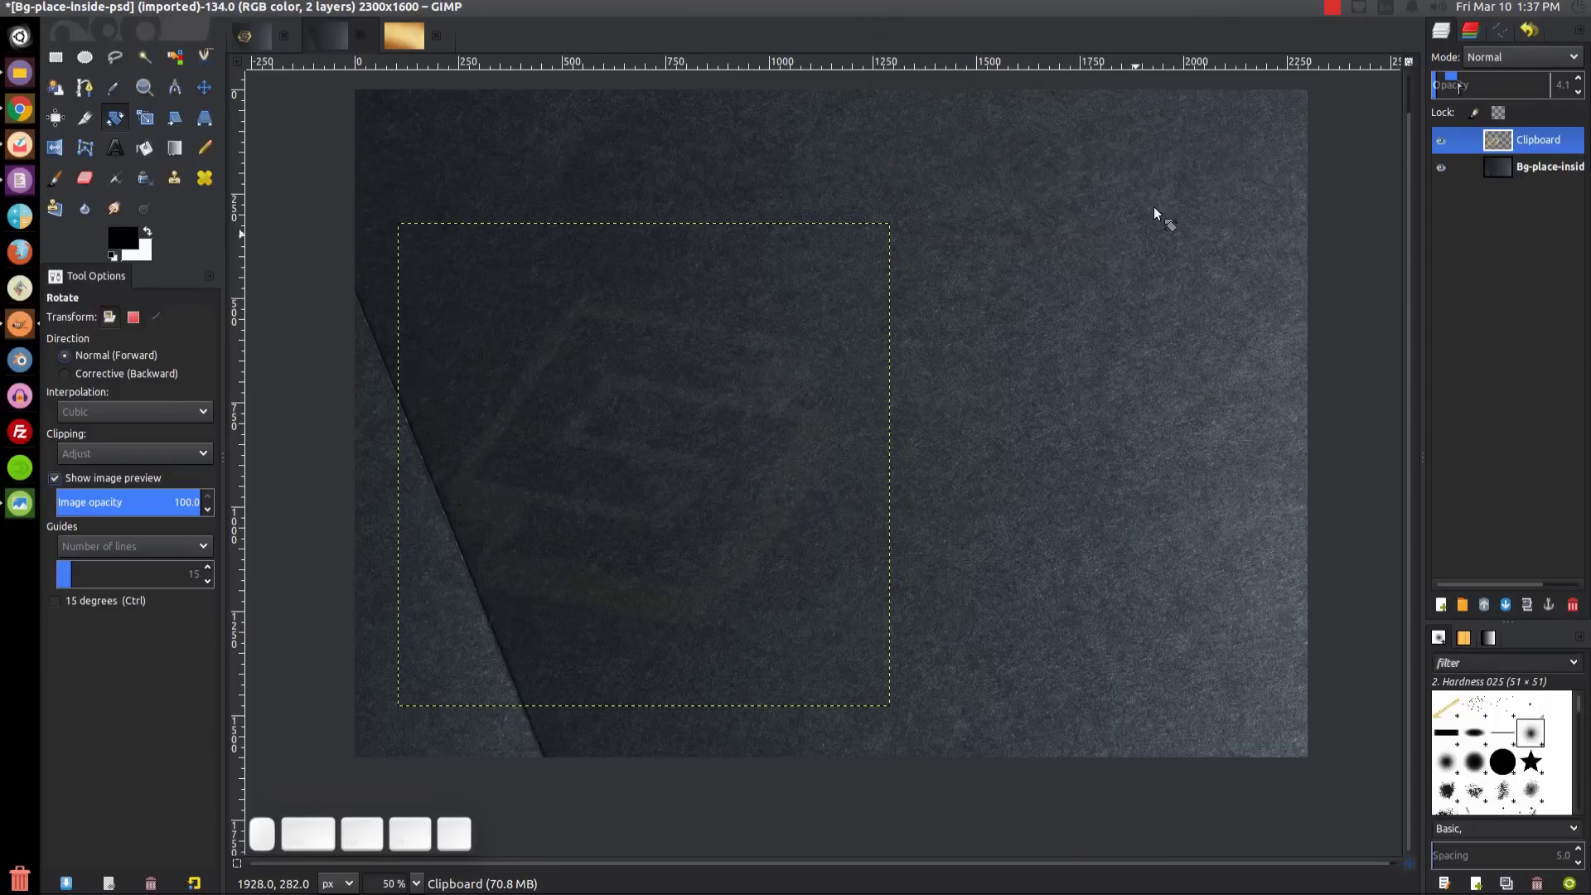
Step: Set the Clipboard layer to 100 opacity, move it up-right, and switch its mode to Dodge
{"action": "left_click_drag", "start_coordinate": [1496, 86], "coordinate": [1579, 86]}
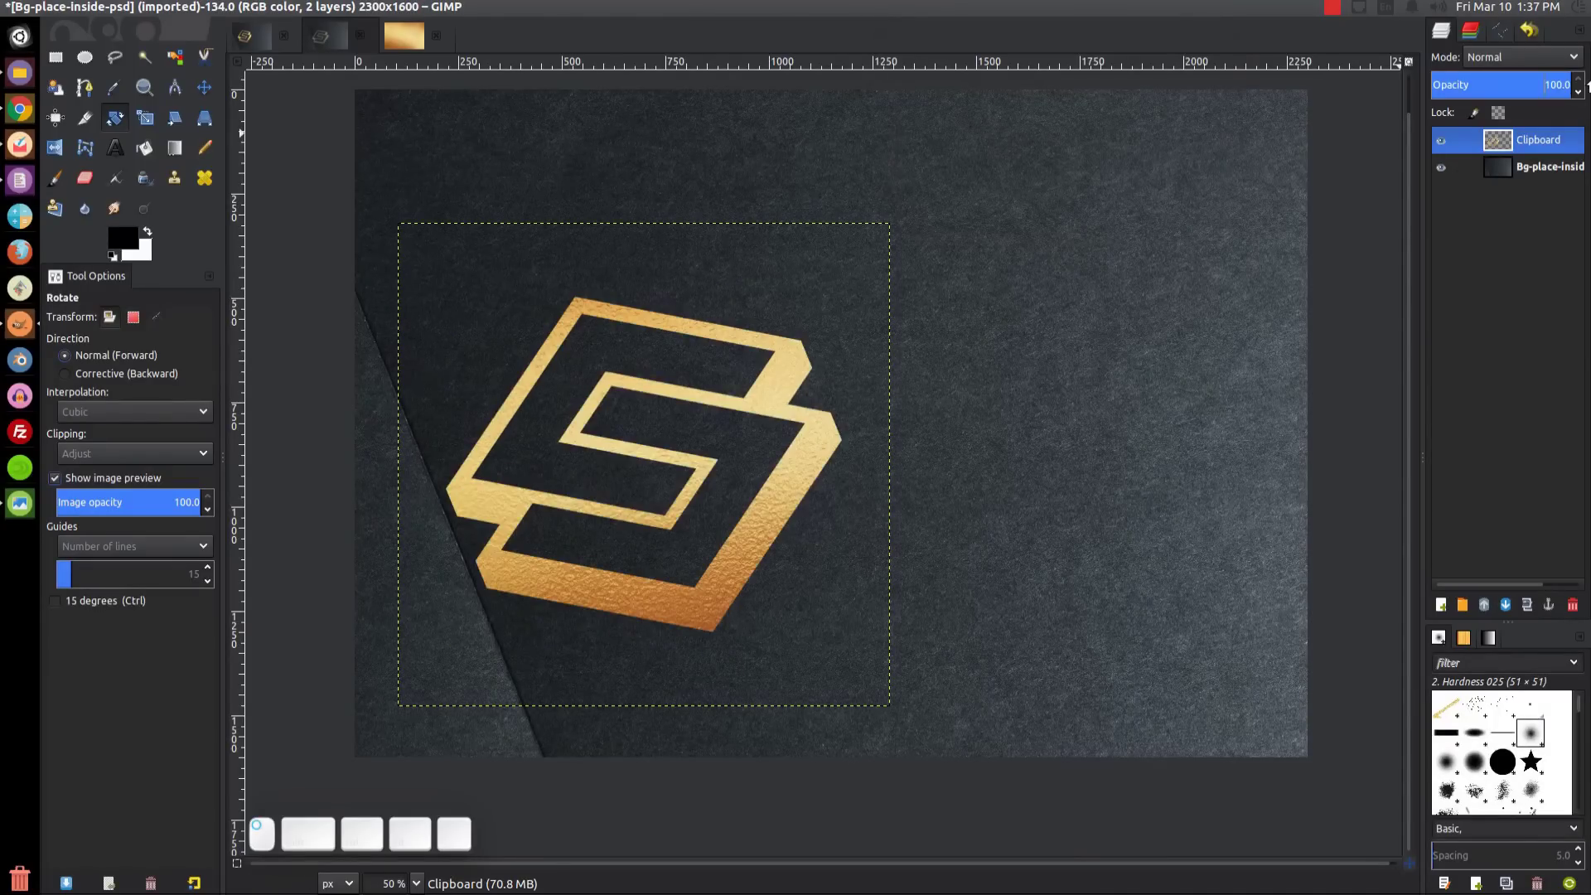
{"action": "left_click", "coordinate": [204, 87]}
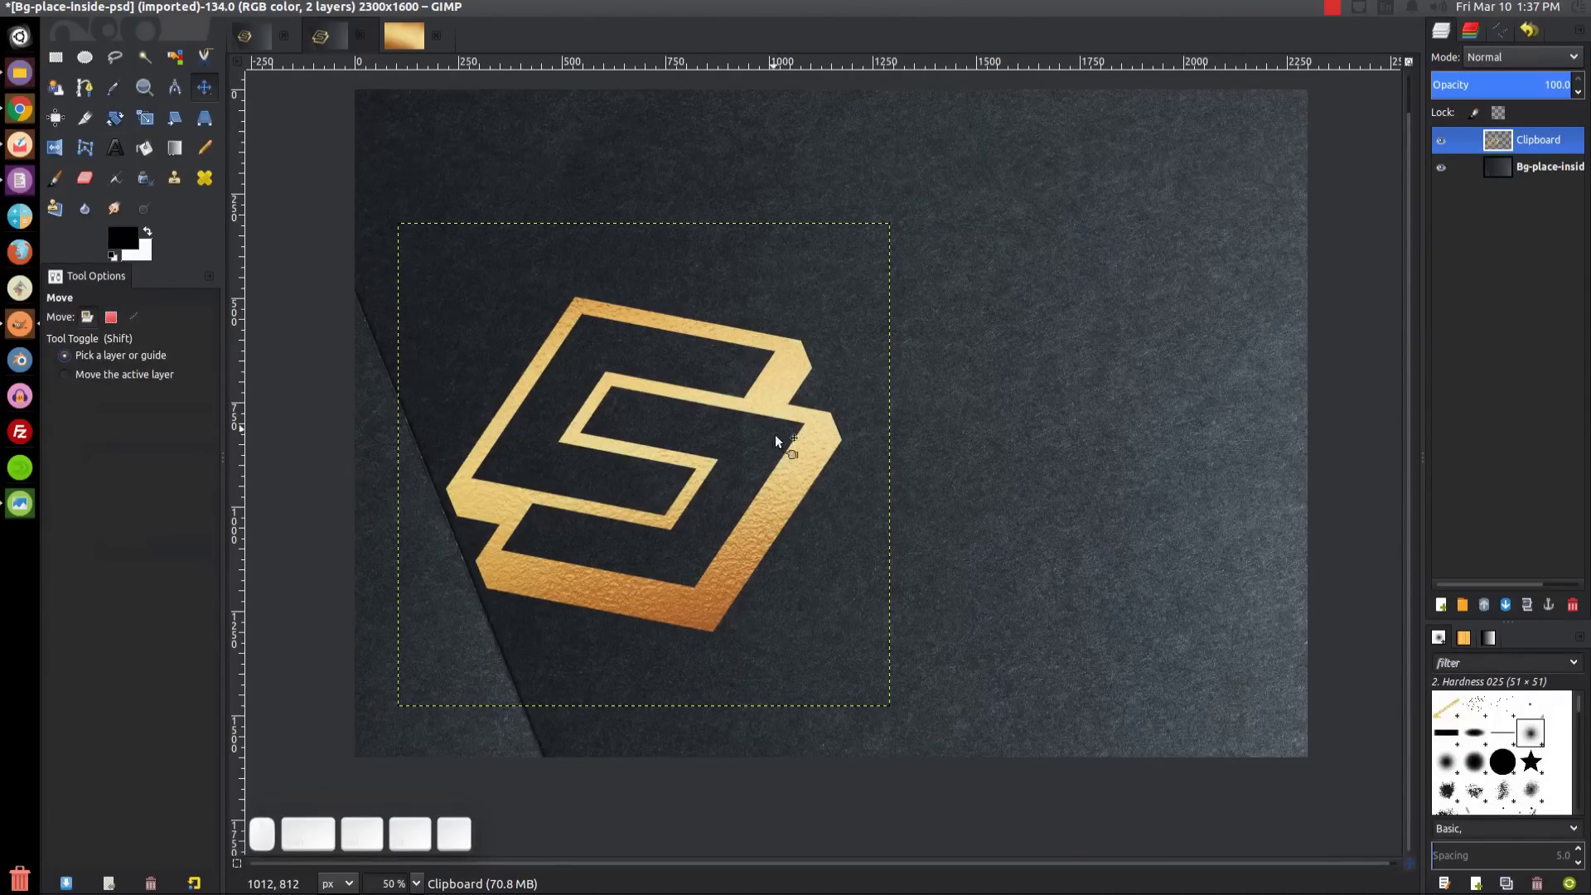
{"action": "left_click_drag", "start_coordinate": [792, 491], "coordinate": [853, 446]}
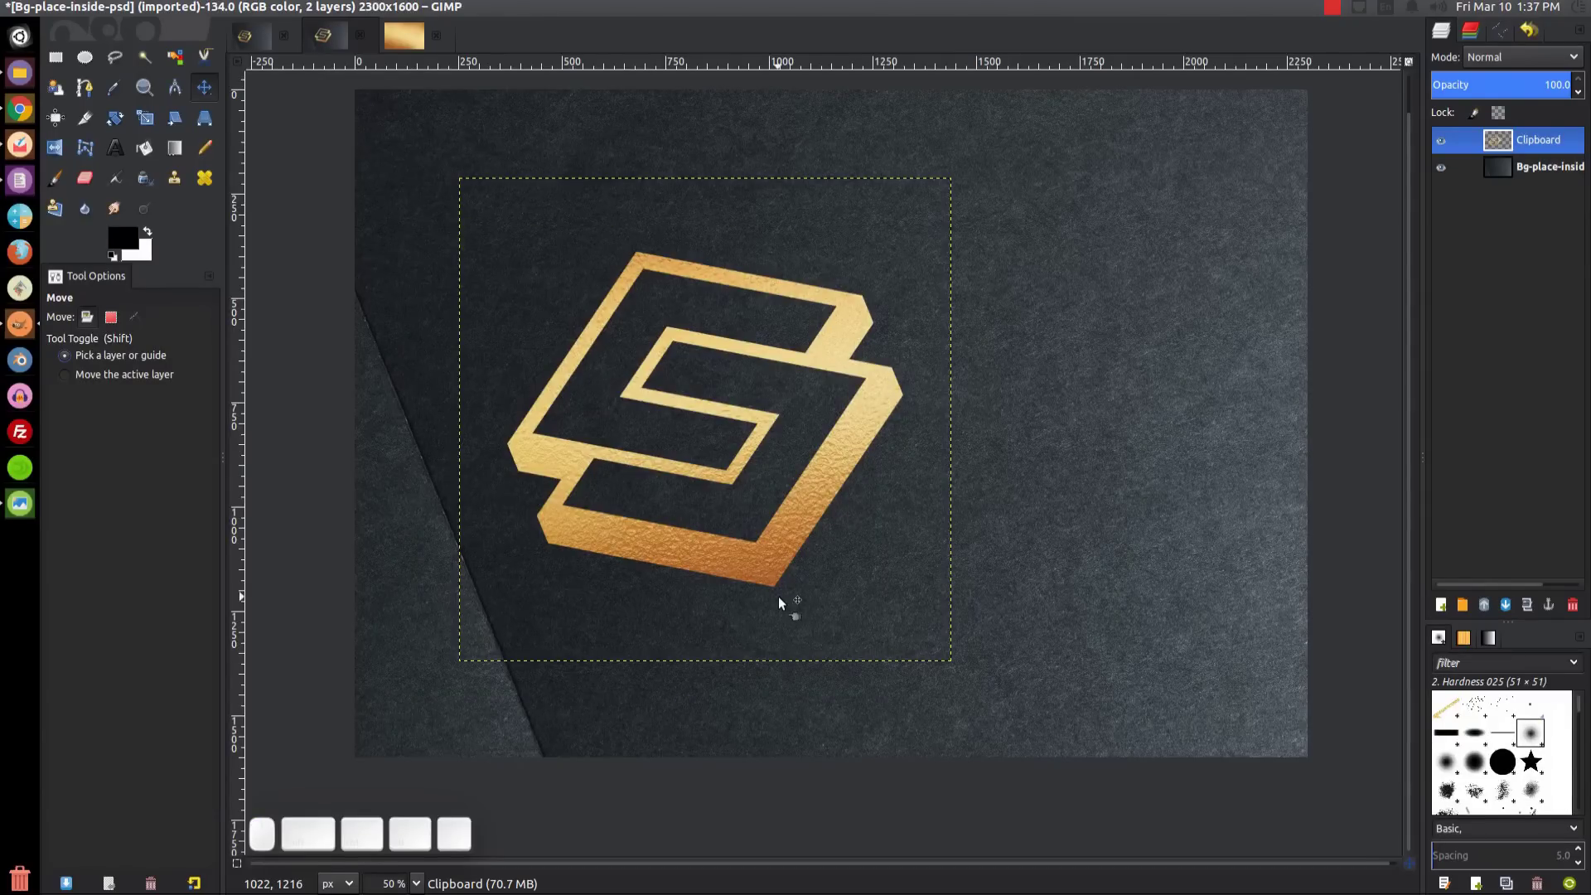
{"action": "left_click", "coordinate": [1511, 57]}
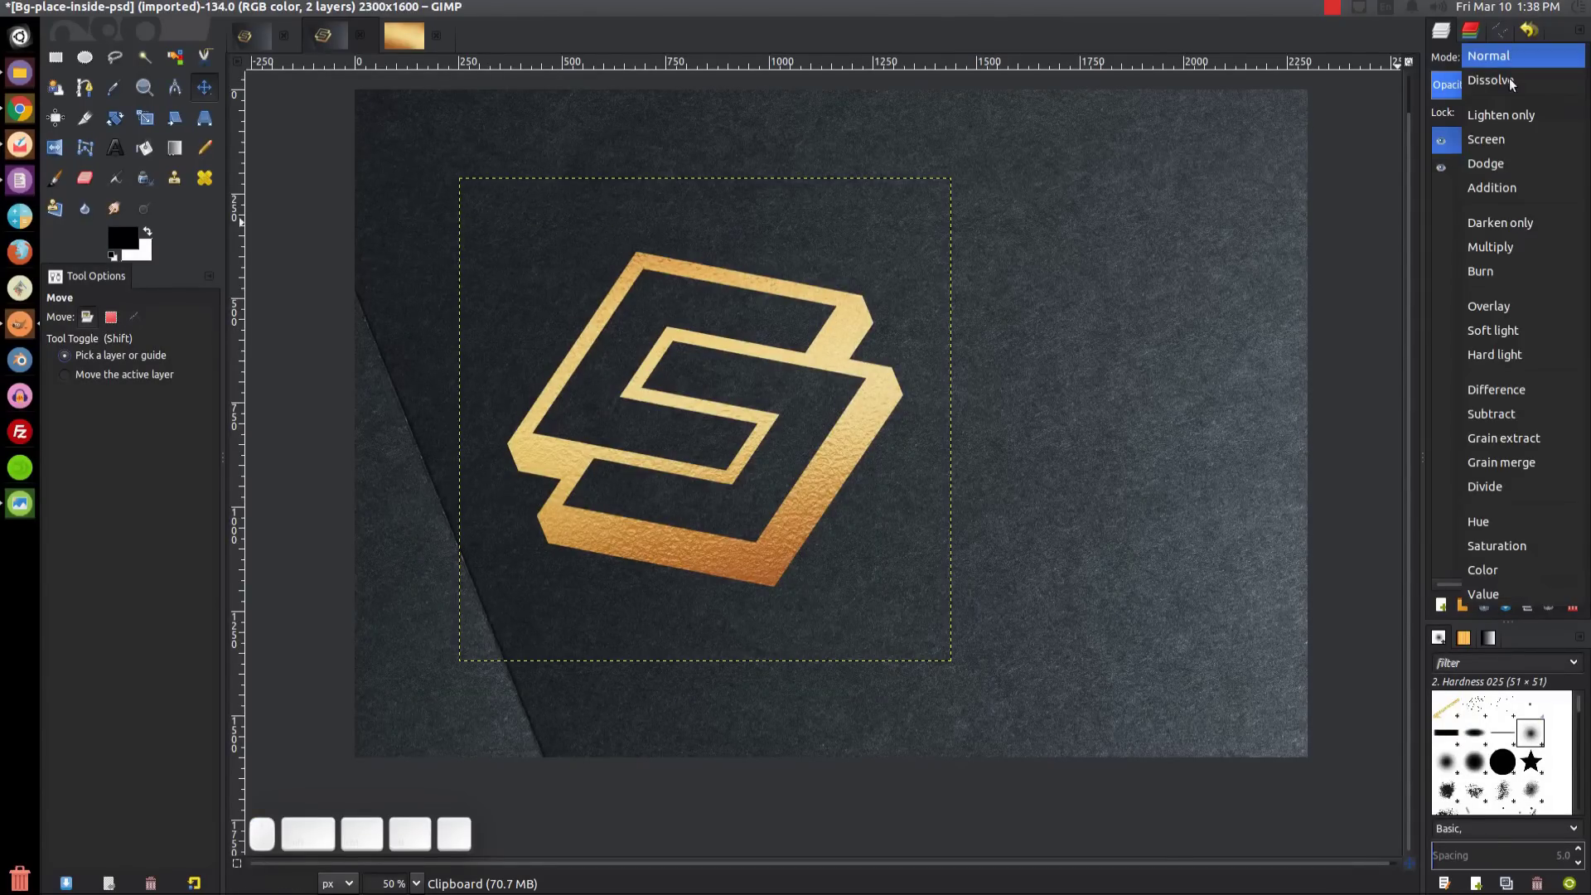
{"action": "left_click", "coordinate": [1492, 162]}
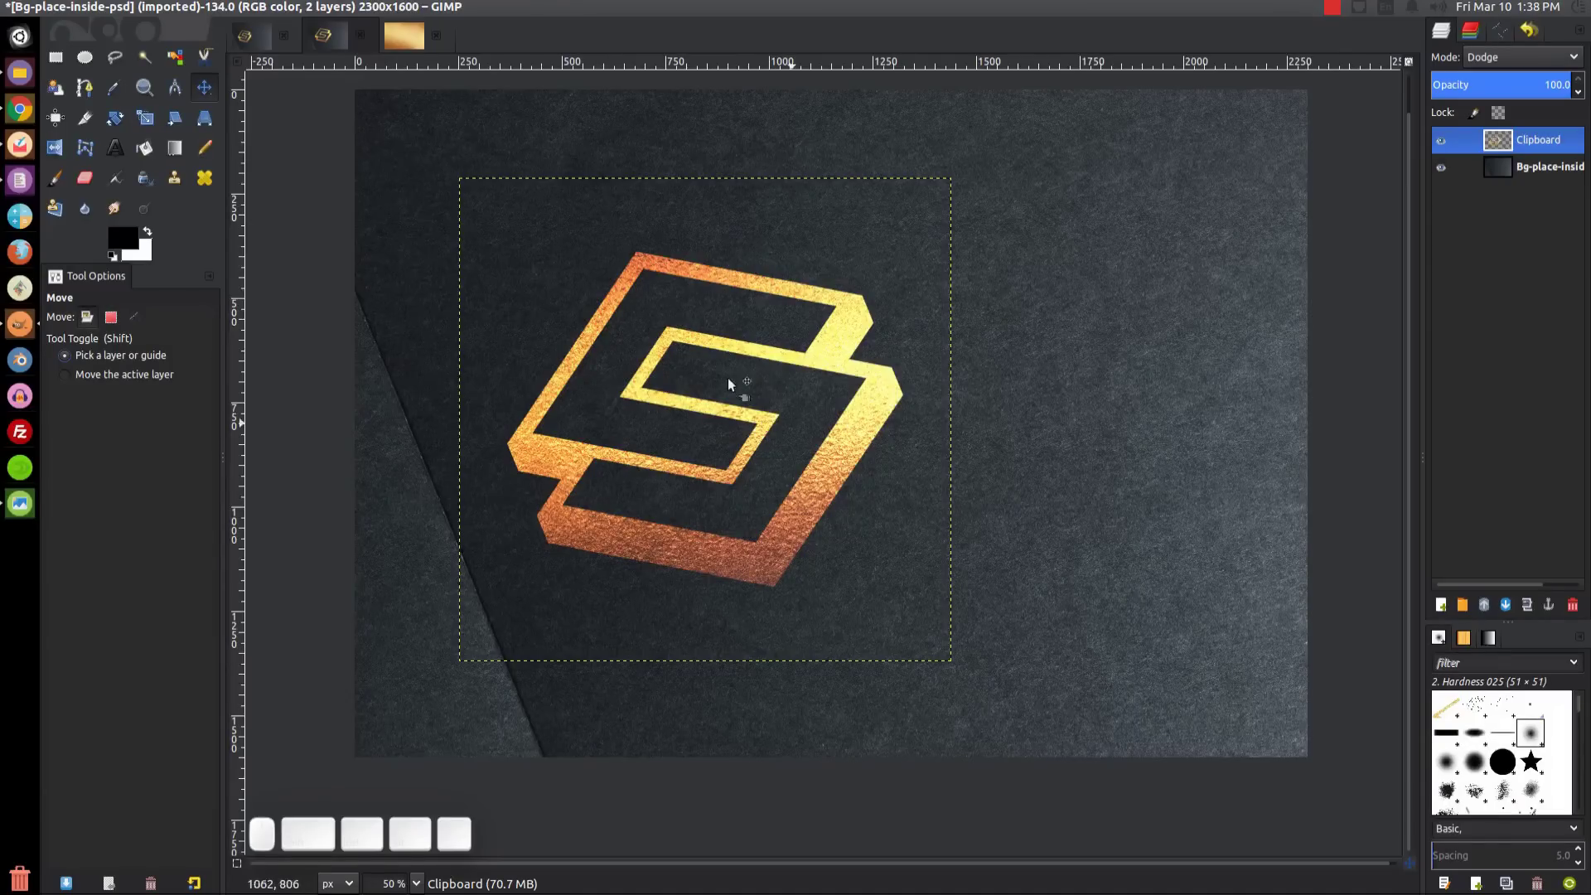
Step: Compare against the Untitled image, then return to the cardstock logo image
{"action": "left_click", "coordinate": [247, 36]}
{"action": "scroll", "coordinate": [565, 557], "scroll_direction": "up", "scroll_amount": 2}
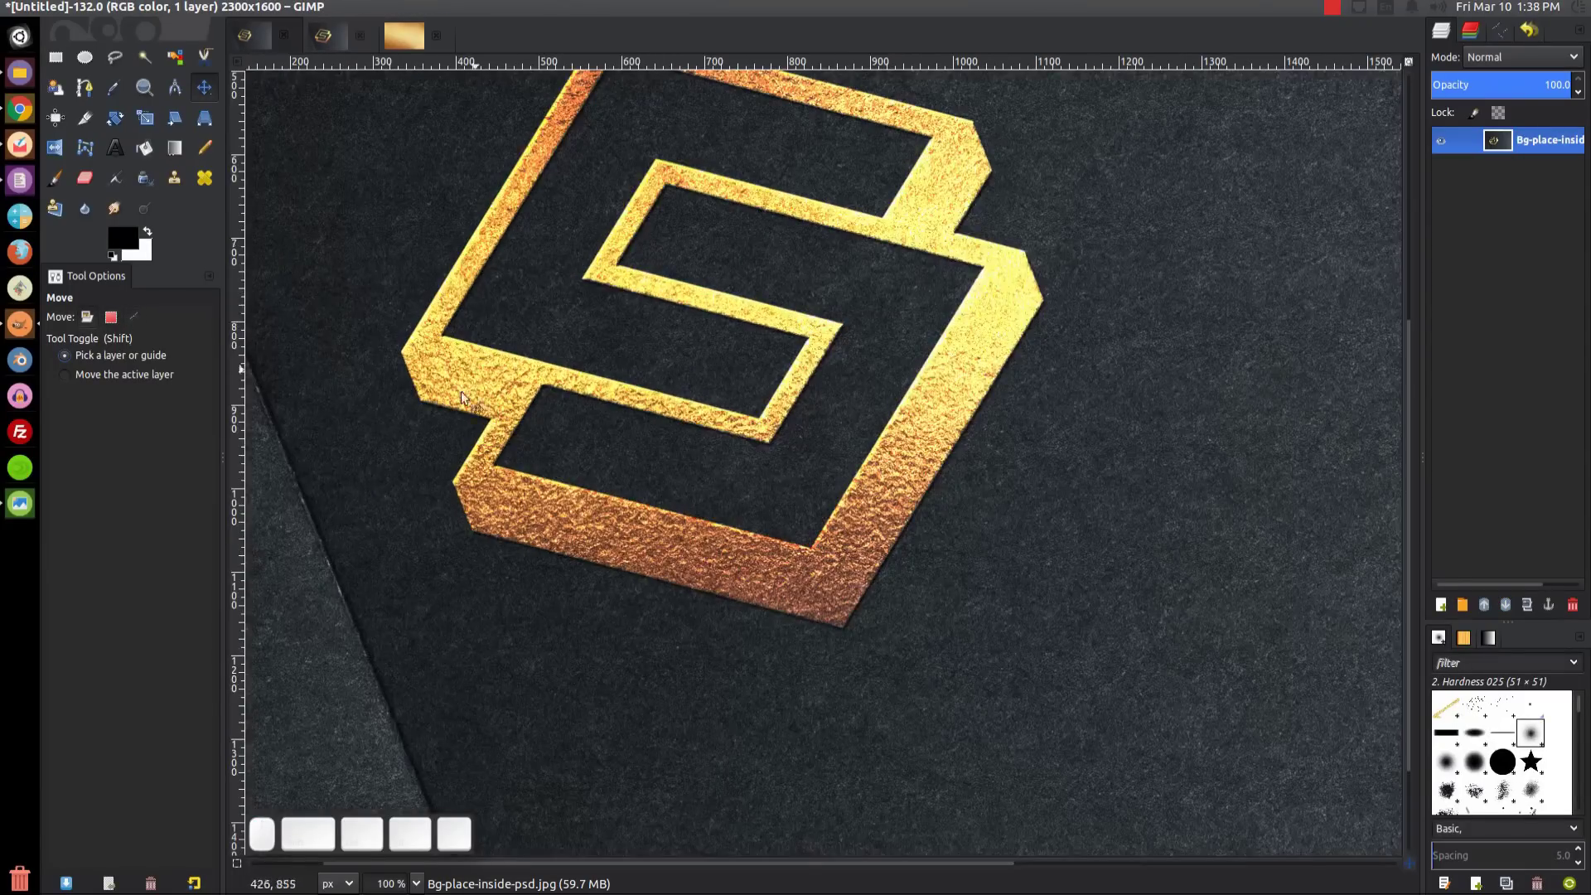
{"action": "scroll", "coordinate": [696, 464], "scroll_direction": "down", "scroll_amount": 2}
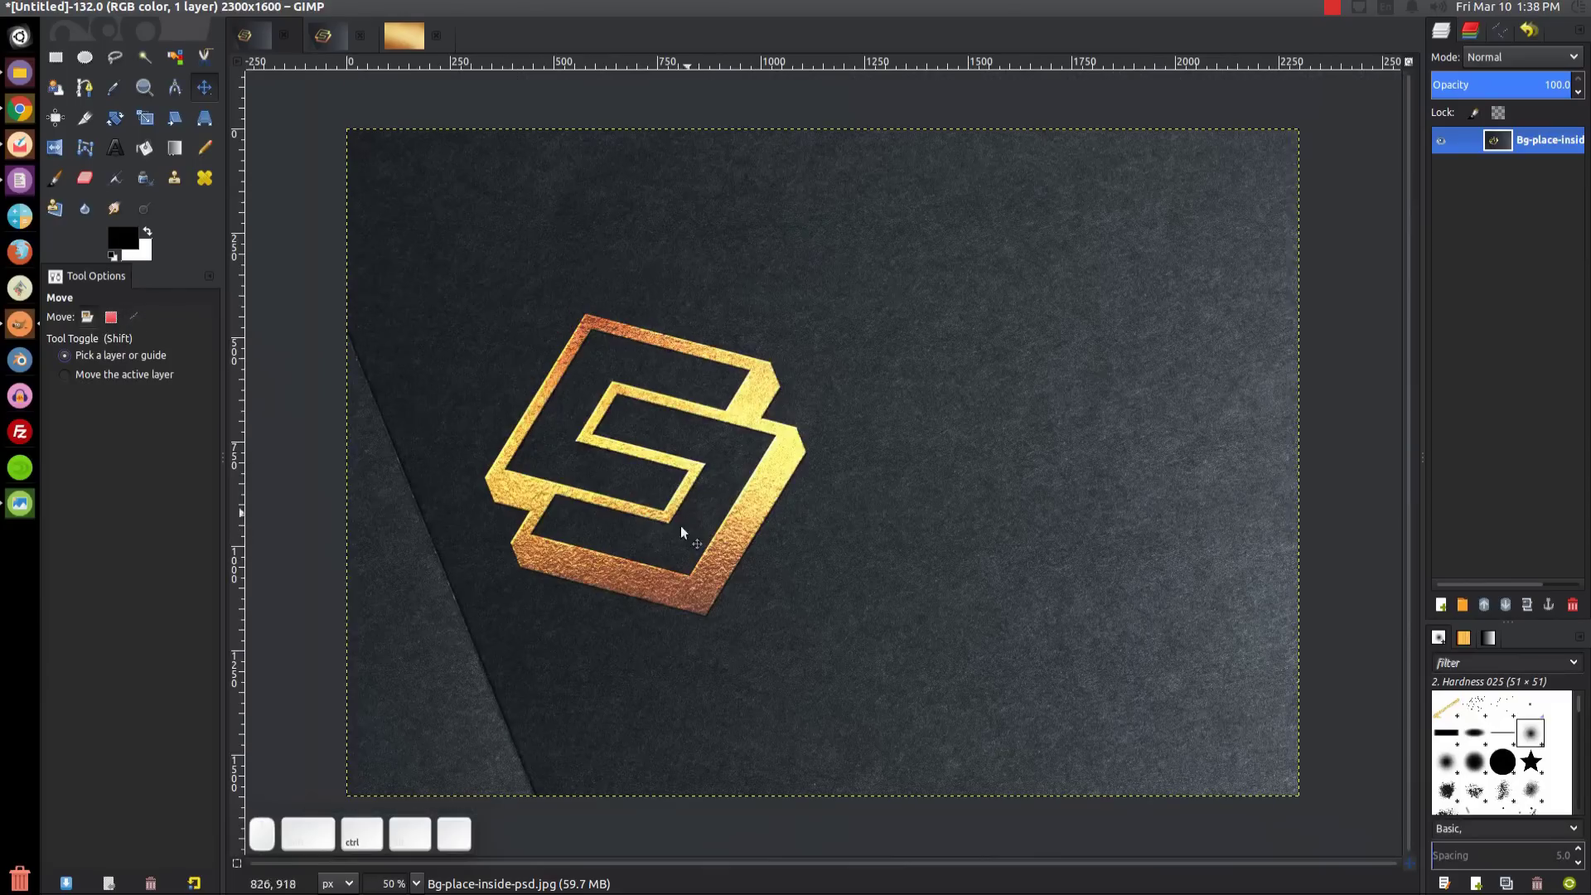
{"action": "left_click", "coordinate": [315, 42]}
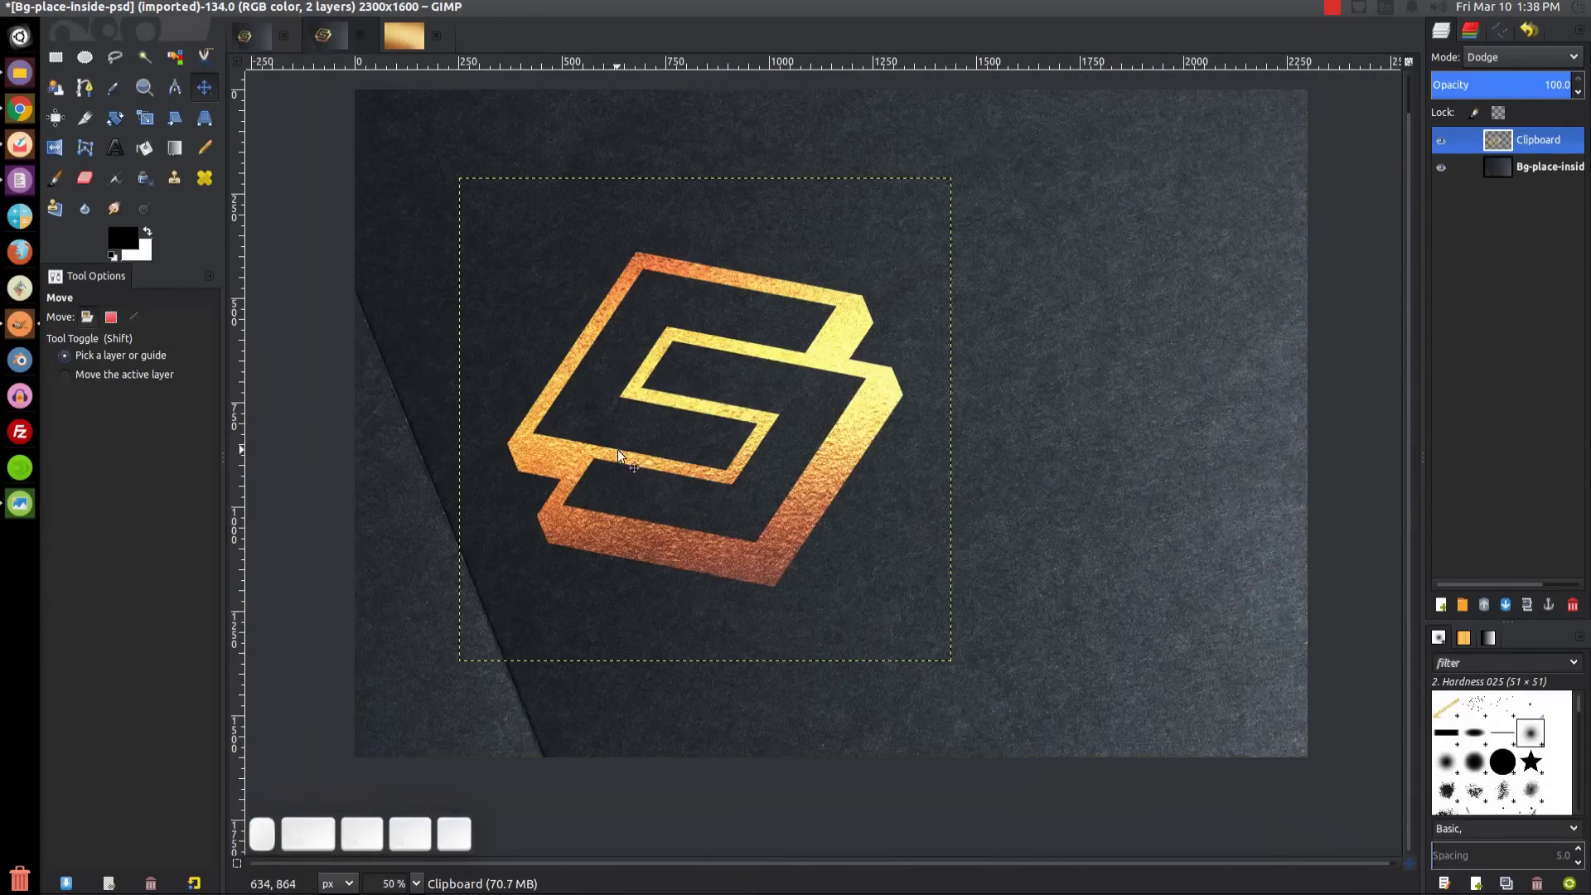
Step: Select the logo layer's alpha and add a black drop shadow at offset 2, 3 with blur 2
{"action": "right_click", "coordinate": [1539, 143]}
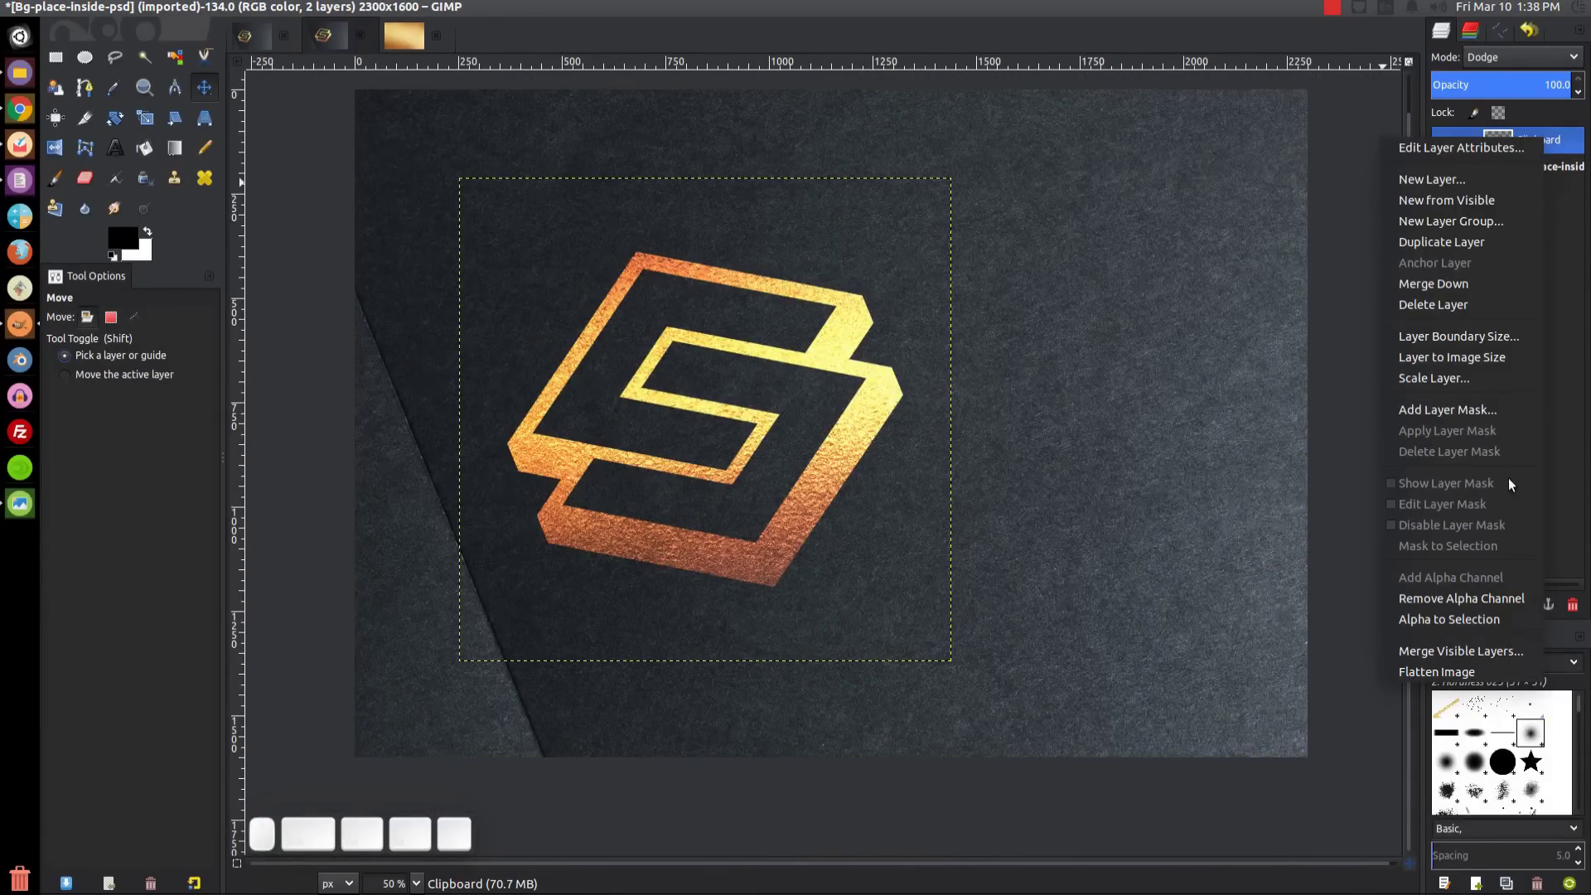
{"action": "left_click", "coordinate": [1449, 620]}
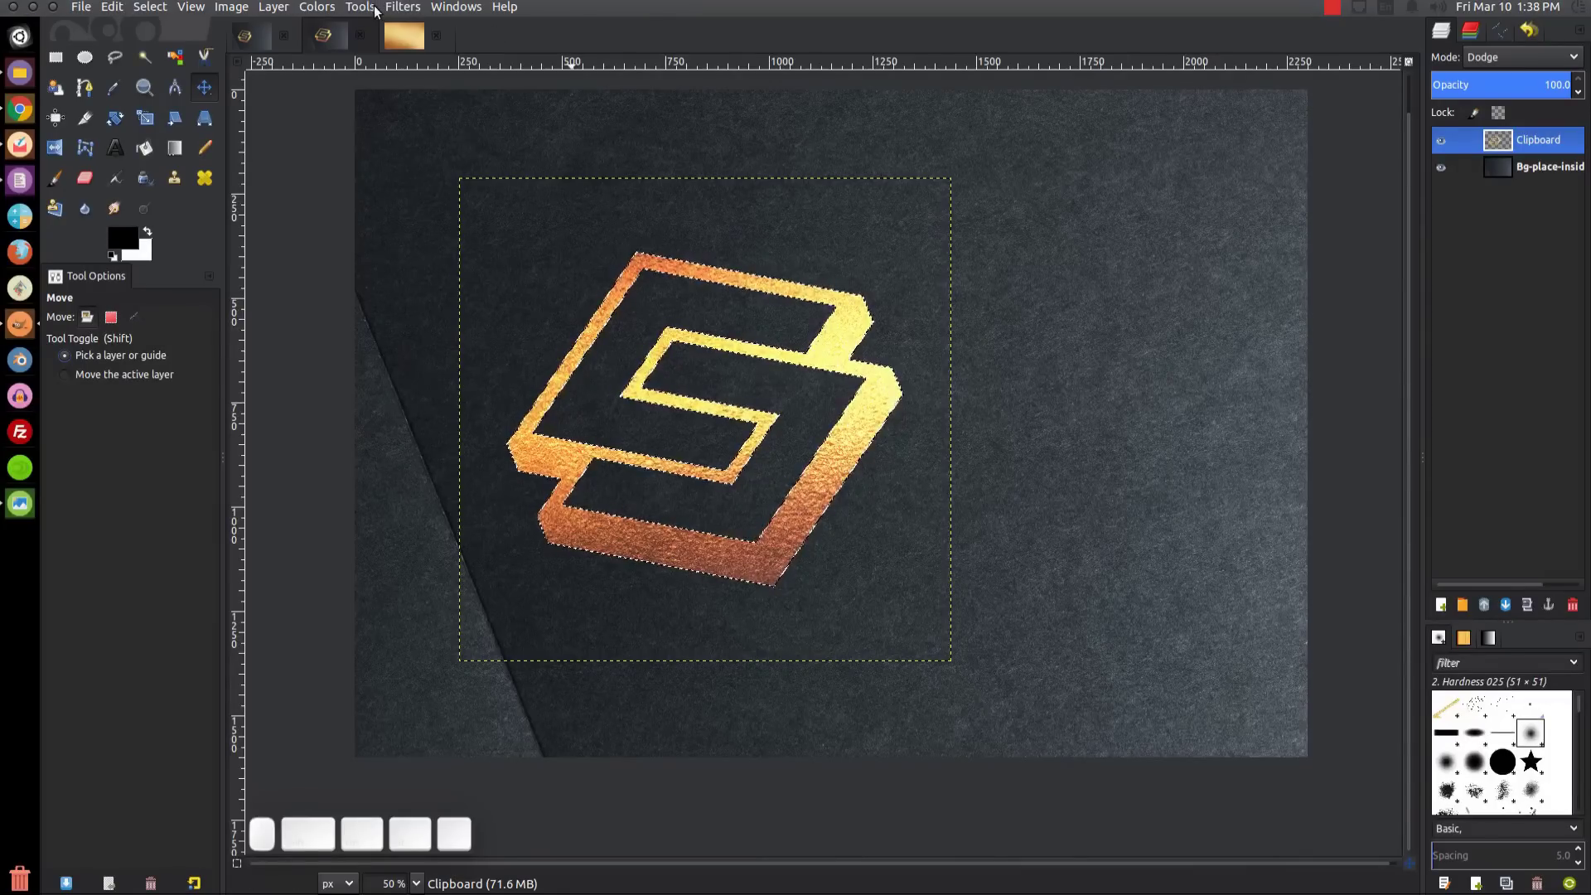
{"action": "left_click", "coordinate": [403, 6]}
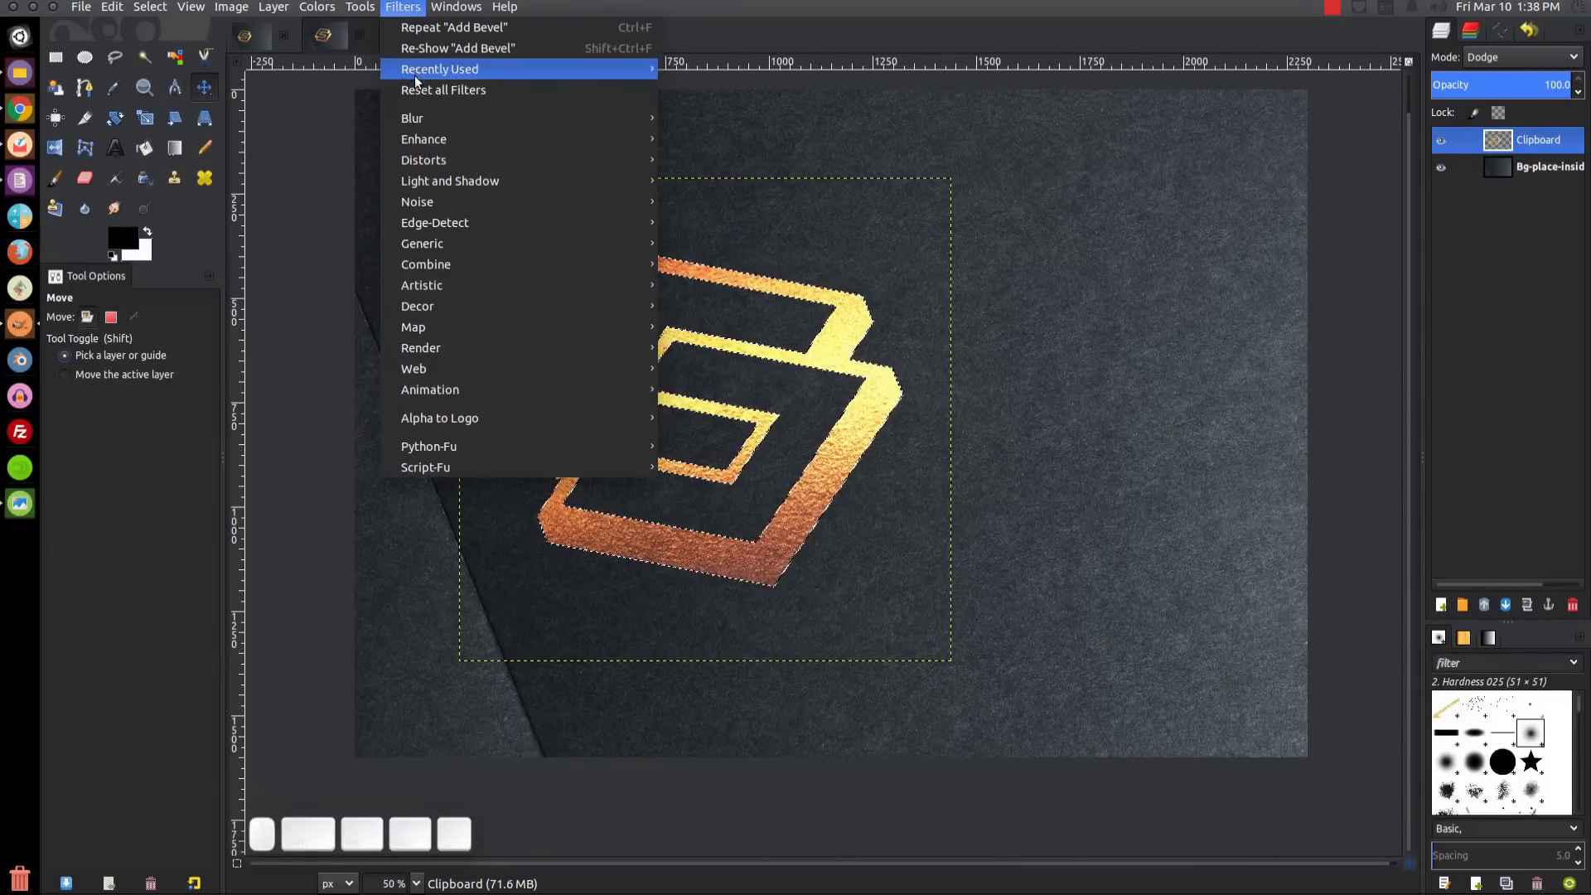
{"action": "mouse_move", "coordinate": [493, 177]}
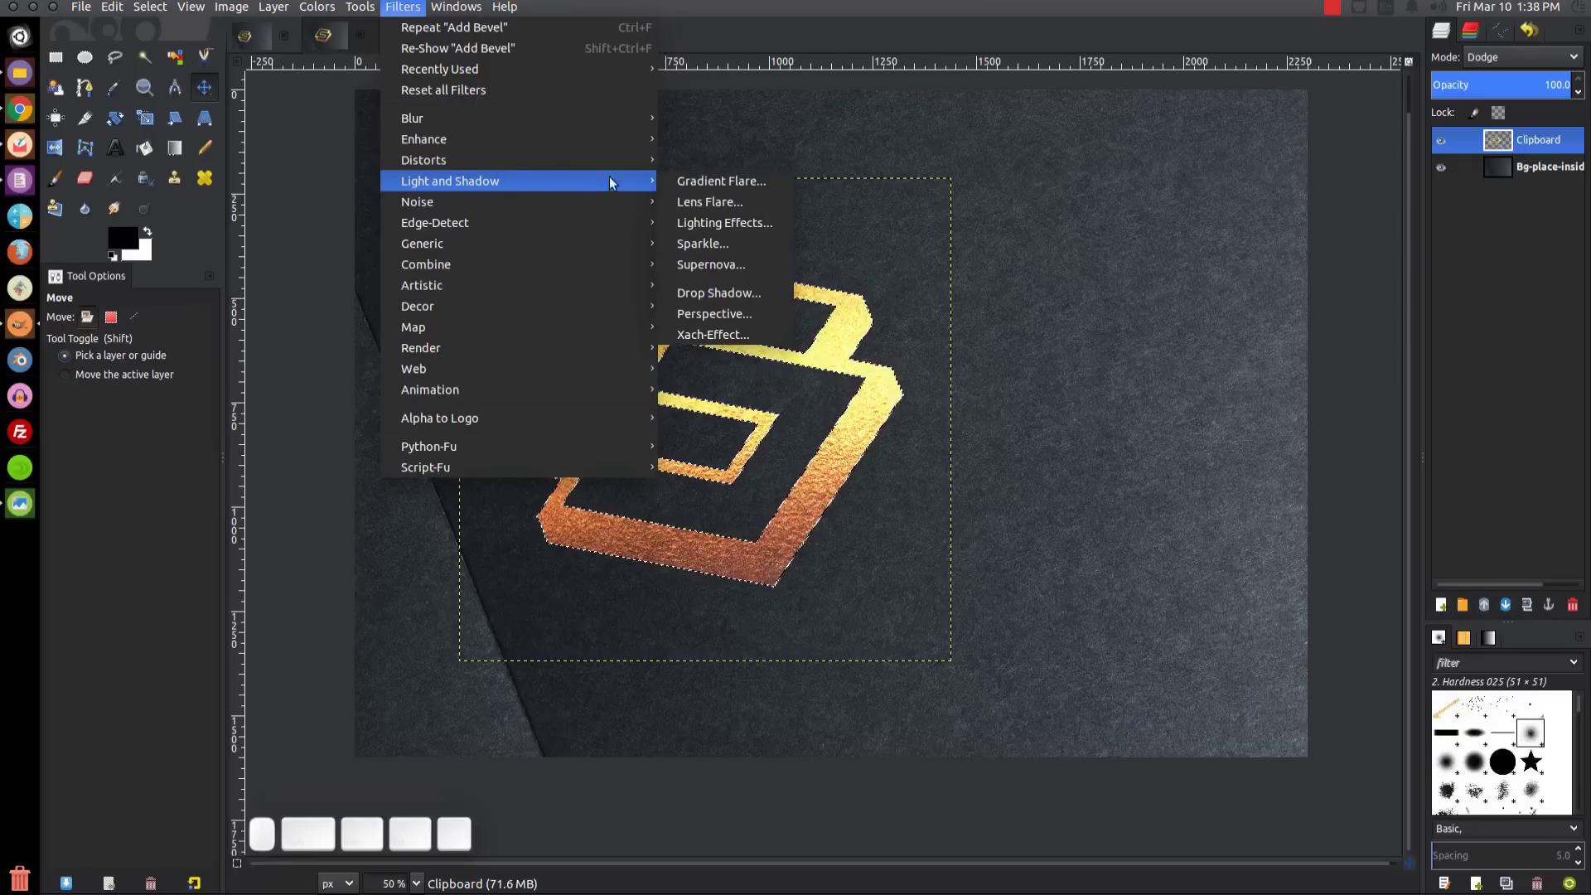
{"action": "left_click", "coordinate": [727, 292]}
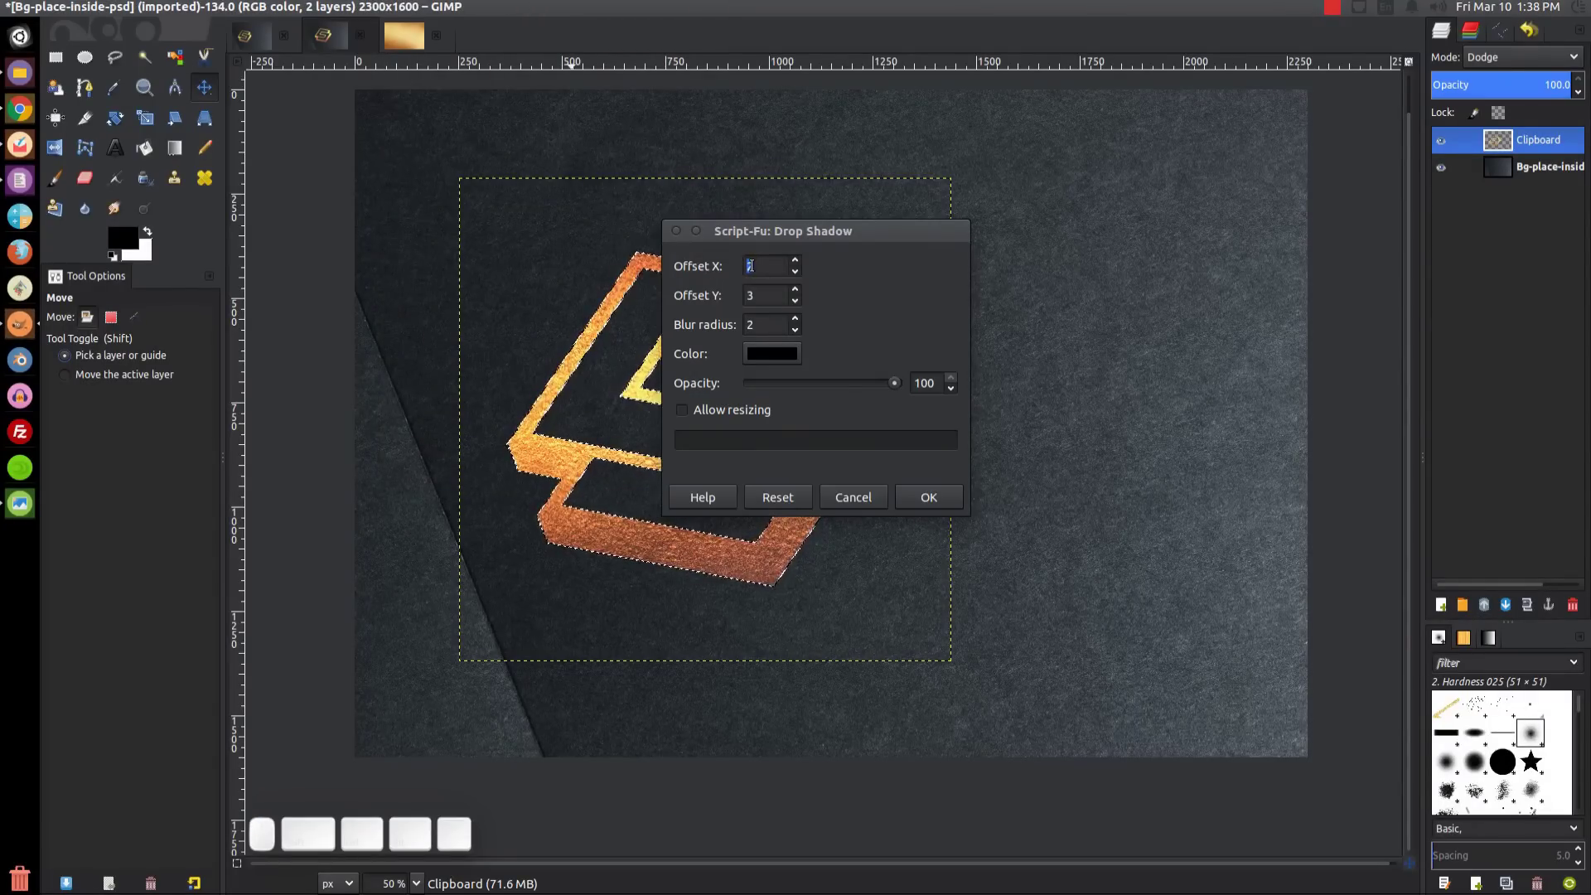
{"action": "left_click", "coordinate": [771, 260]}
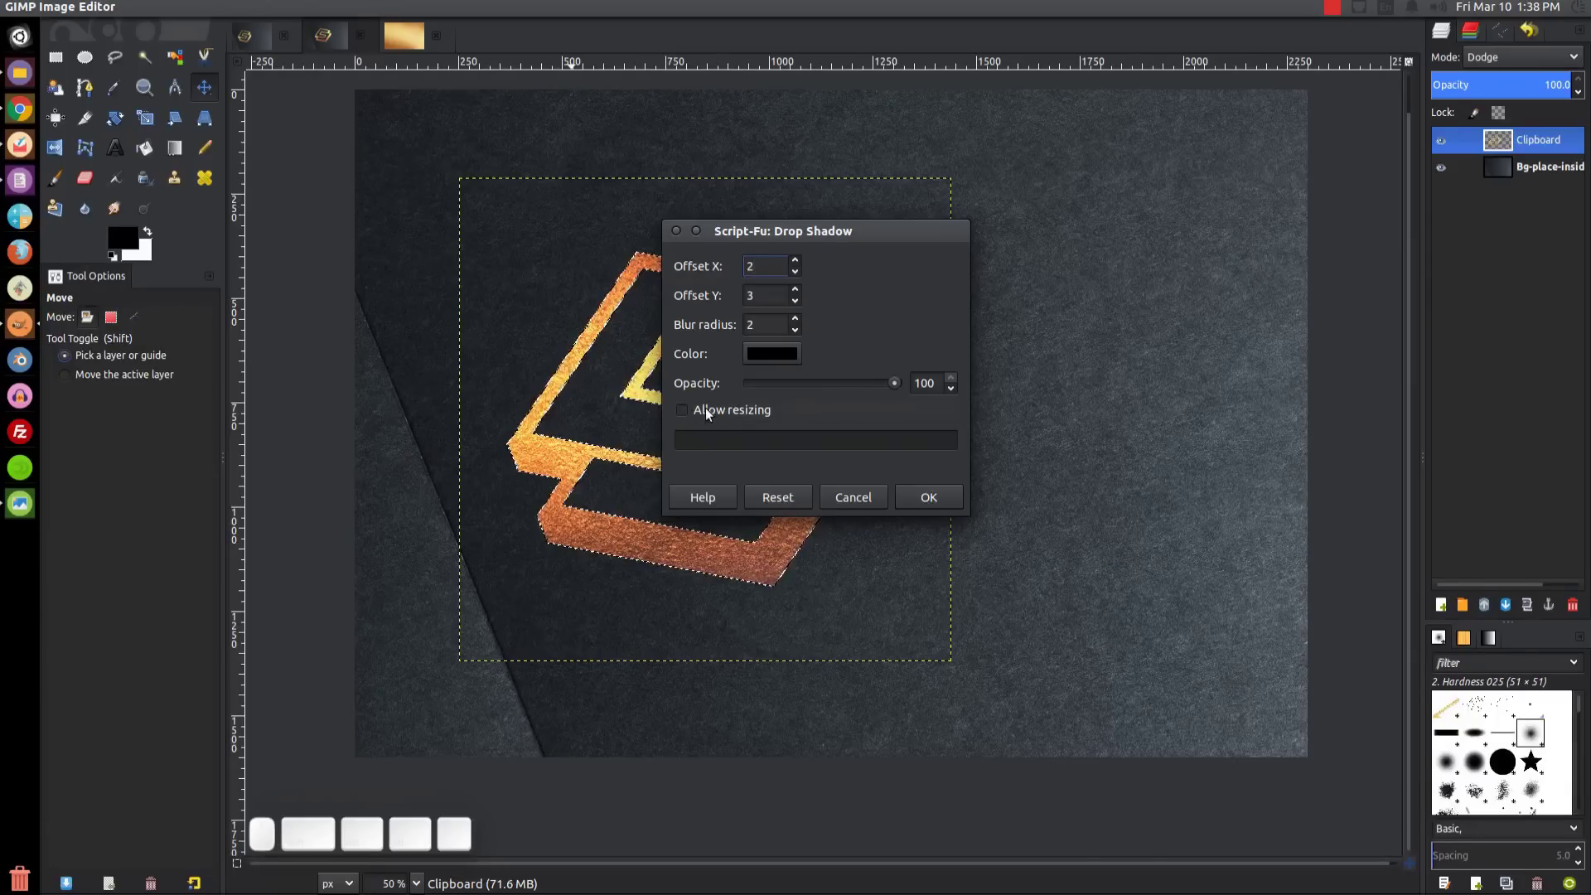
{"action": "left_click", "coordinate": [917, 499]}
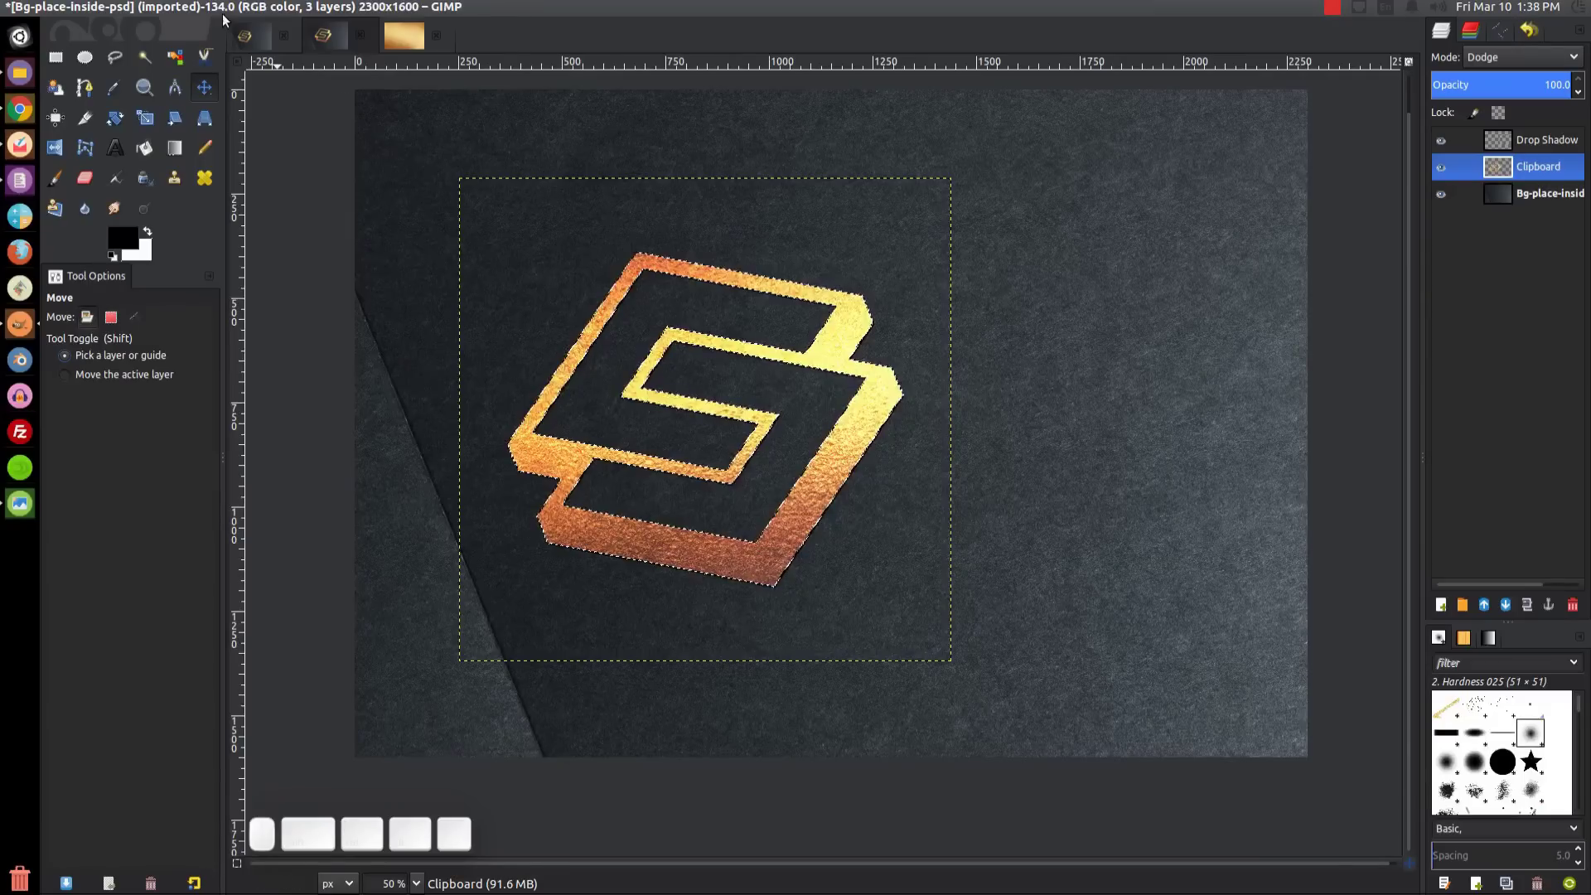
Step: Remove the selection around the logo and recentre the view on it
{"action": "left_click", "coordinate": [152, 10]}
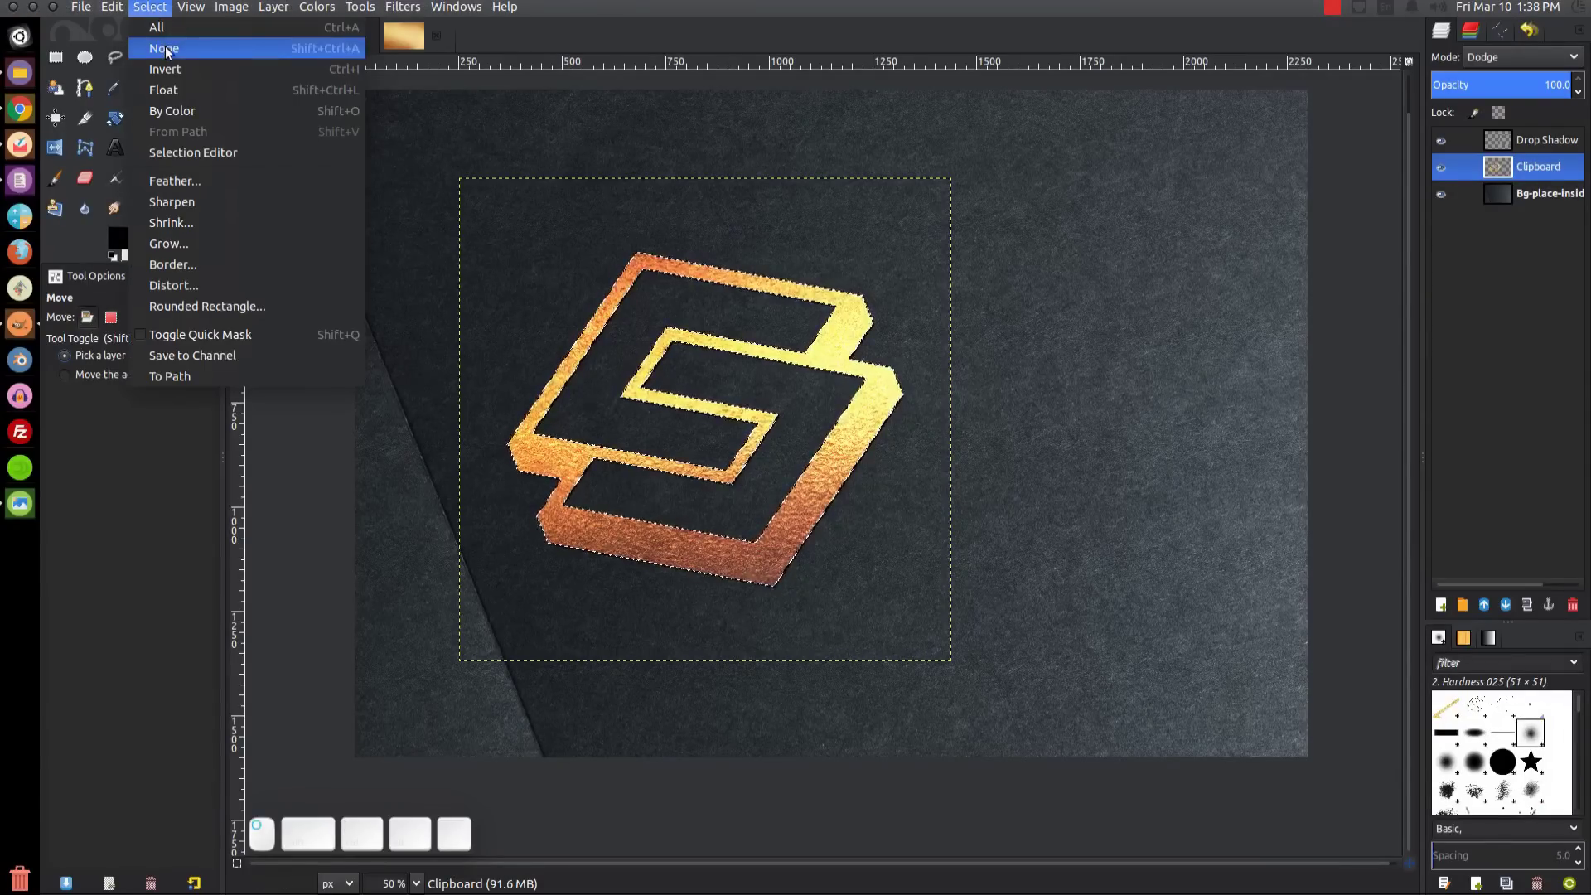
{"action": "left_click", "coordinate": [163, 48]}
{"action": "scroll", "coordinate": [732, 613], "scroll_direction": "up", "scroll_amount": 1}
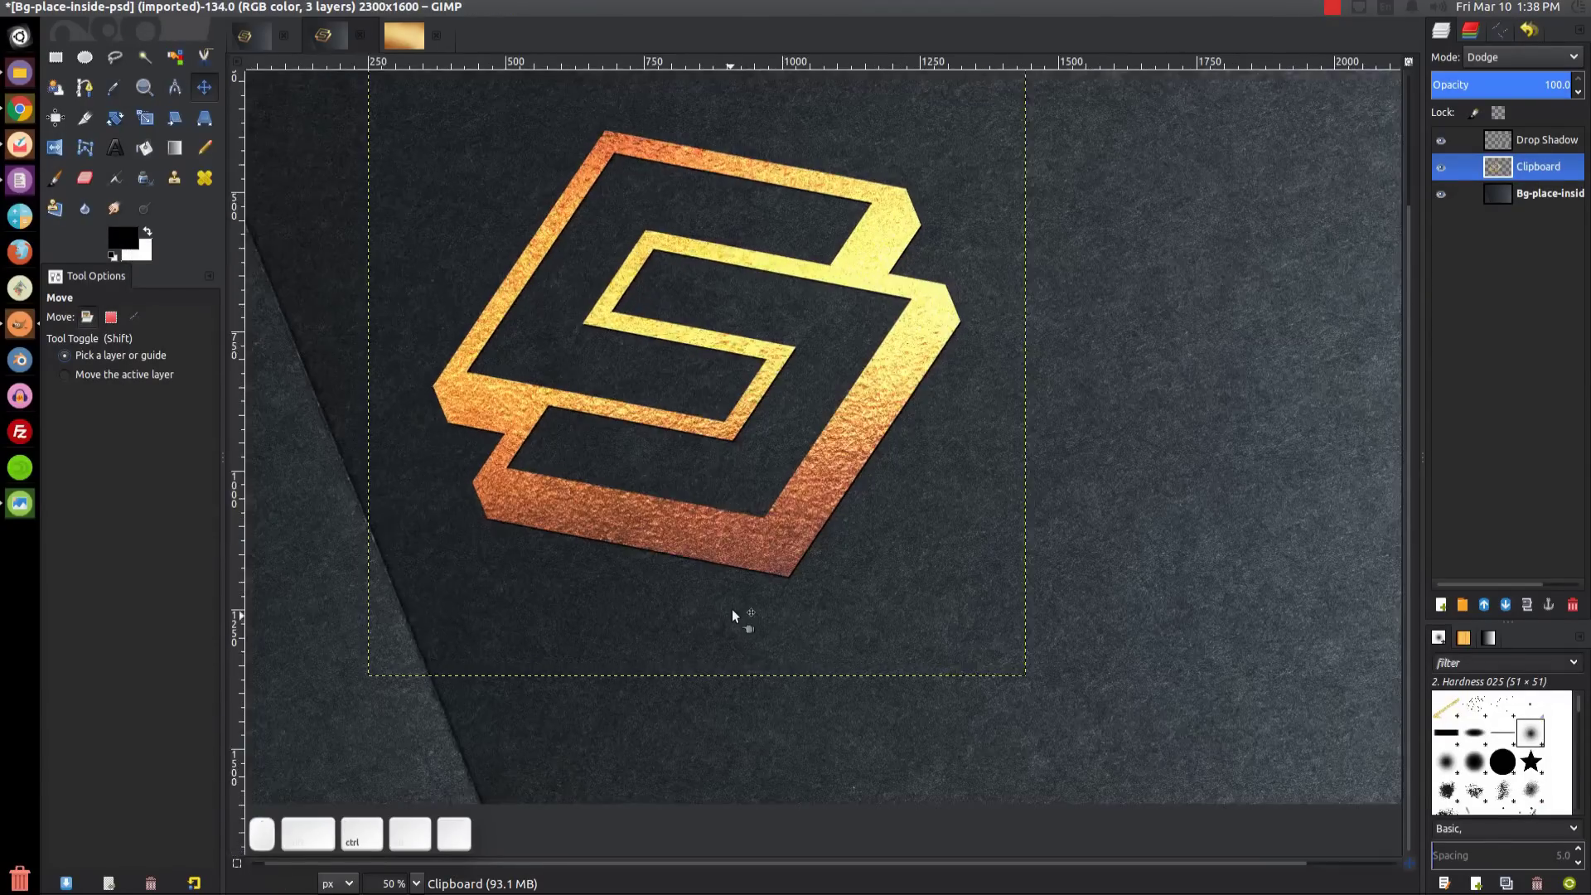
{"action": "scroll", "coordinate": [732, 609], "scroll_direction": "up", "scroll_amount": 2}
{"action": "scroll", "coordinate": [781, 559], "scroll_direction": "down", "scroll_amount": 3}
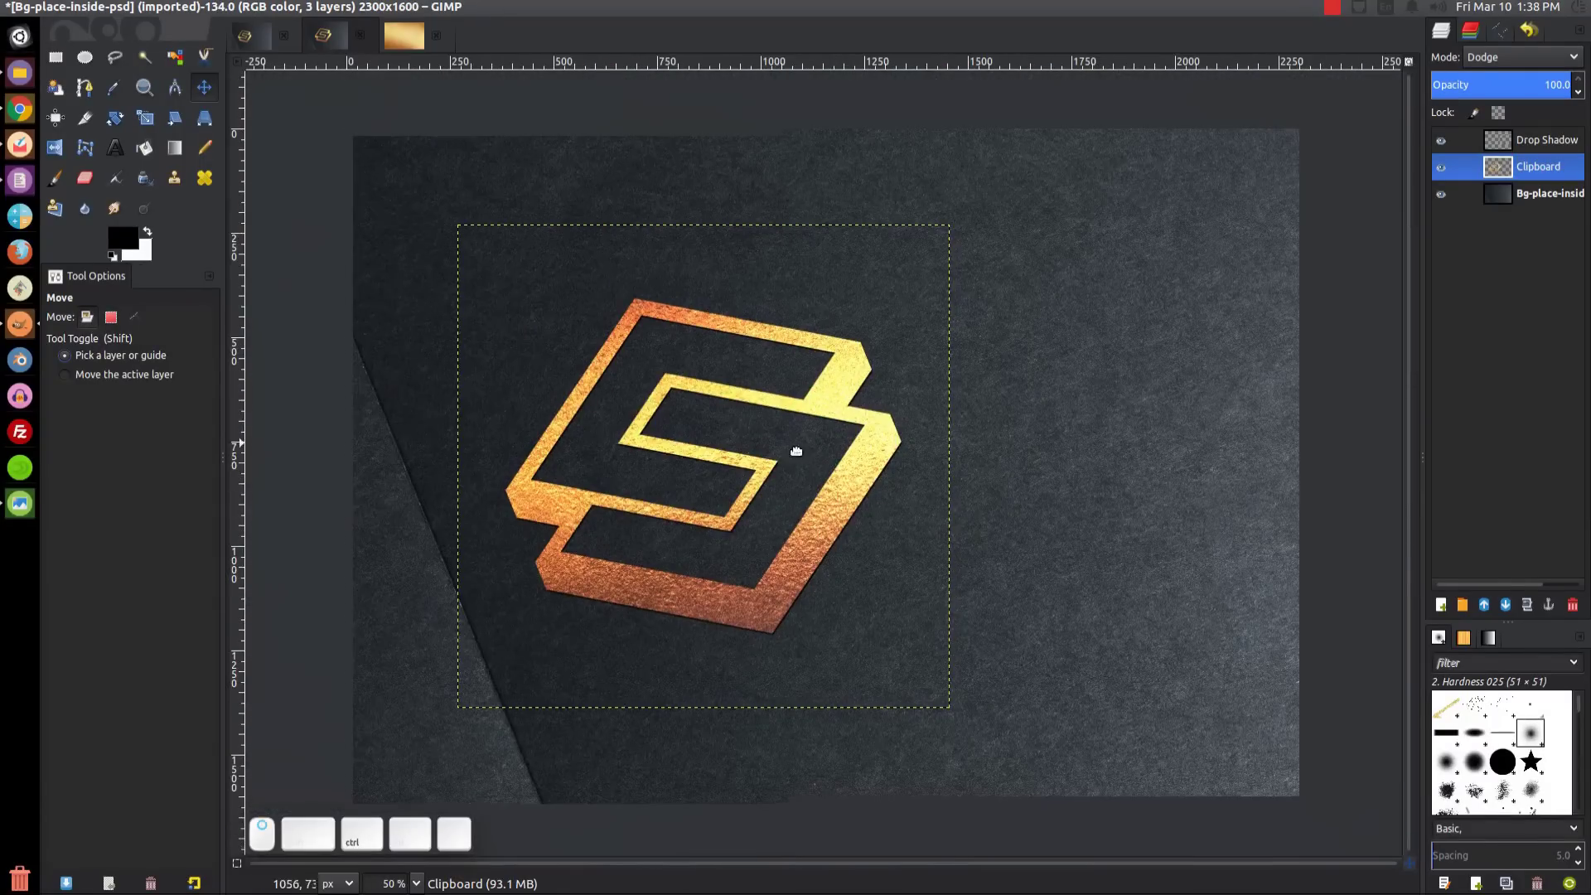
{"action": "left_click_drag", "start_coordinate": [796, 451], "coordinate": [831, 466]}
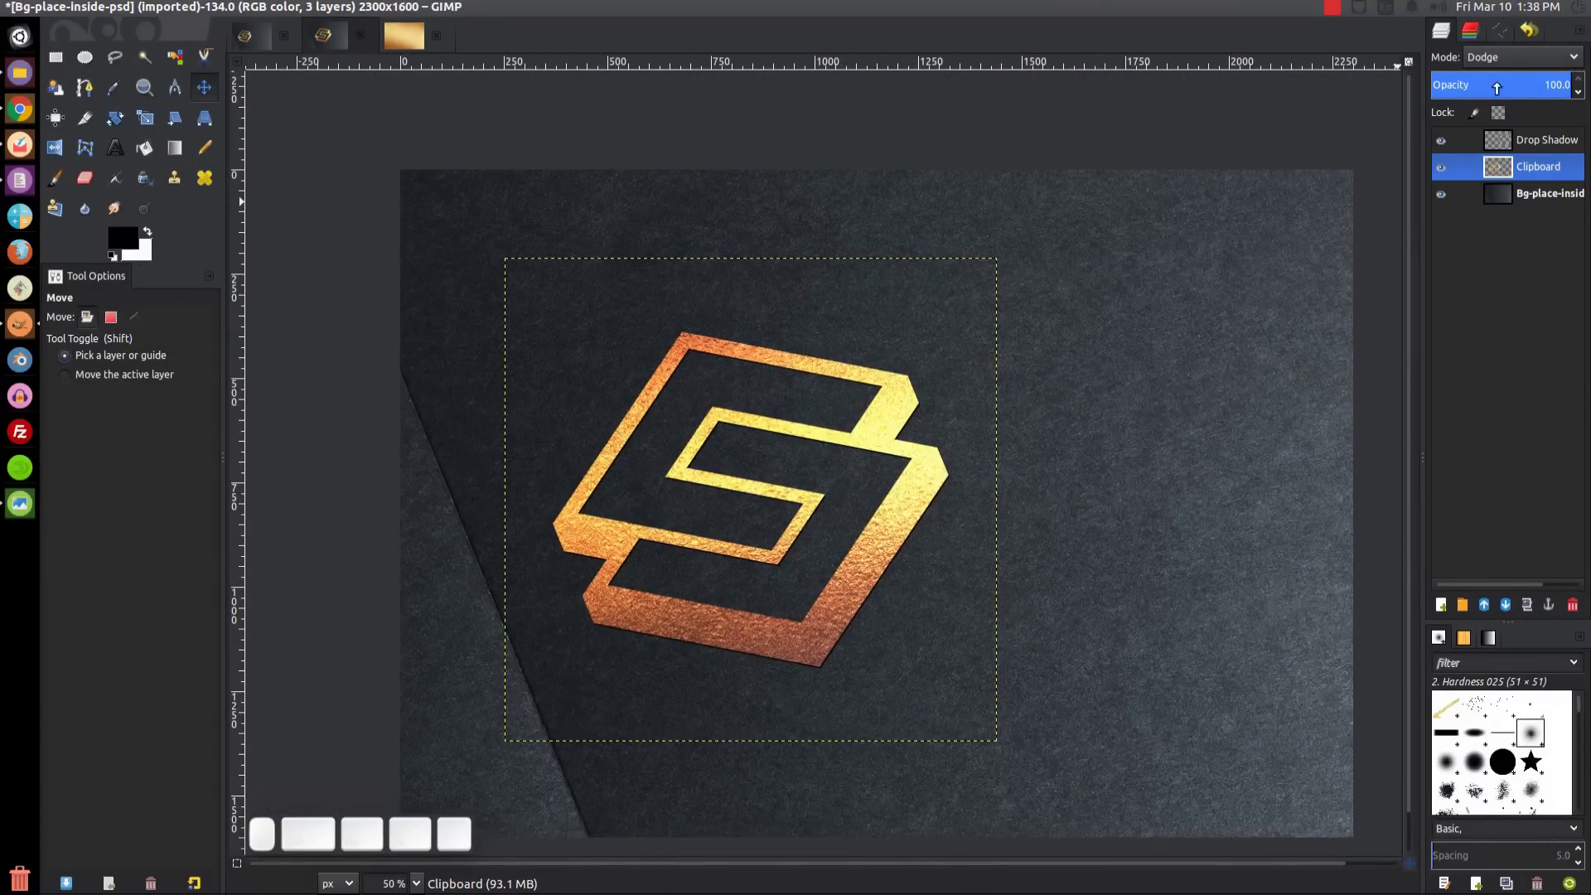
Step: Return the Clipboard layer to 100% opacity and lower the Drop Shadow layer to 74.1%
{"action": "left_click", "coordinate": [1541, 86]}
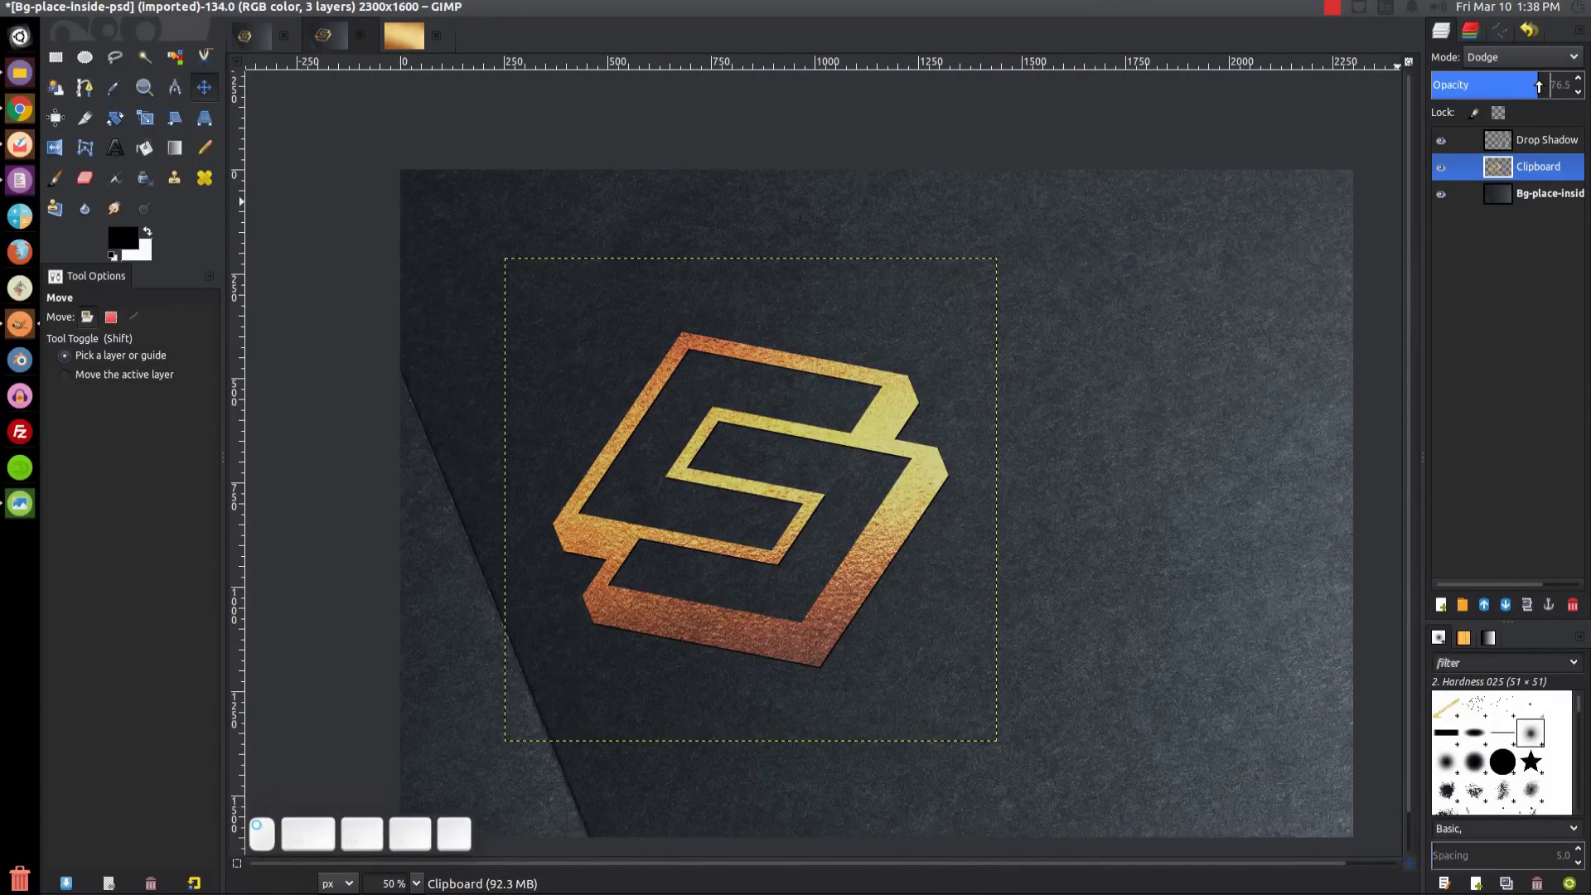
{"action": "left_click_drag", "start_coordinate": [1538, 85], "coordinate": [1534, 85]}
{"action": "scroll", "coordinate": [1579, 83], "scroll_direction": "up", "scroll_amount": 2}
{"action": "scroll", "coordinate": [1589, 84], "scroll_direction": "up", "scroll_amount": 10}
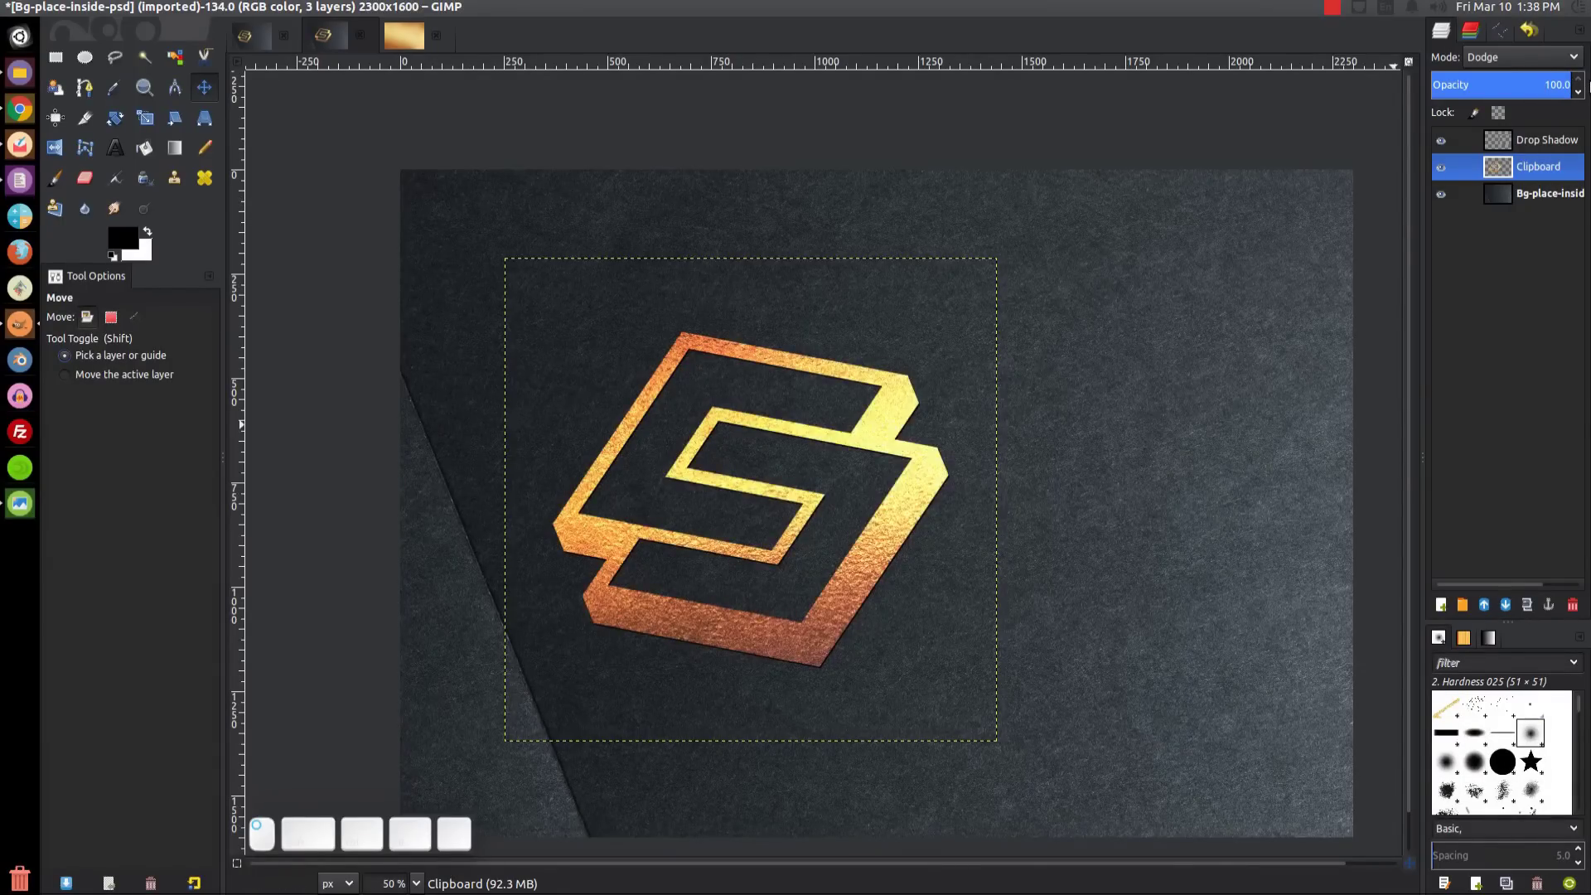
{"action": "left_click", "coordinate": [1543, 139]}
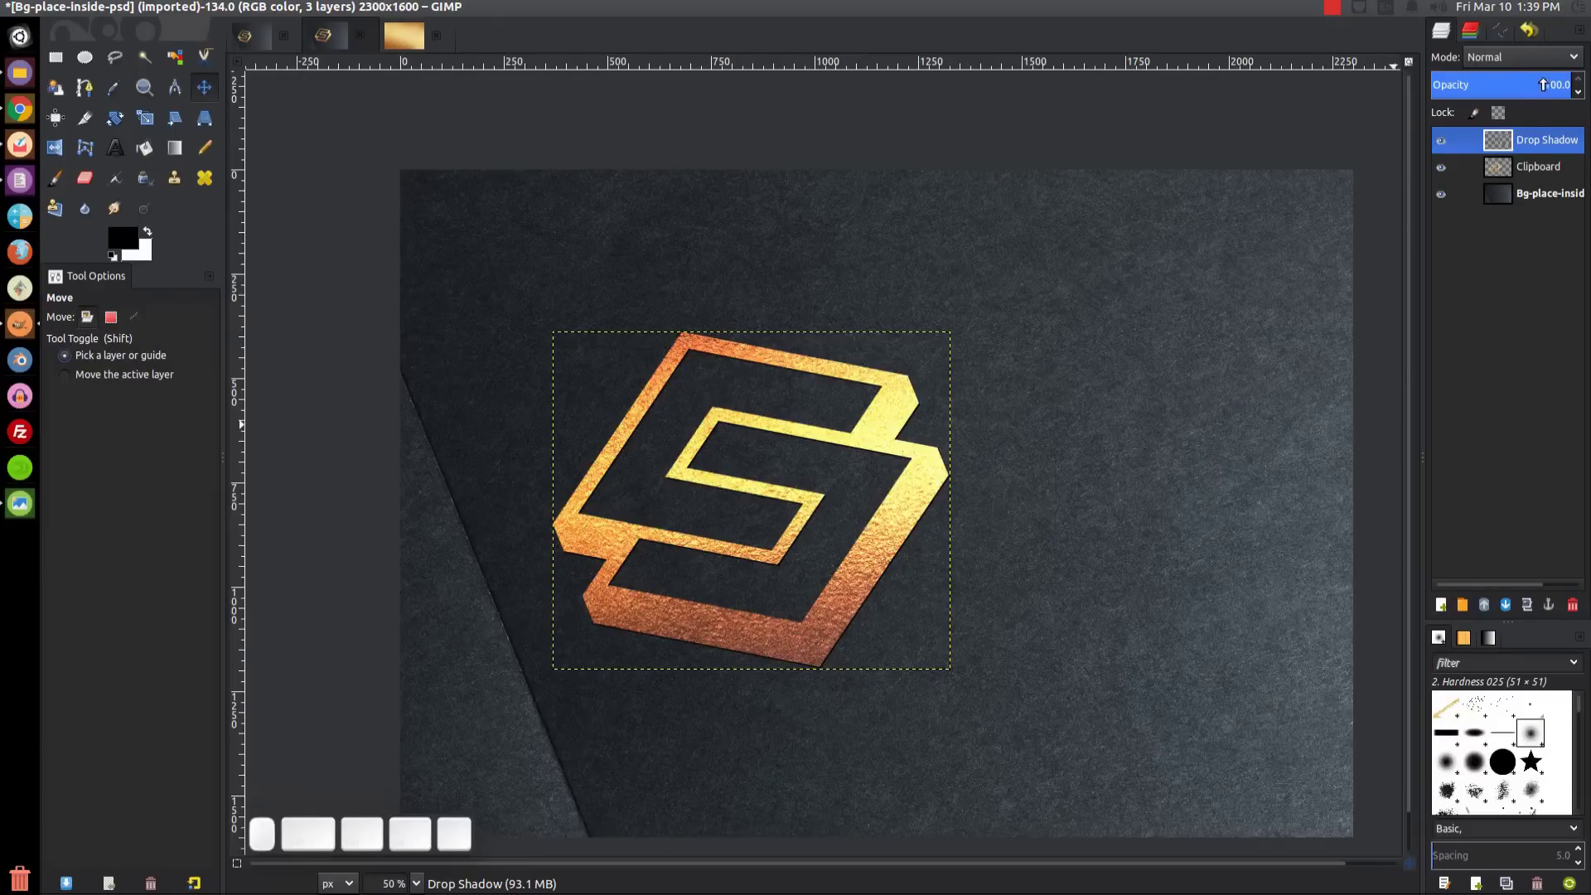
{"action": "left_click", "coordinate": [1538, 84]}
{"action": "left_click_drag", "start_coordinate": [1538, 84], "coordinate": [1536, 83]}
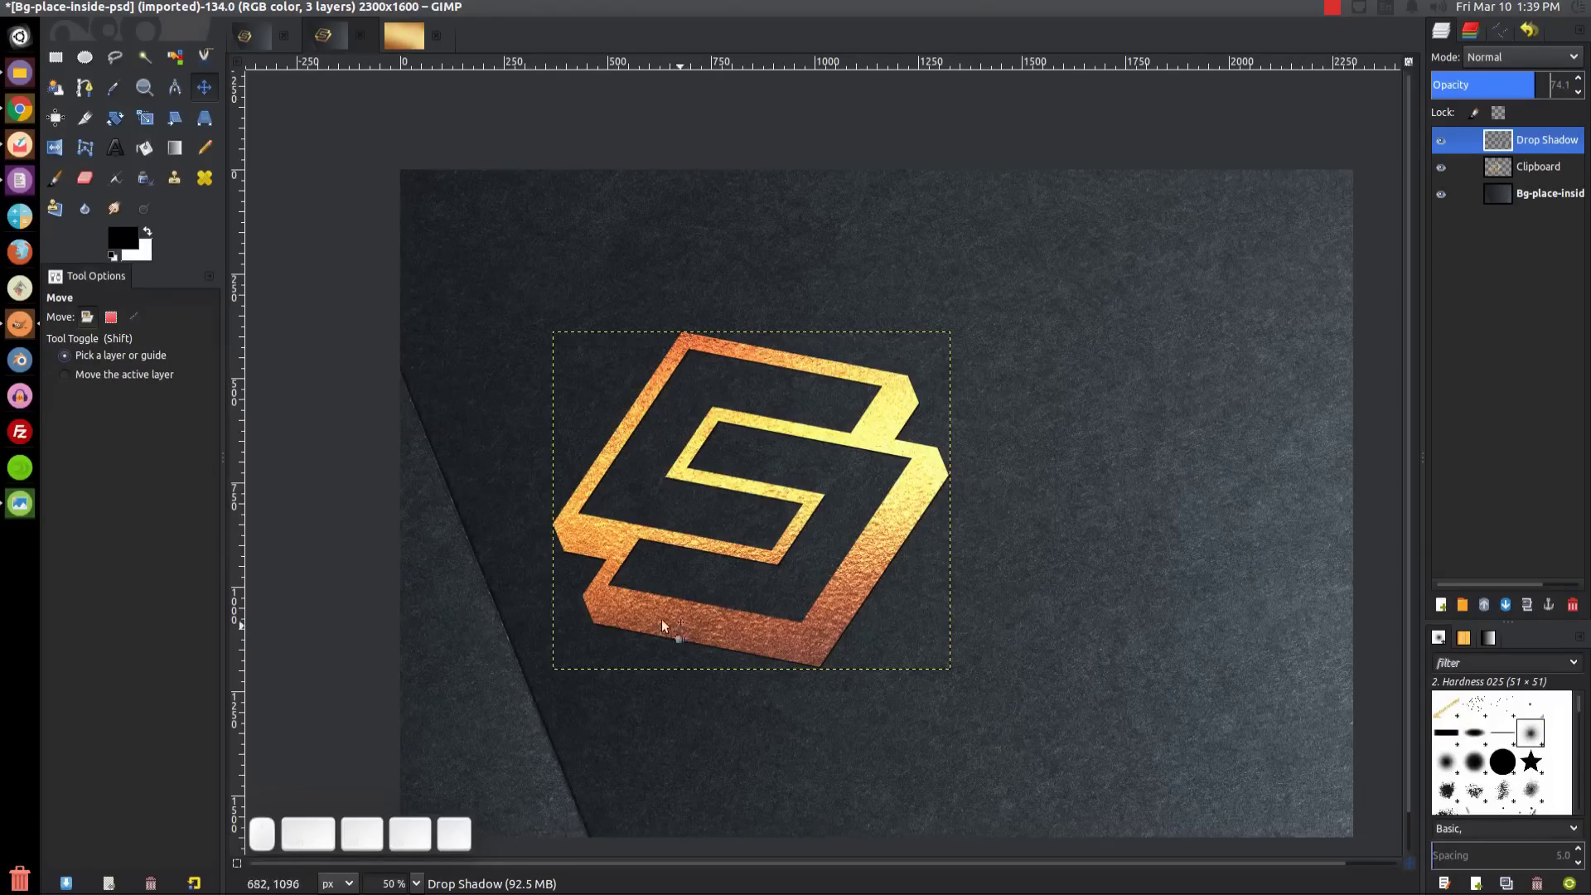
Step: Back in the layered logo image, bevel the Clipboard layer with thickness 4, working on a copy and keeping the bump layer
{"action": "left_click", "coordinate": [255, 33]}
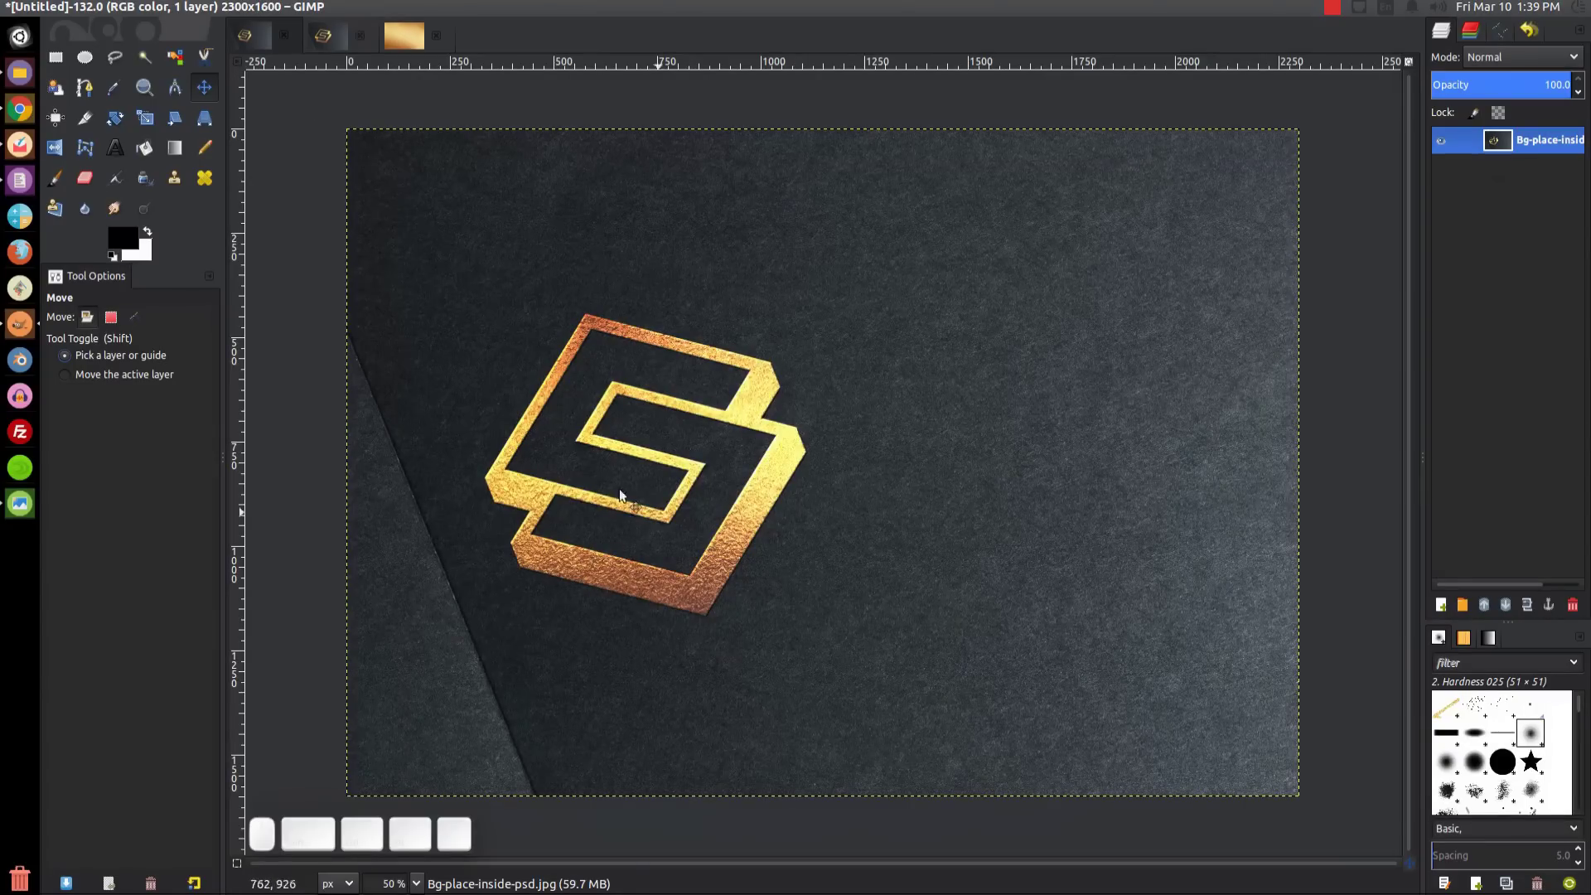
{"action": "key", "text": "alt+2"}
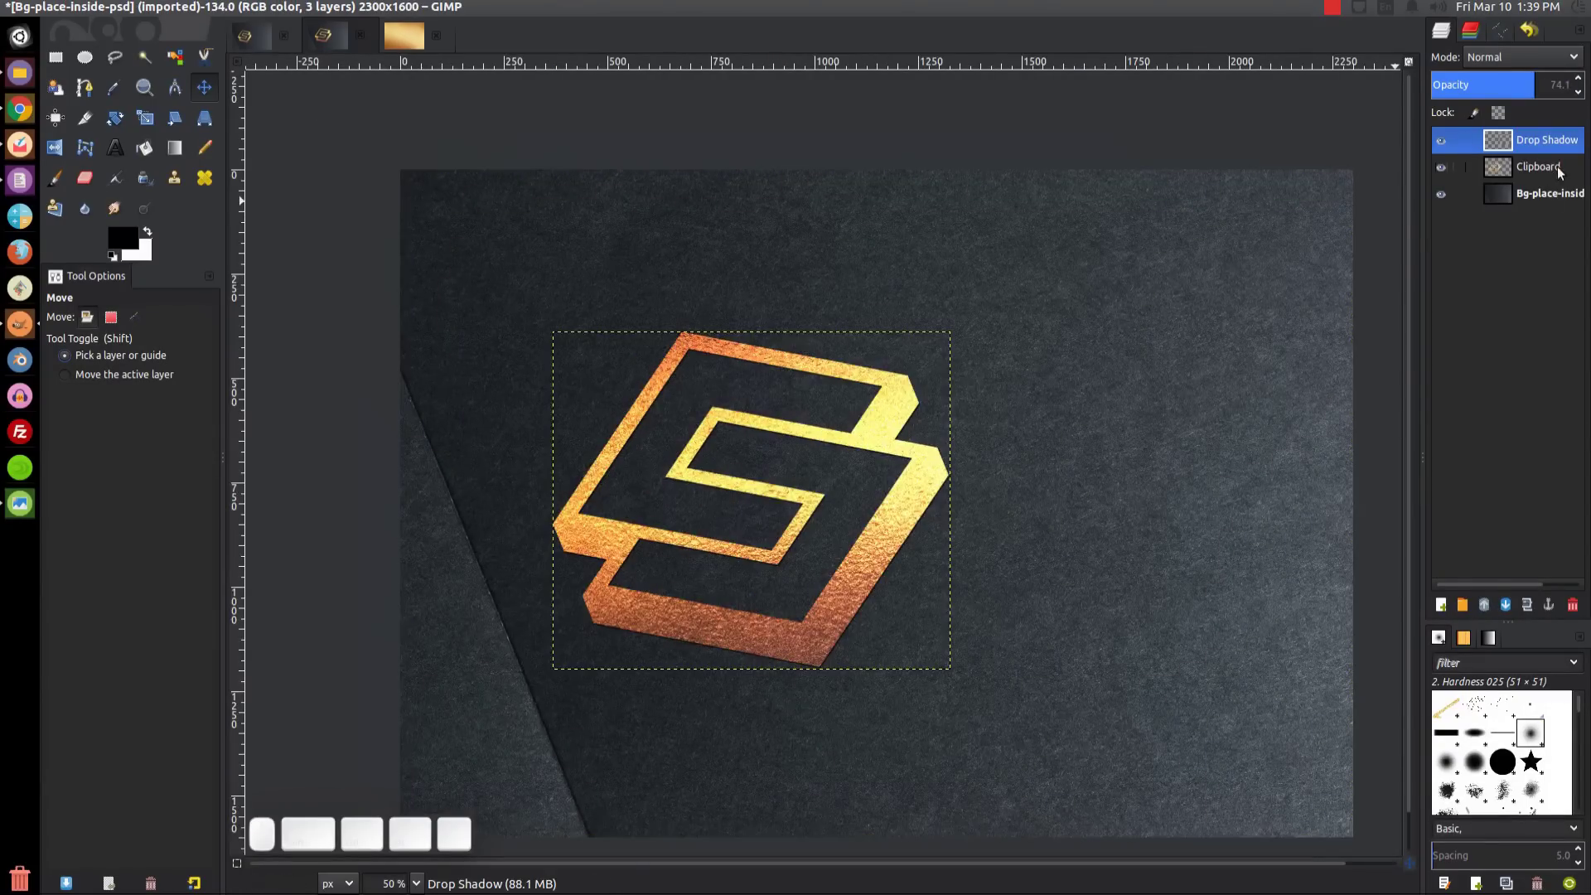
{"action": "left_click", "coordinate": [1544, 168]}
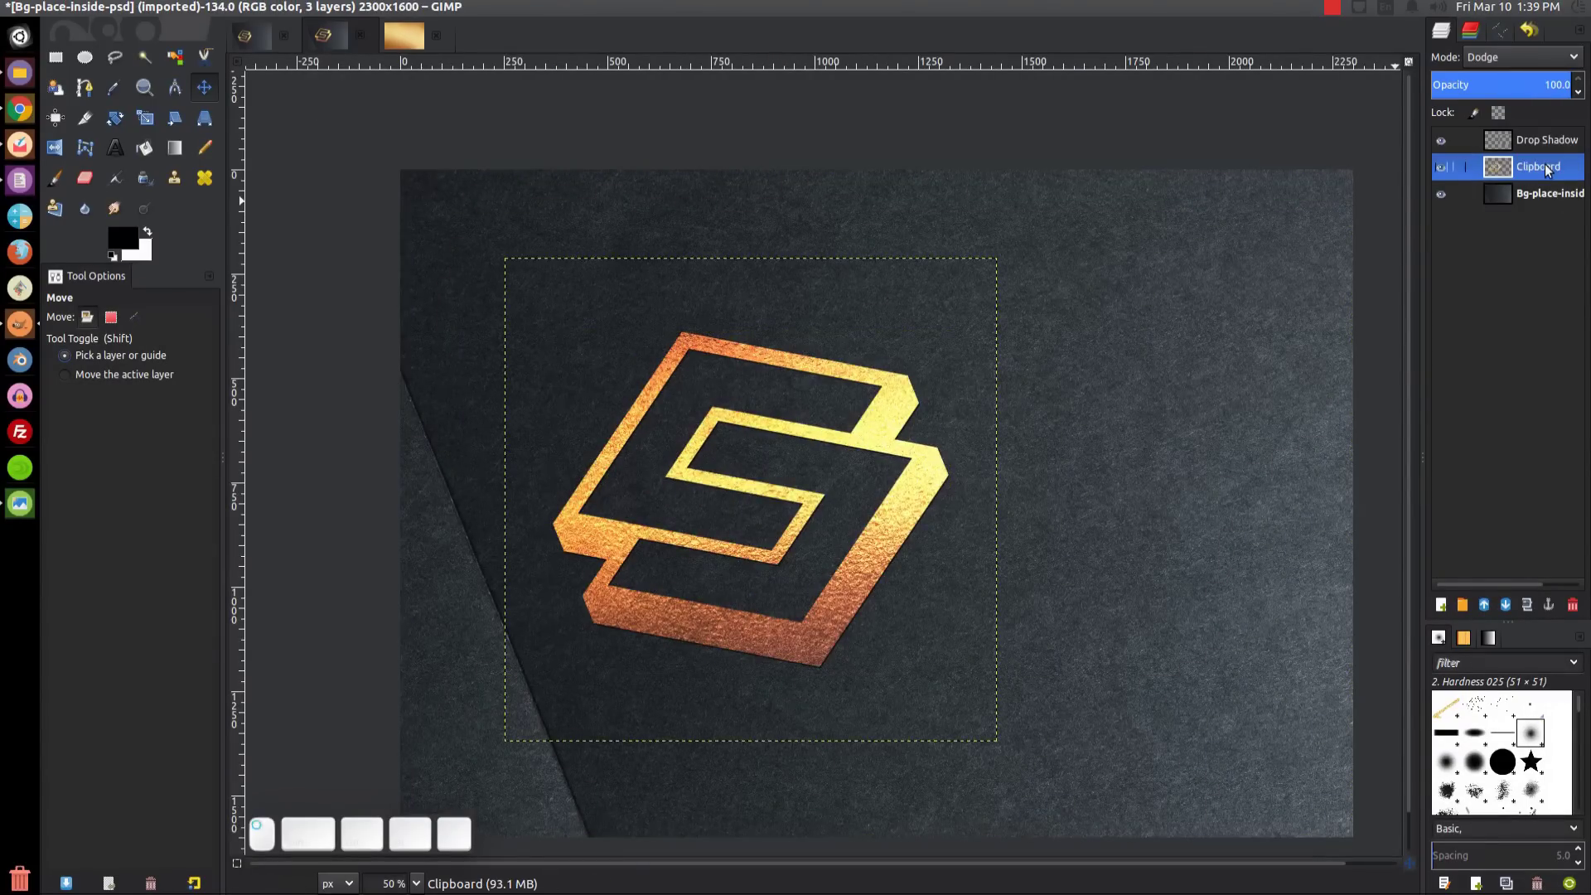
{"action": "left_click", "coordinate": [411, 8]}
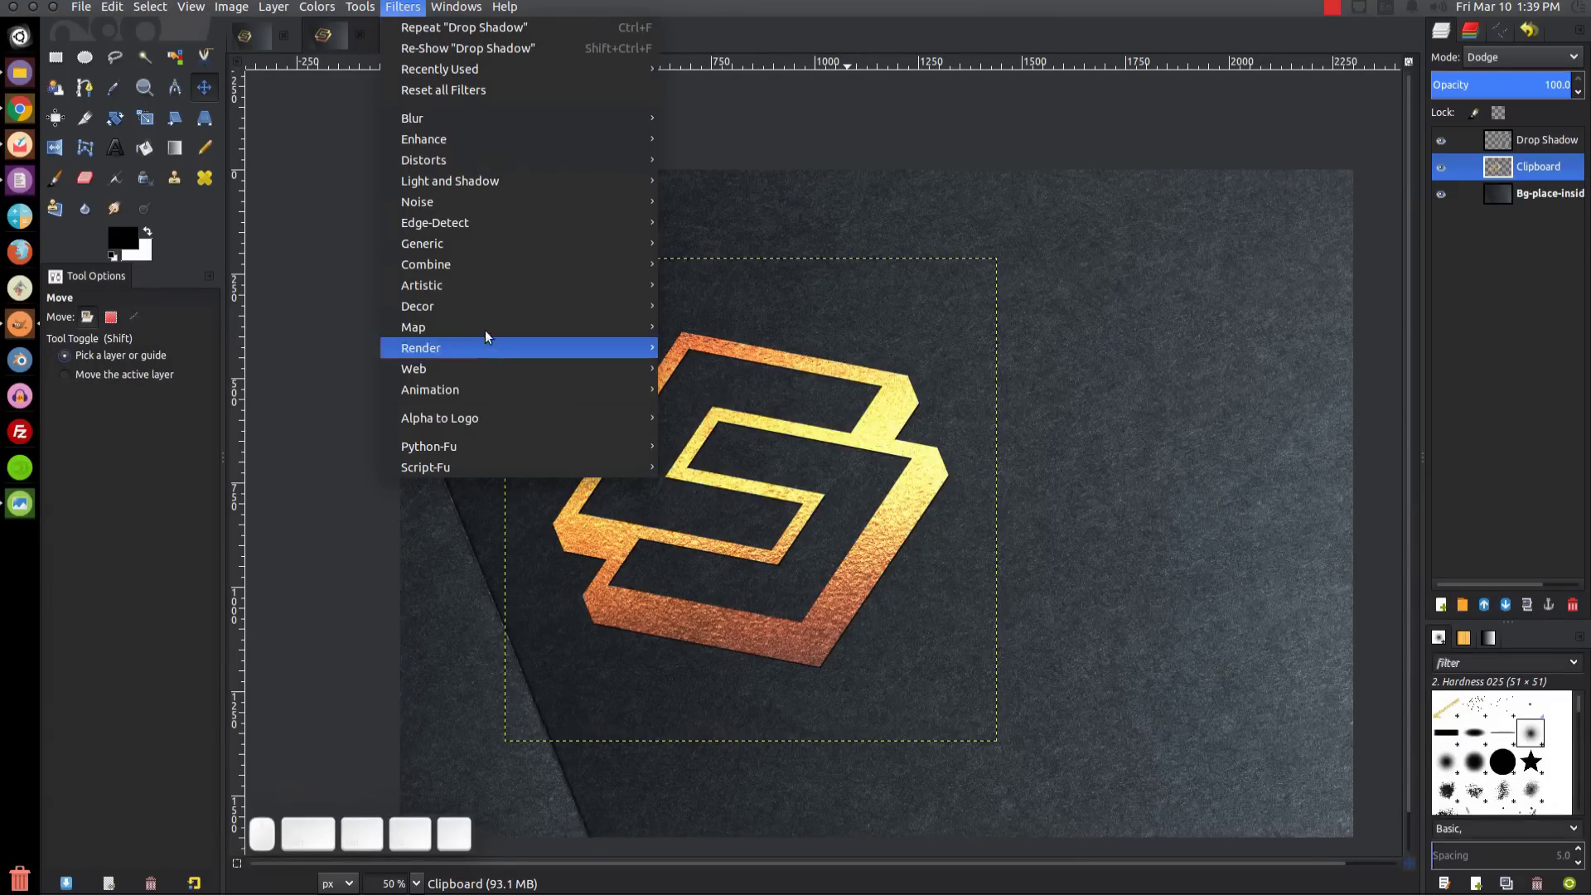
{"action": "mouse_move", "coordinate": [486, 305]}
{"action": "left_click", "coordinate": [700, 306]}
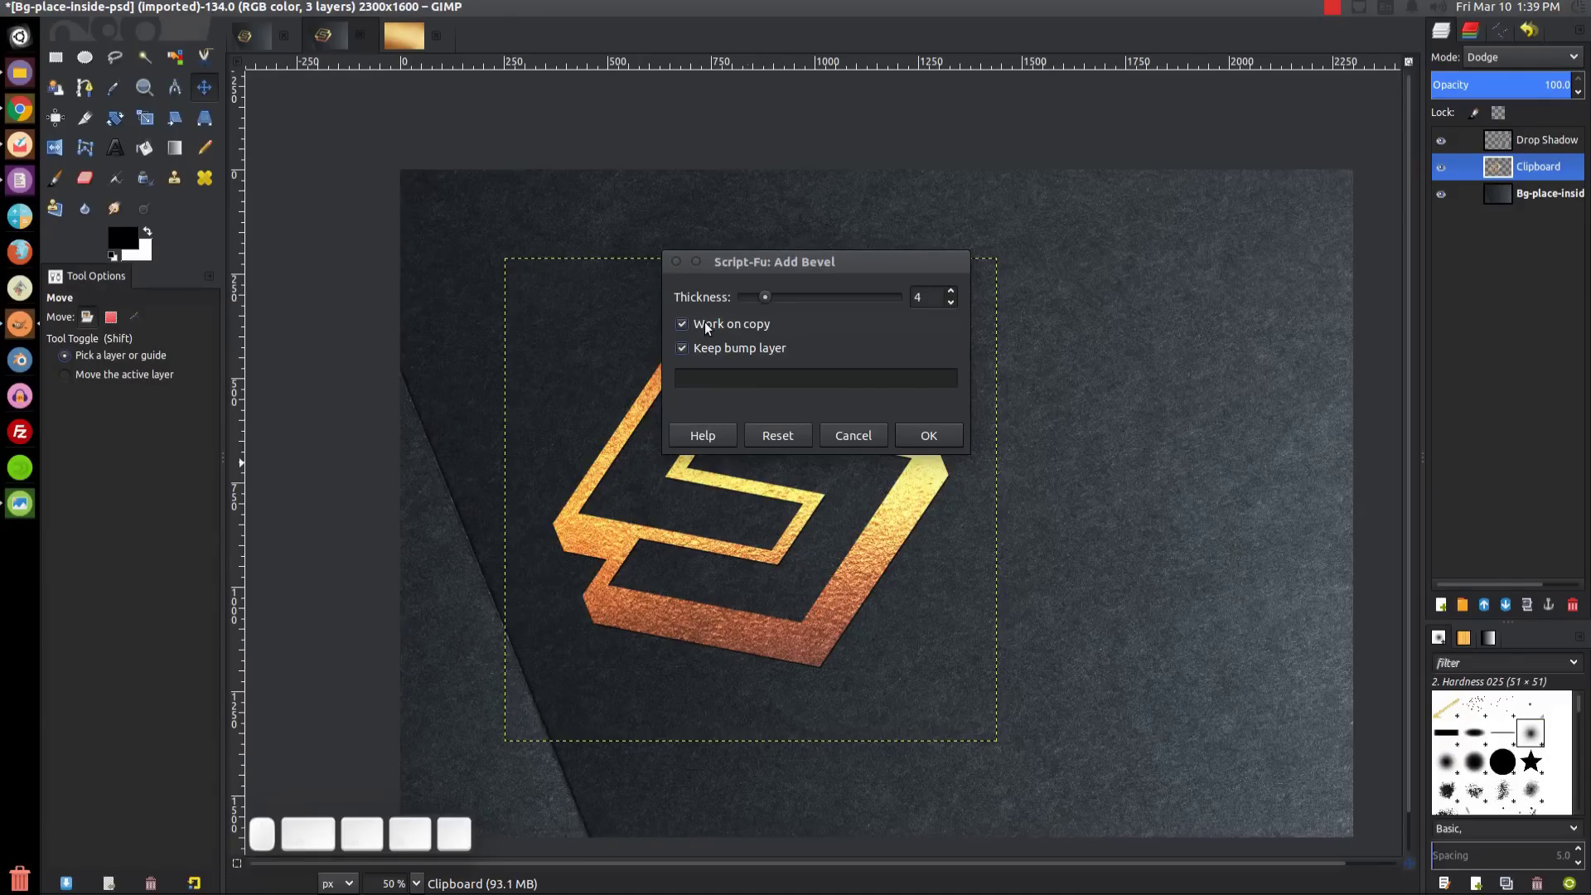
{"action": "left_click", "coordinate": [926, 433]}
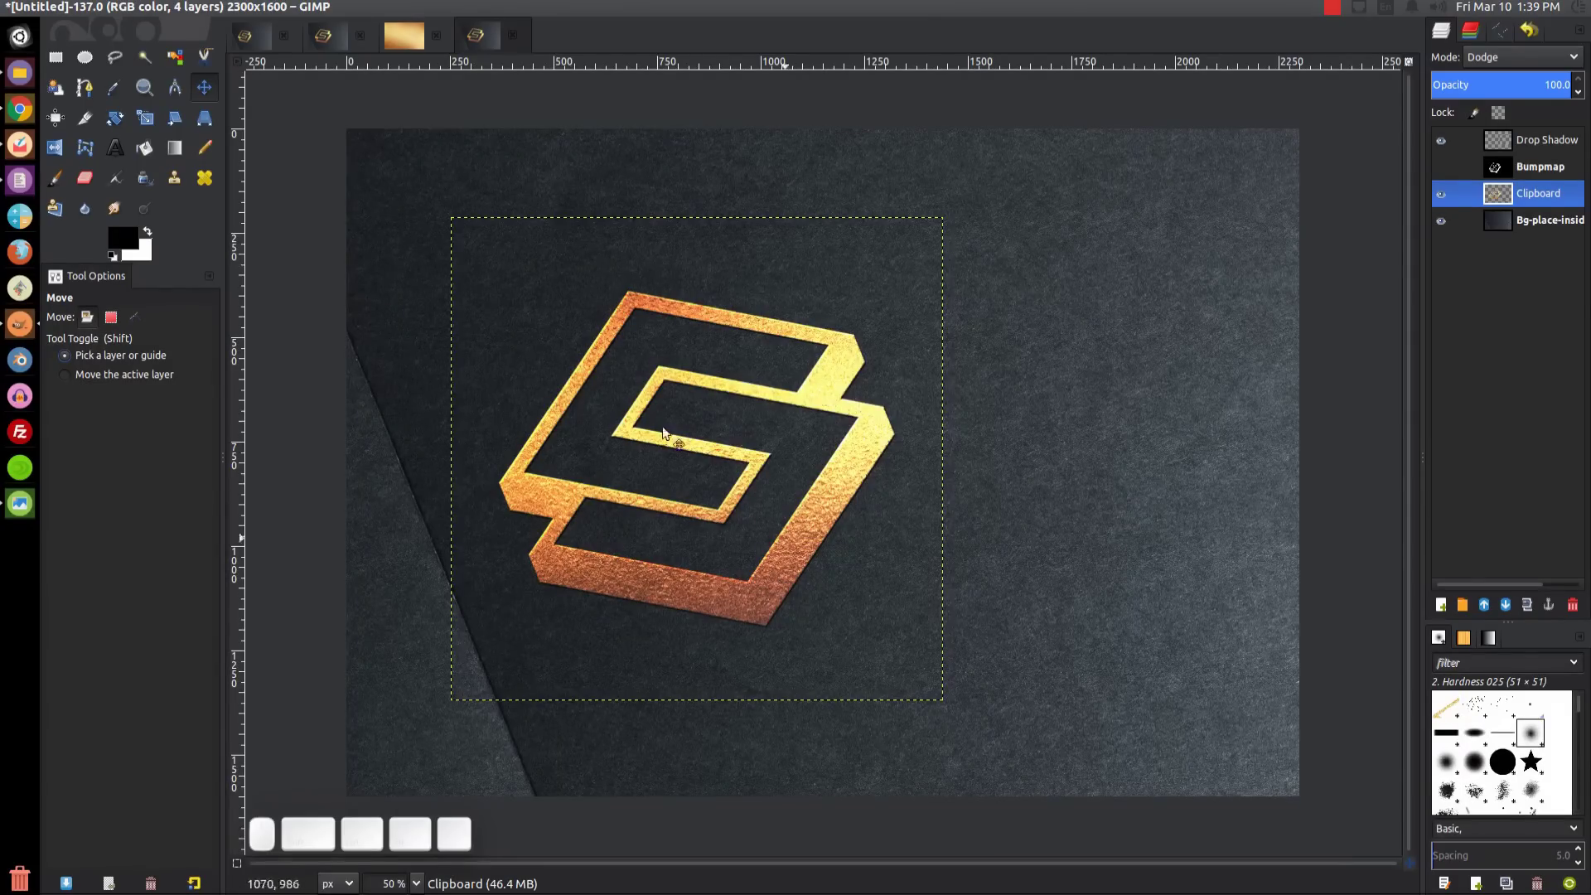
{"action": "left_click", "coordinate": [325, 36]}
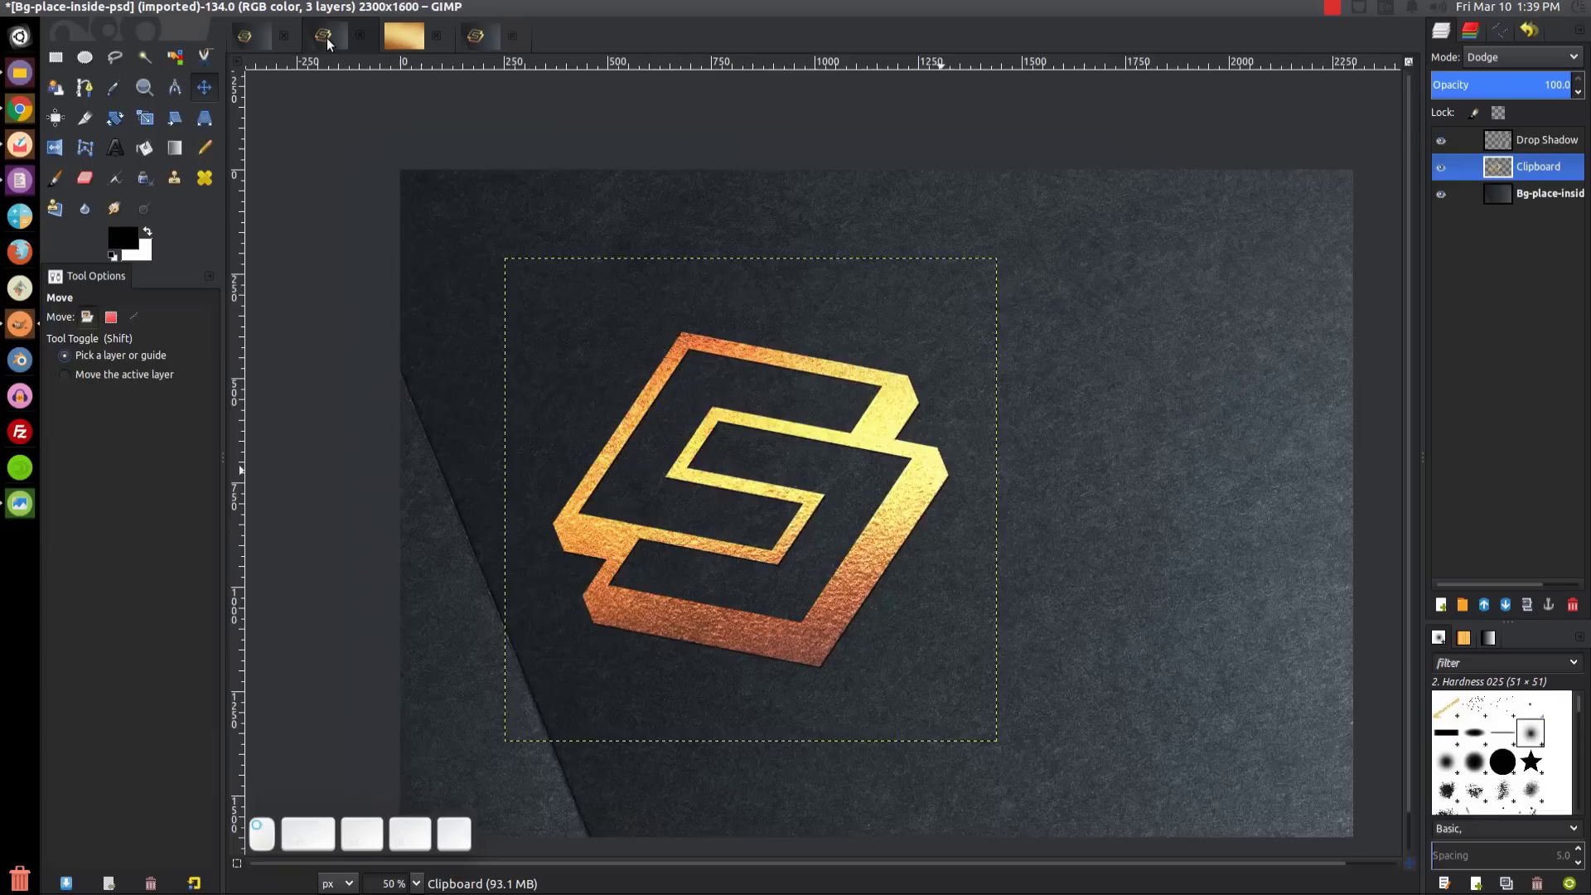
{"action": "left_click", "coordinate": [474, 43]}
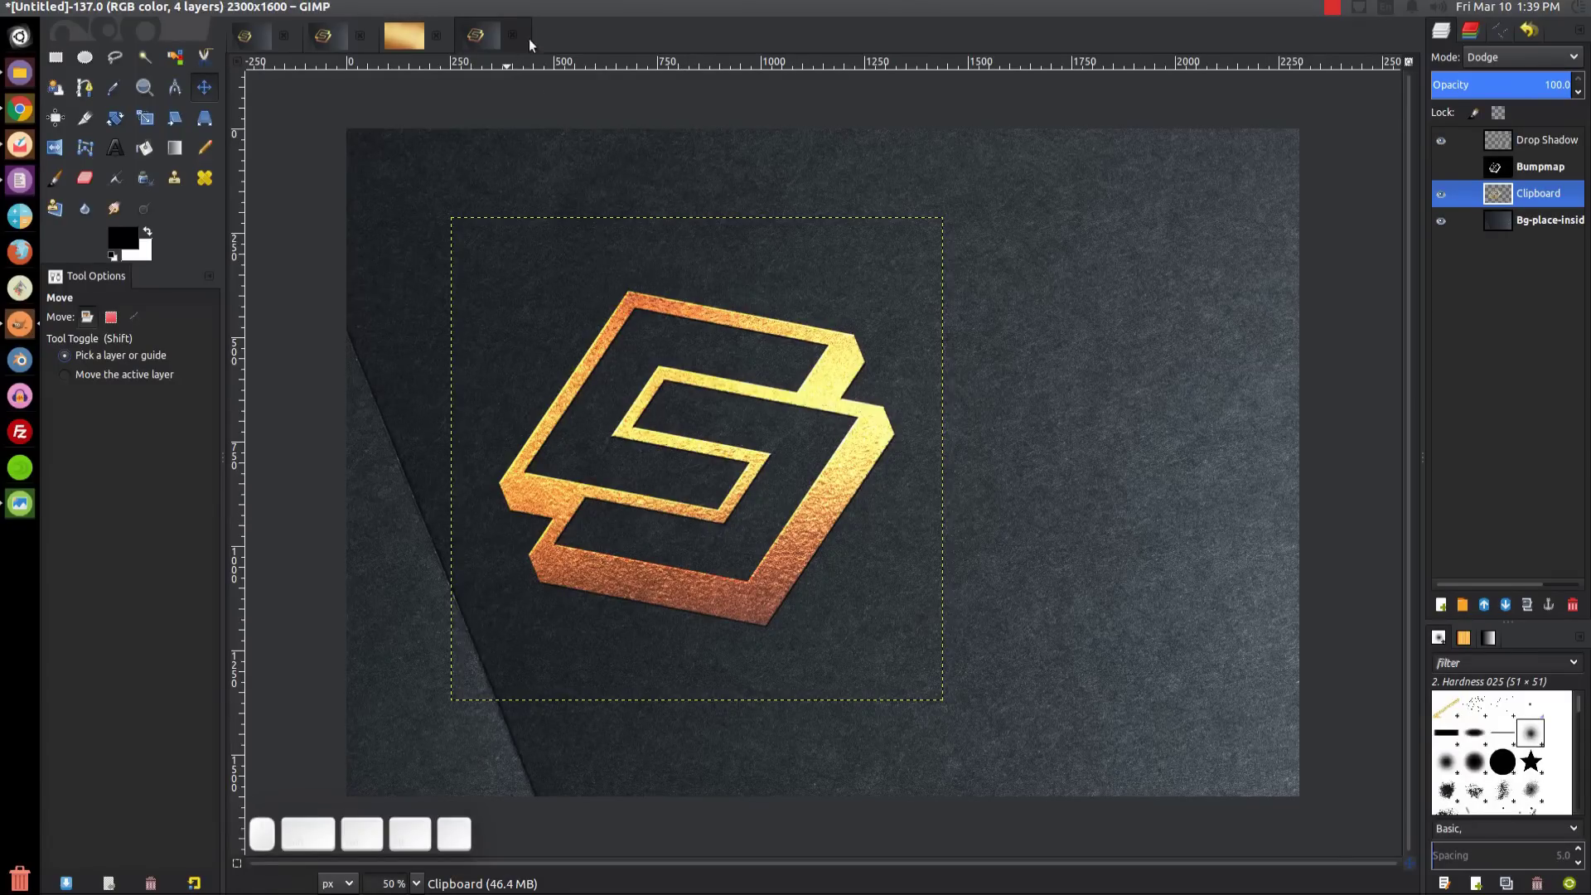
{"action": "left_click", "coordinate": [324, 39]}
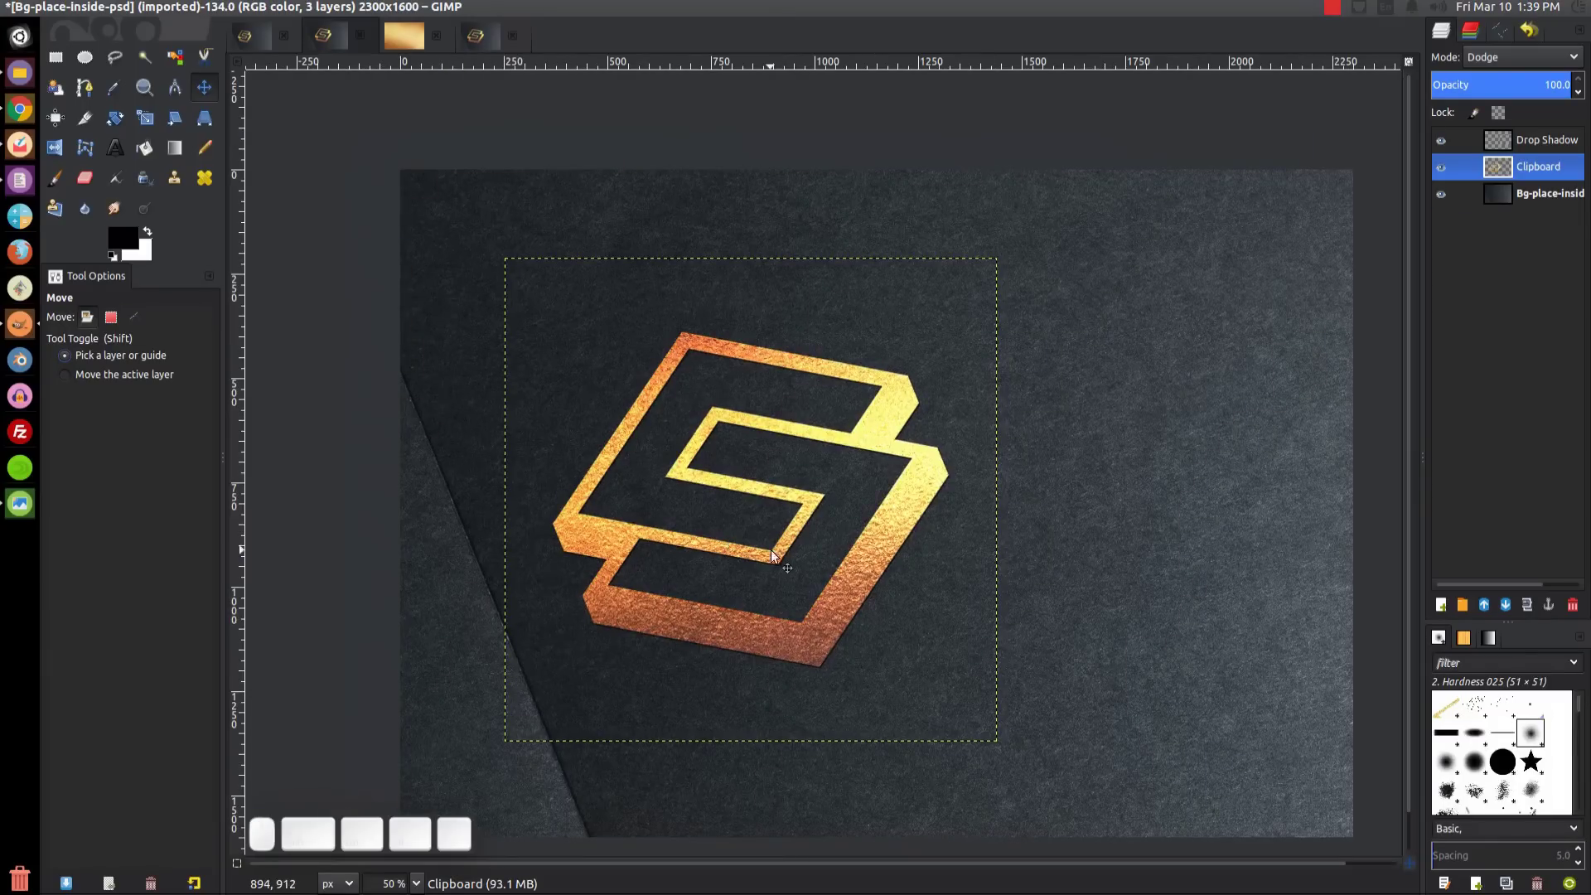
{"action": "left_click", "coordinate": [479, 37]}
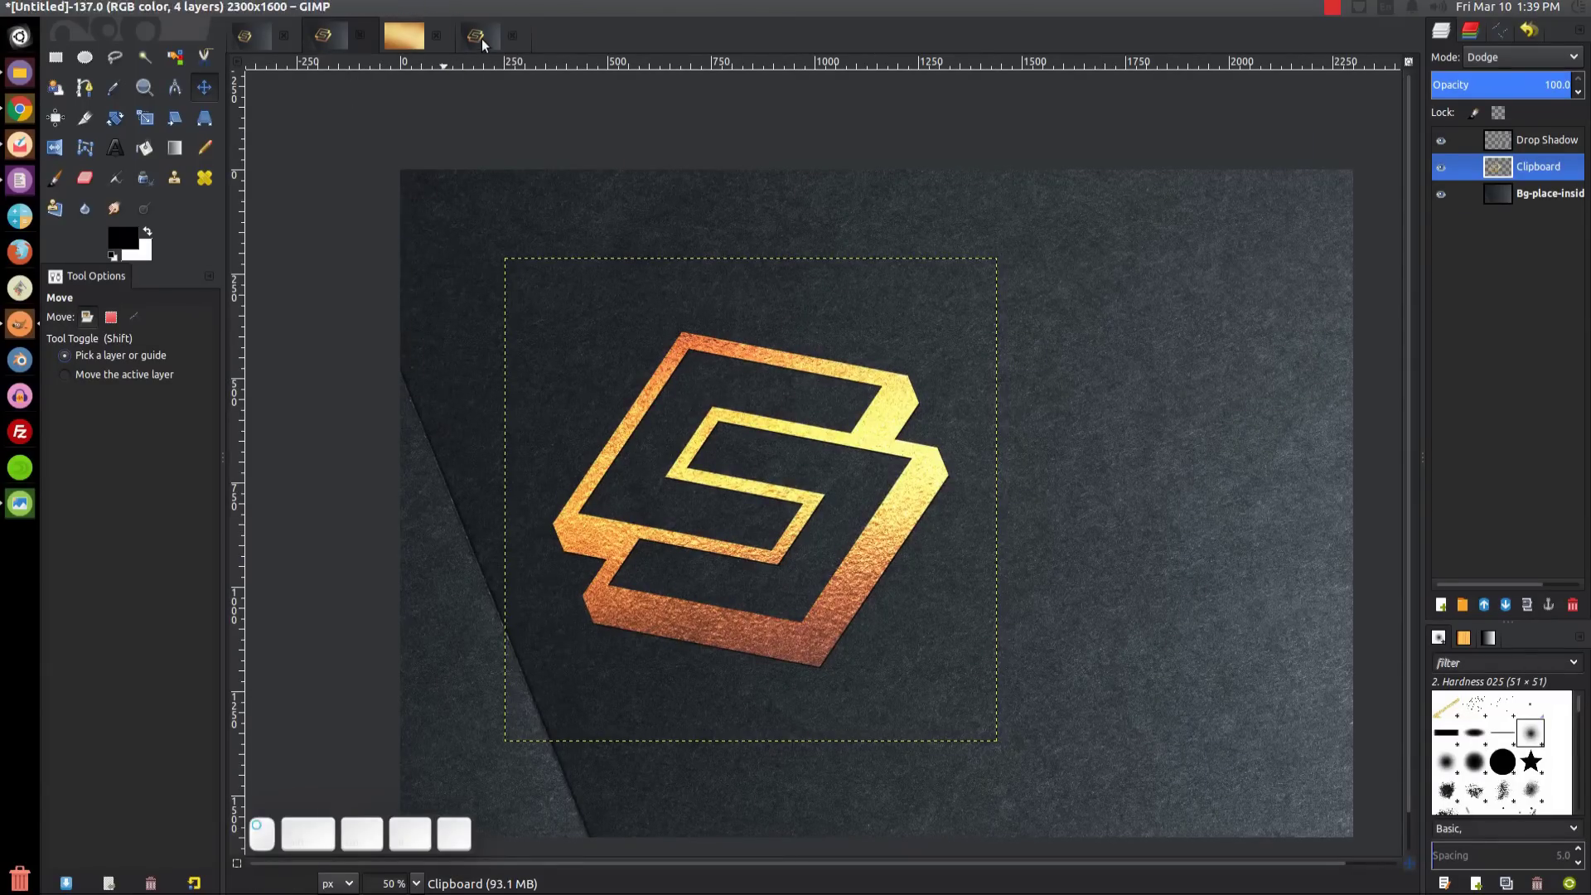
{"action": "scroll", "coordinate": [787, 485], "scroll_direction": "left", "scroll_amount": 2}
{"action": "scroll", "coordinate": [787, 486], "scroll_direction": "up", "scroll_amount": 1}
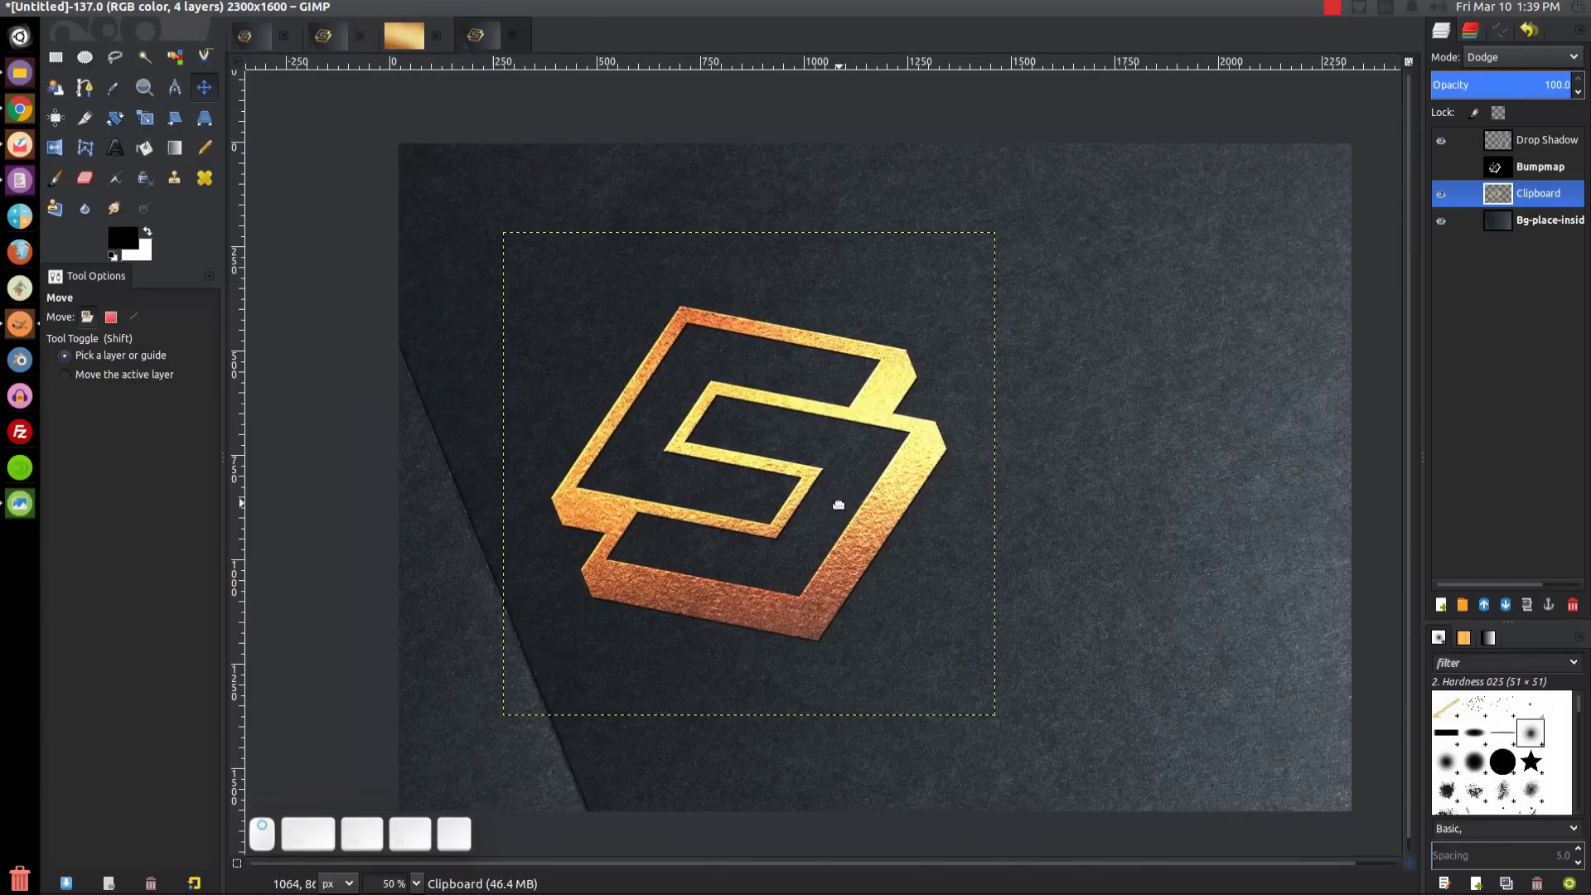
{"action": "left_click_drag", "start_coordinate": [757, 473], "coordinate": [1013, 530]}
{"action": "scroll", "coordinate": [1012, 524], "scroll_direction": "down", "scroll_amount": 3}
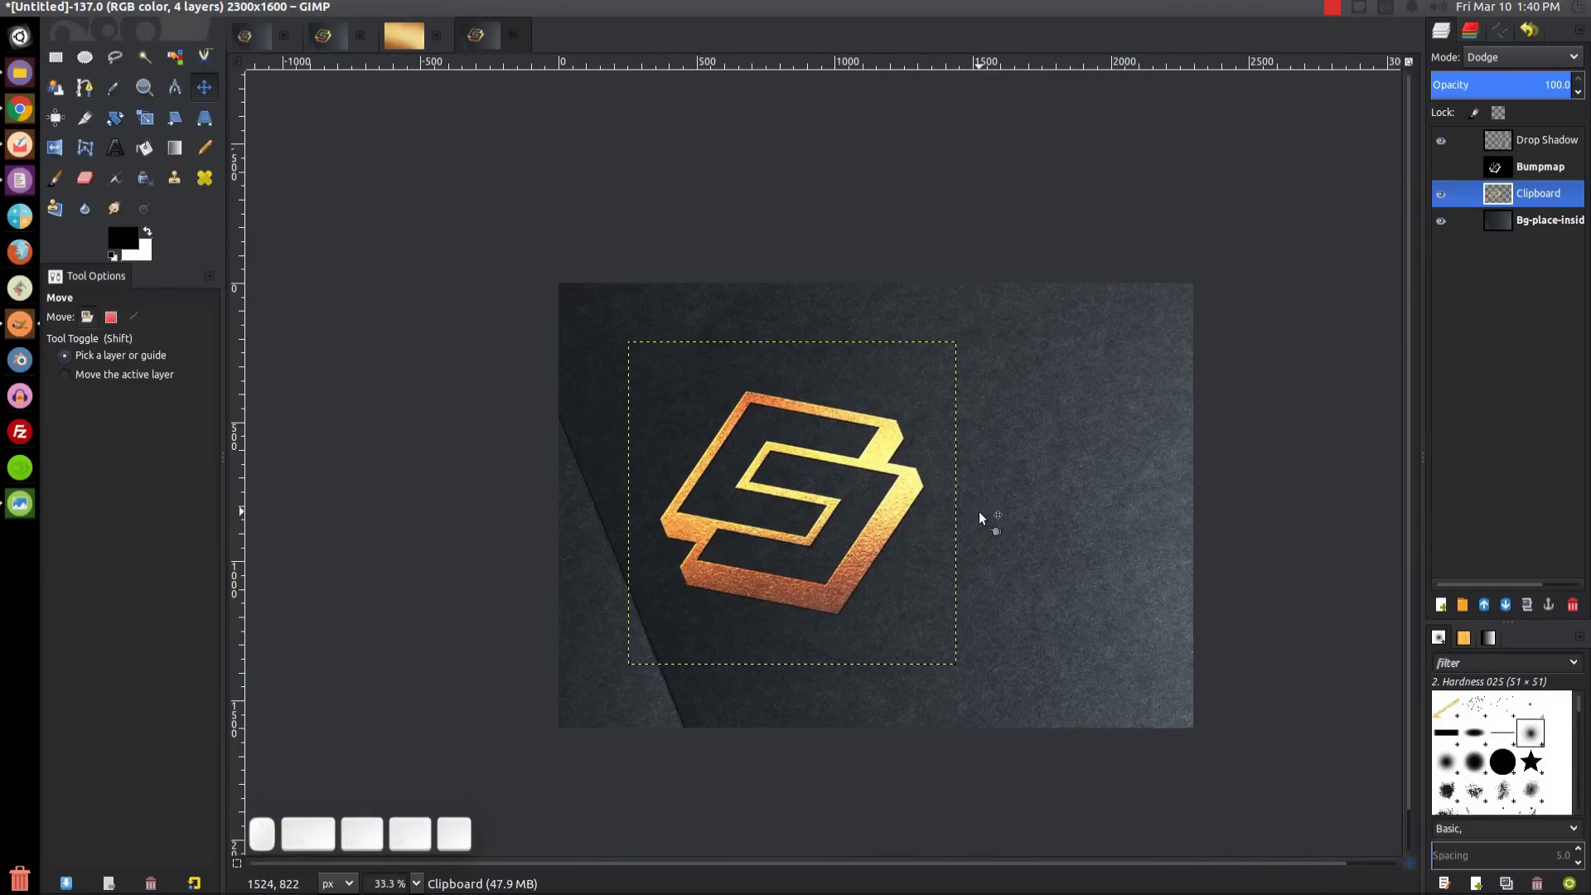
{"action": "left_click", "coordinate": [1572, 230]}
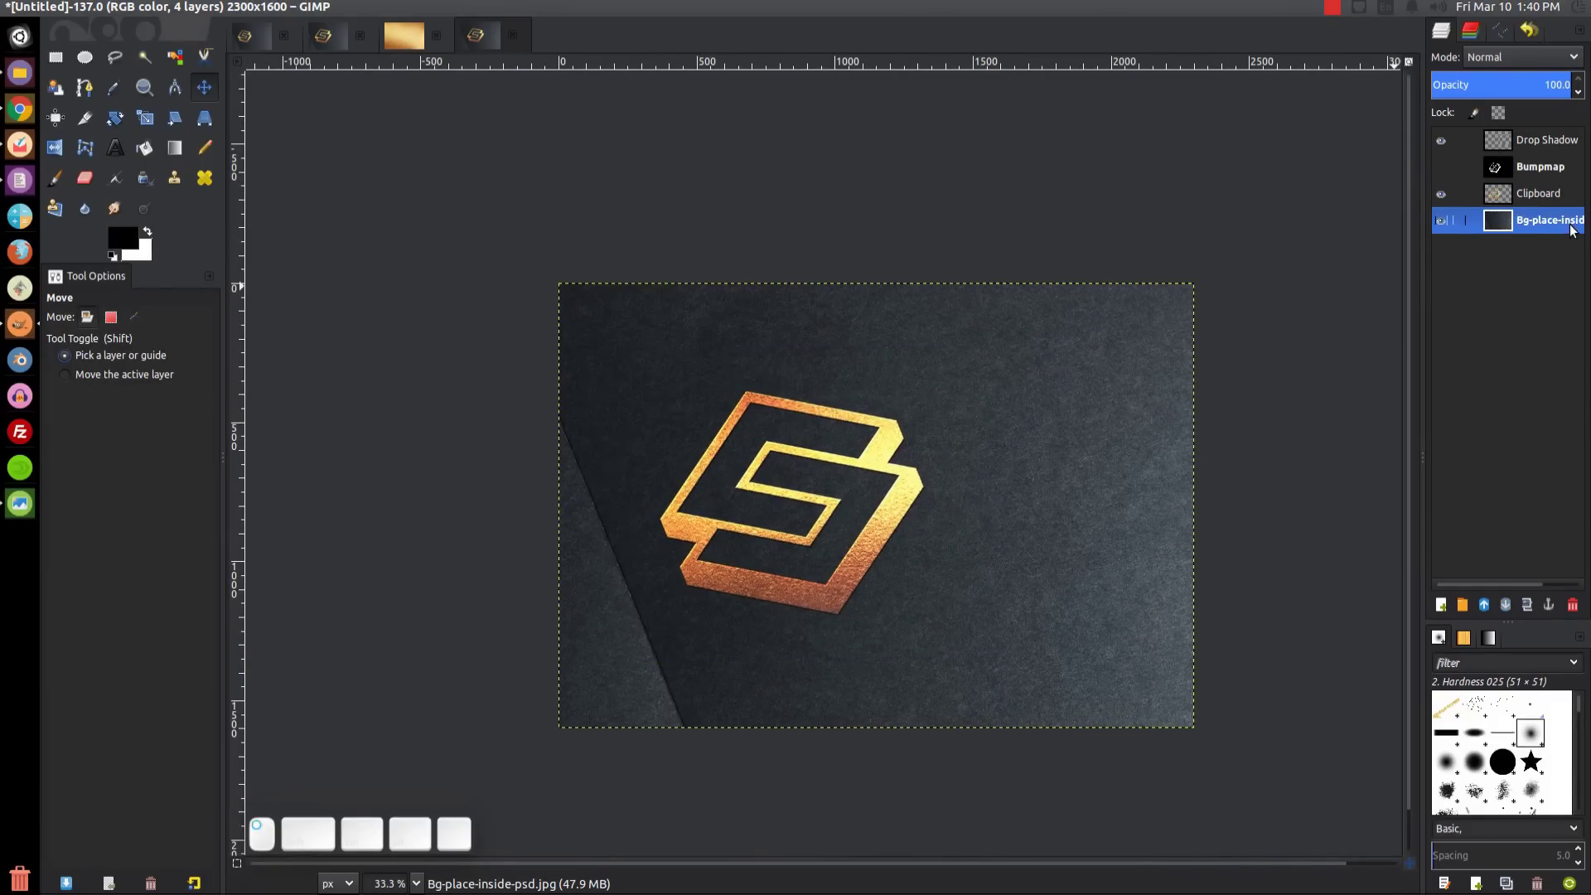